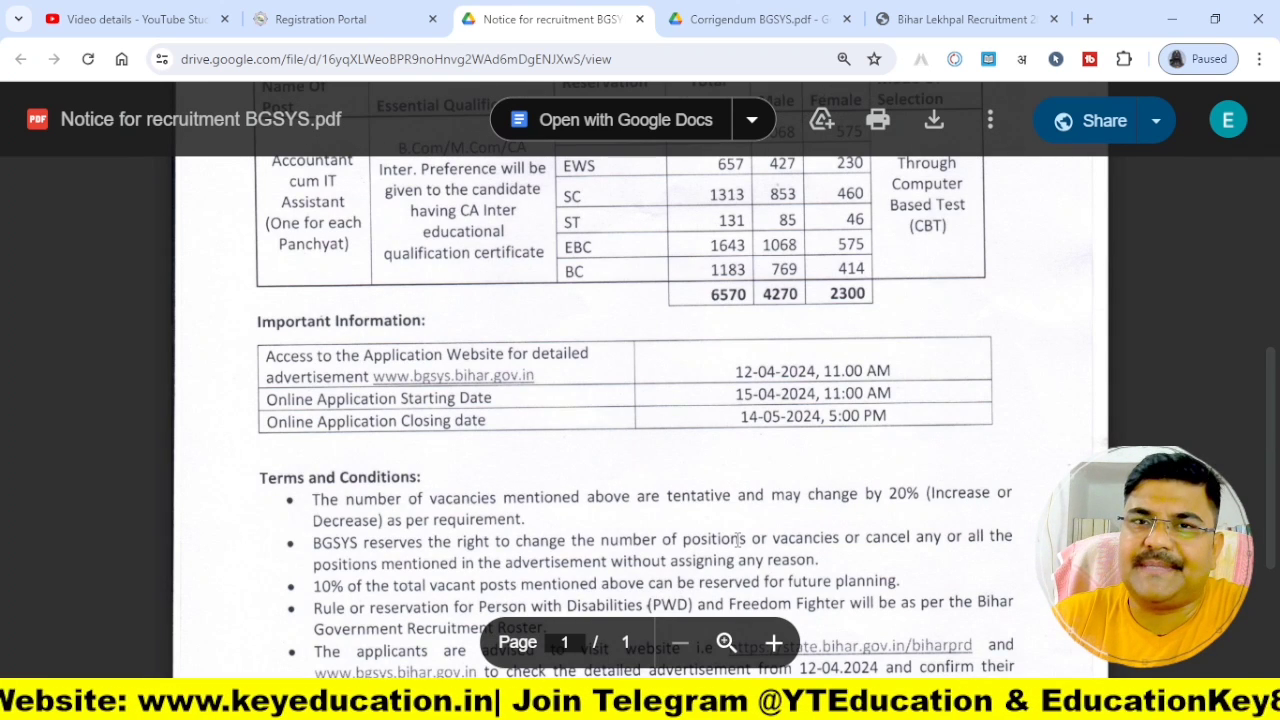
# Step: Return to the registration portal's home page, mark the Candidate Registration and Login options in red, and clear the markings
pyautogui.click(330, 19)
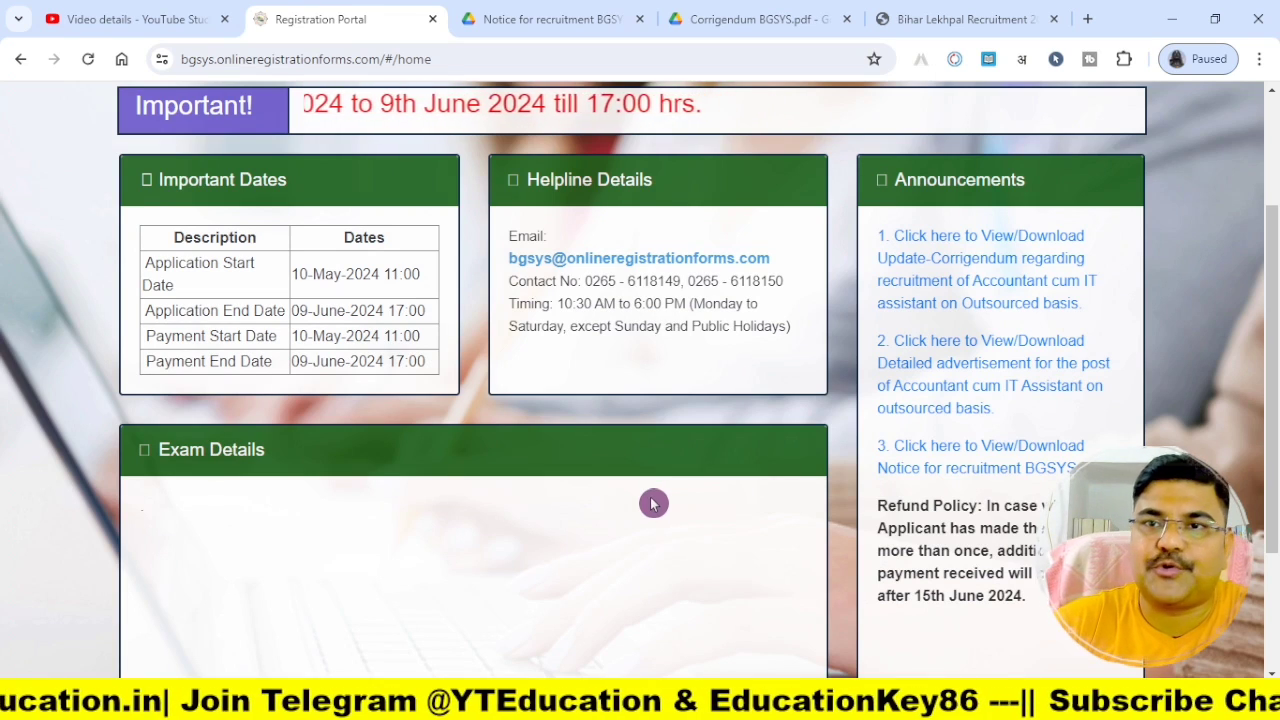
pyautogui.scroll(1, 896, 526)
pyautogui.scroll(3, 896, 526)
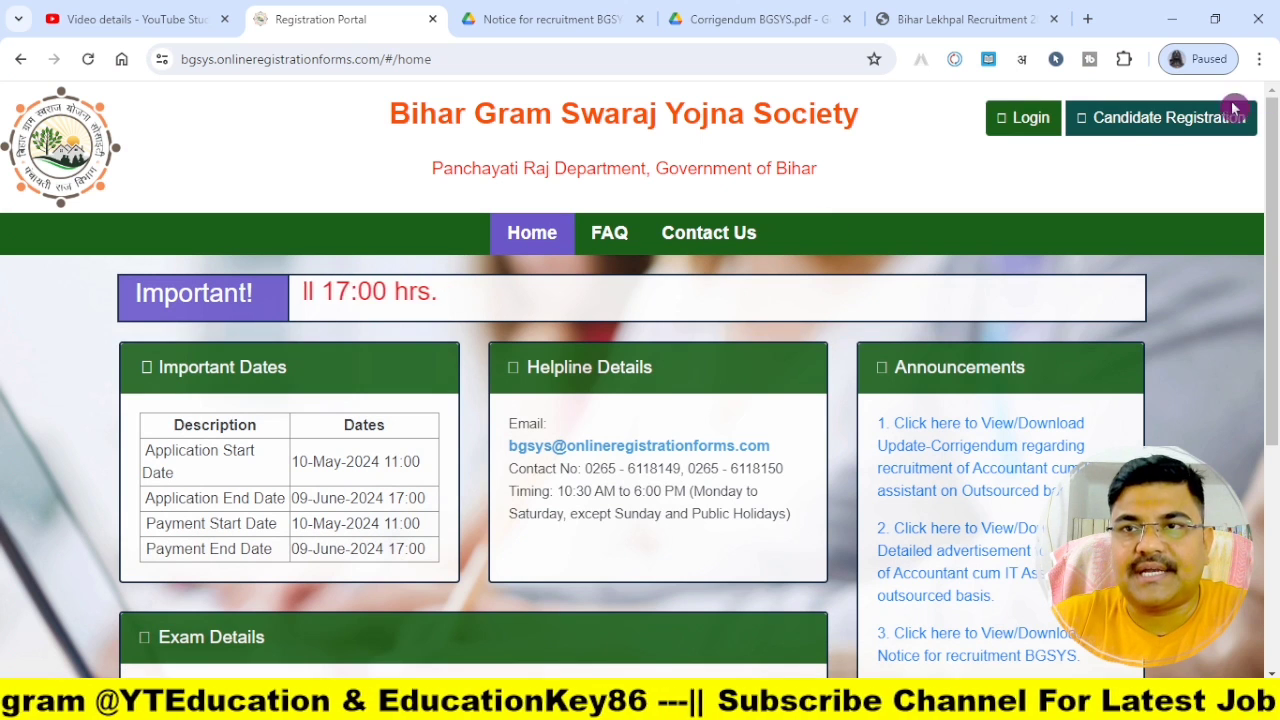
pyautogui.moveTo(1088, 90); pyautogui.dragTo(1248, 148)
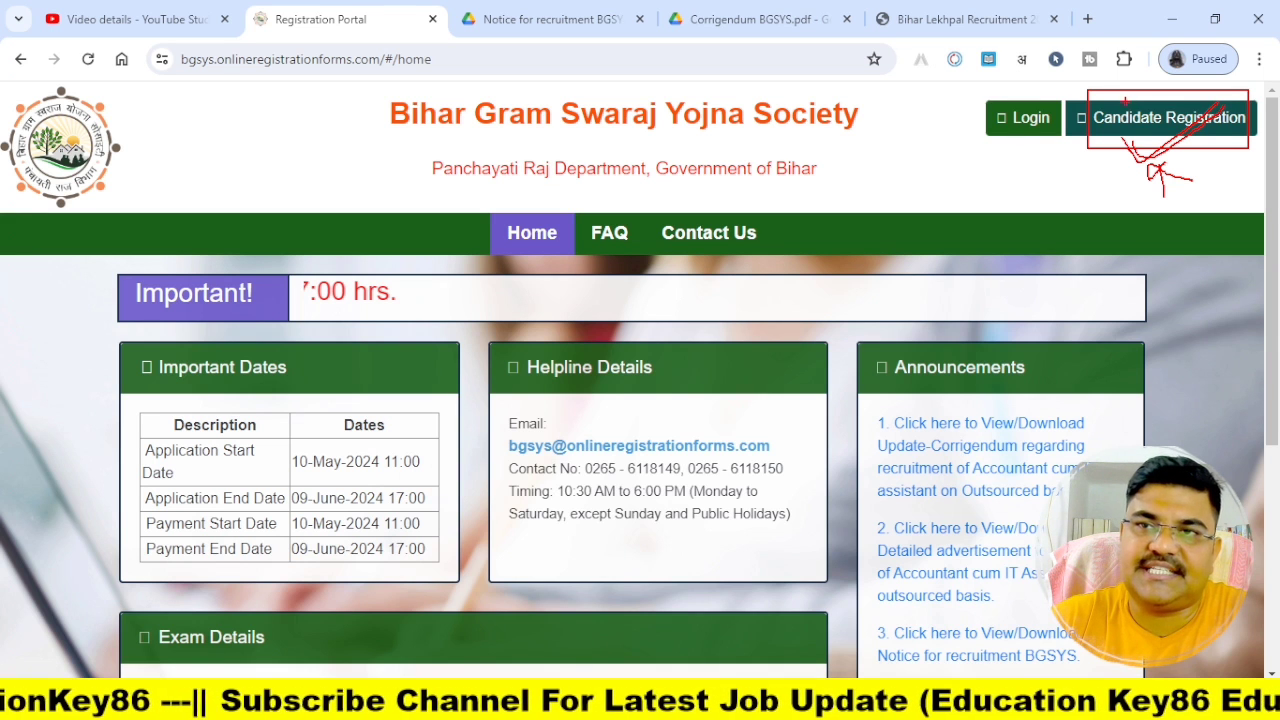
pyautogui.moveTo(1142, 148); pyautogui.dragTo(1263, 148)
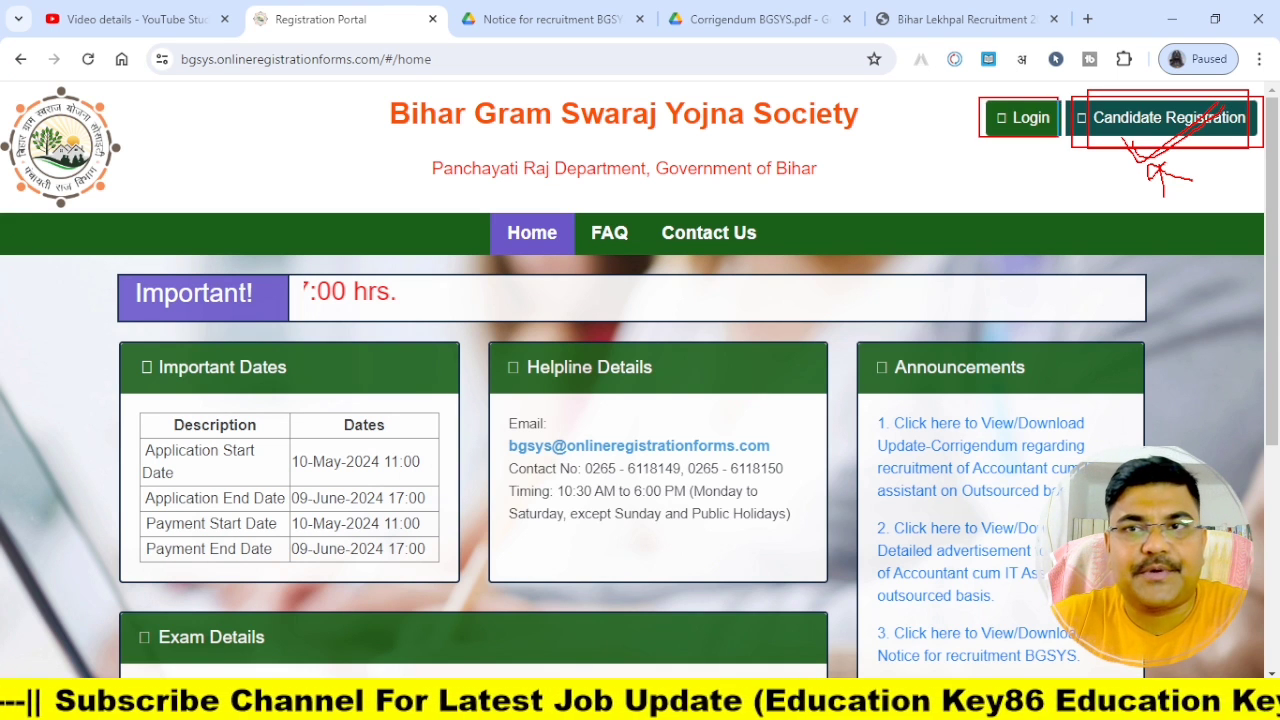
pyautogui.press('Escape')
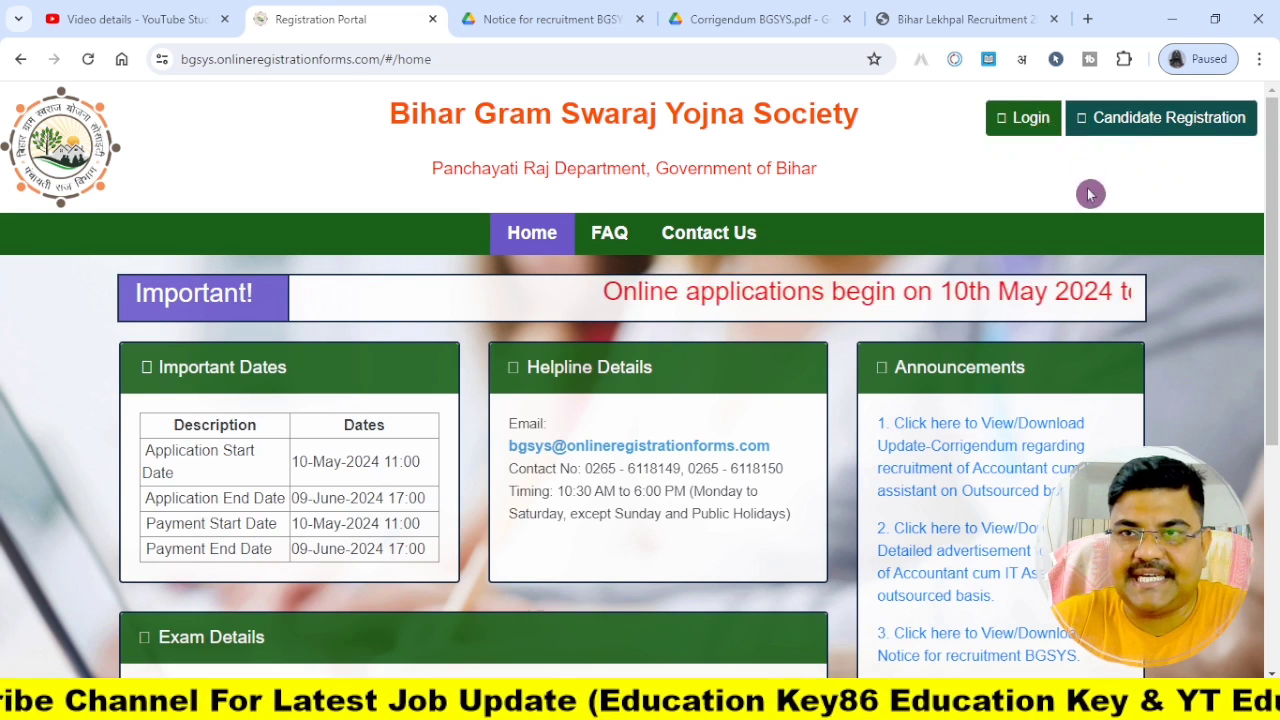
# Step: Open the New User Registration form, review its required fields, and box the note about the OTP sent to the mobile
pyautogui.click(1142, 123)
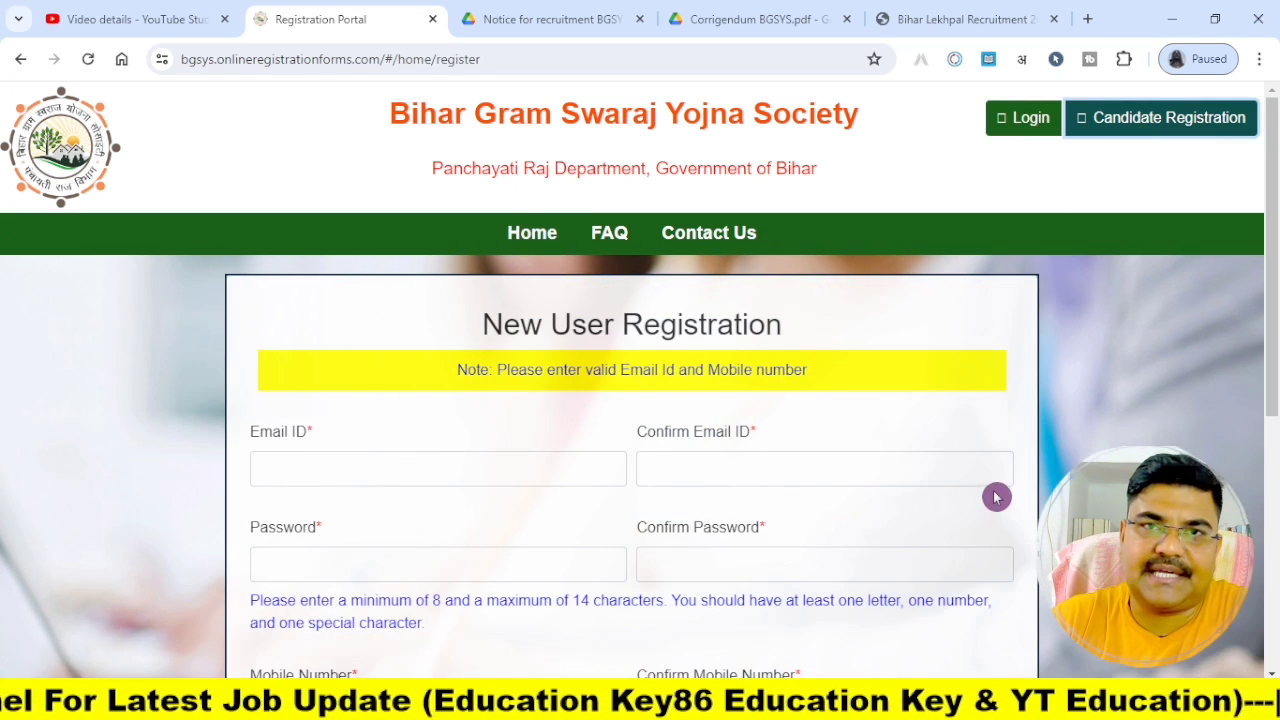
pyautogui.scroll(-2, 997, 489)
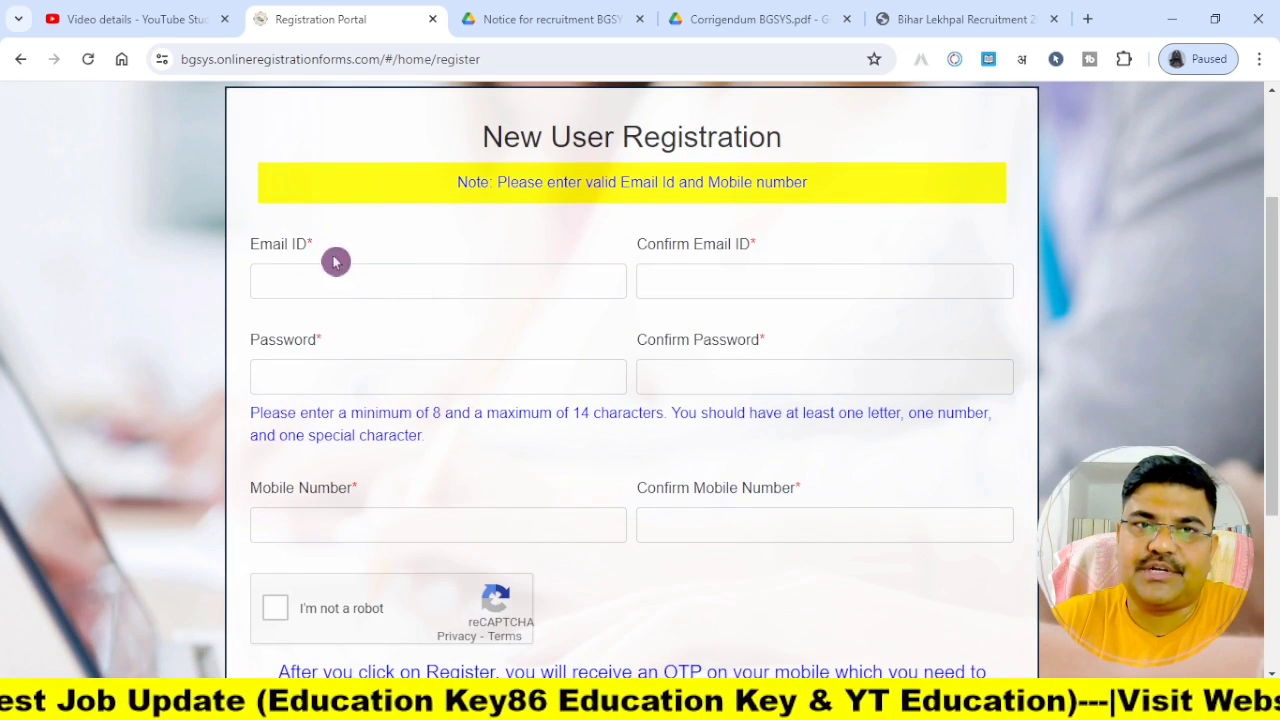
pyautogui.scroll(-1, 1054, 431)
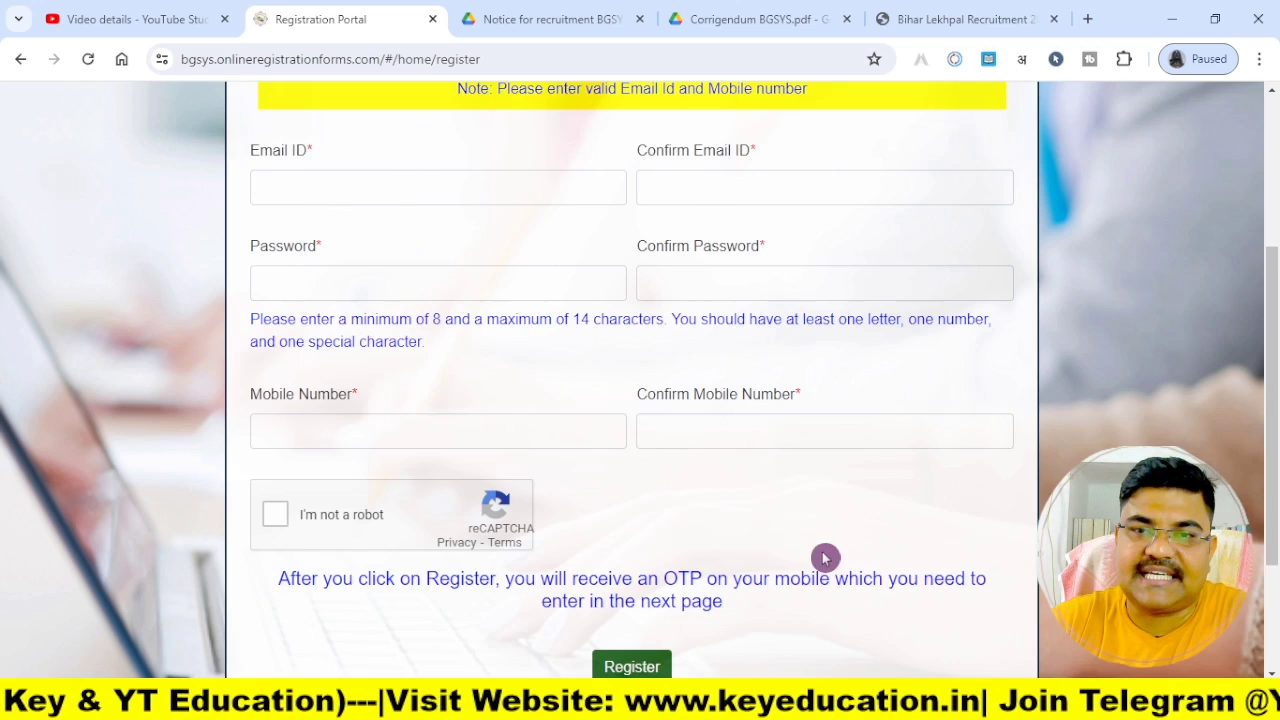
pyautogui.scroll(-1, 822, 552)
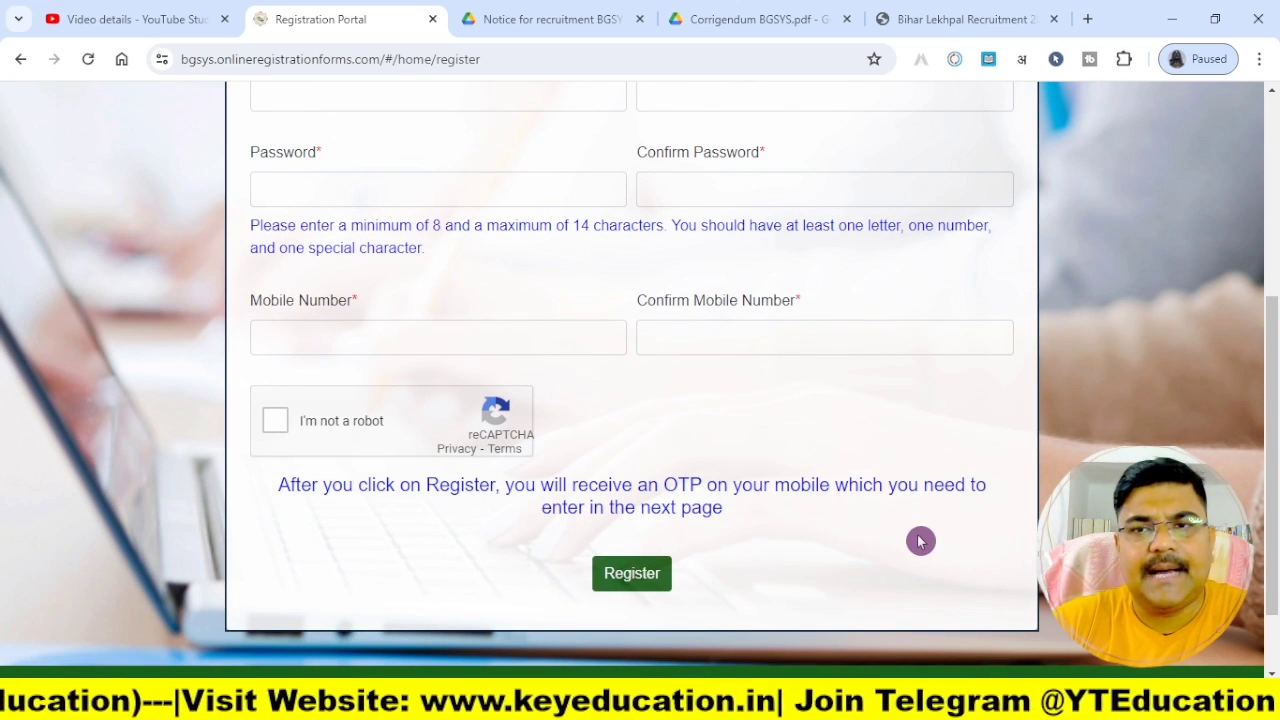
pyautogui.moveTo(650, 469); pyautogui.dragTo(910, 506)
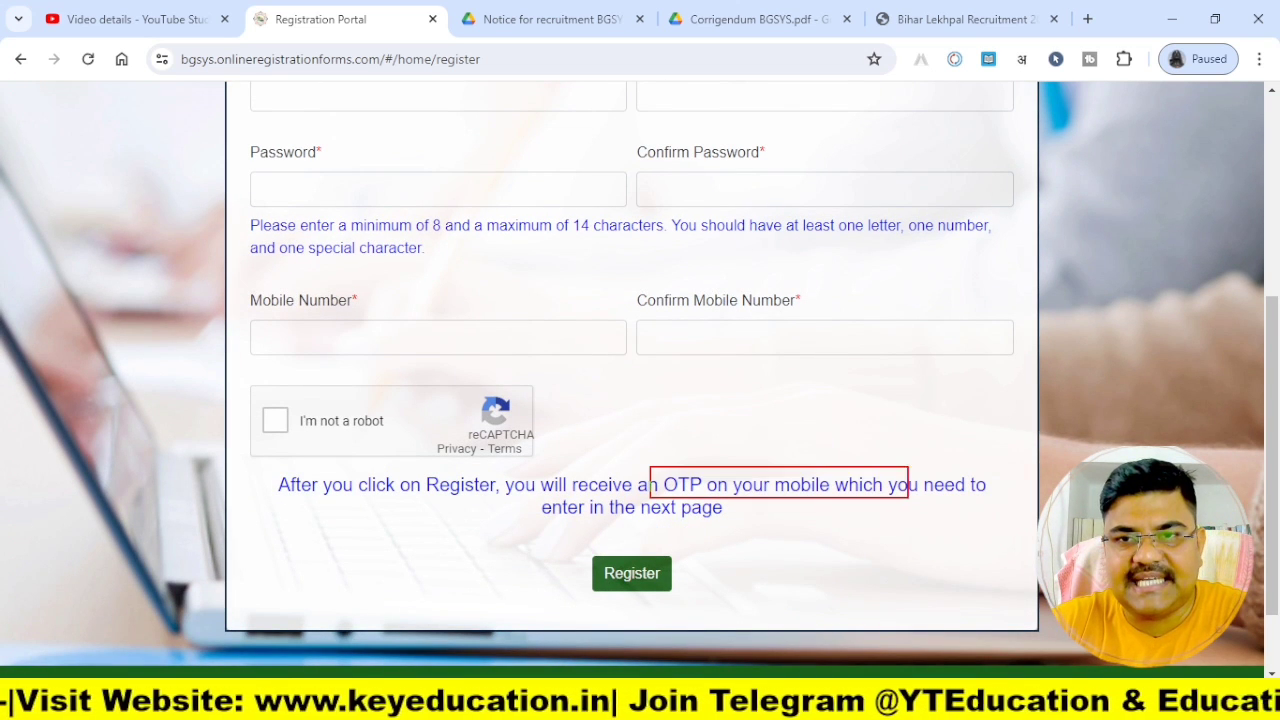
pyautogui.scroll(3, 806, 563)
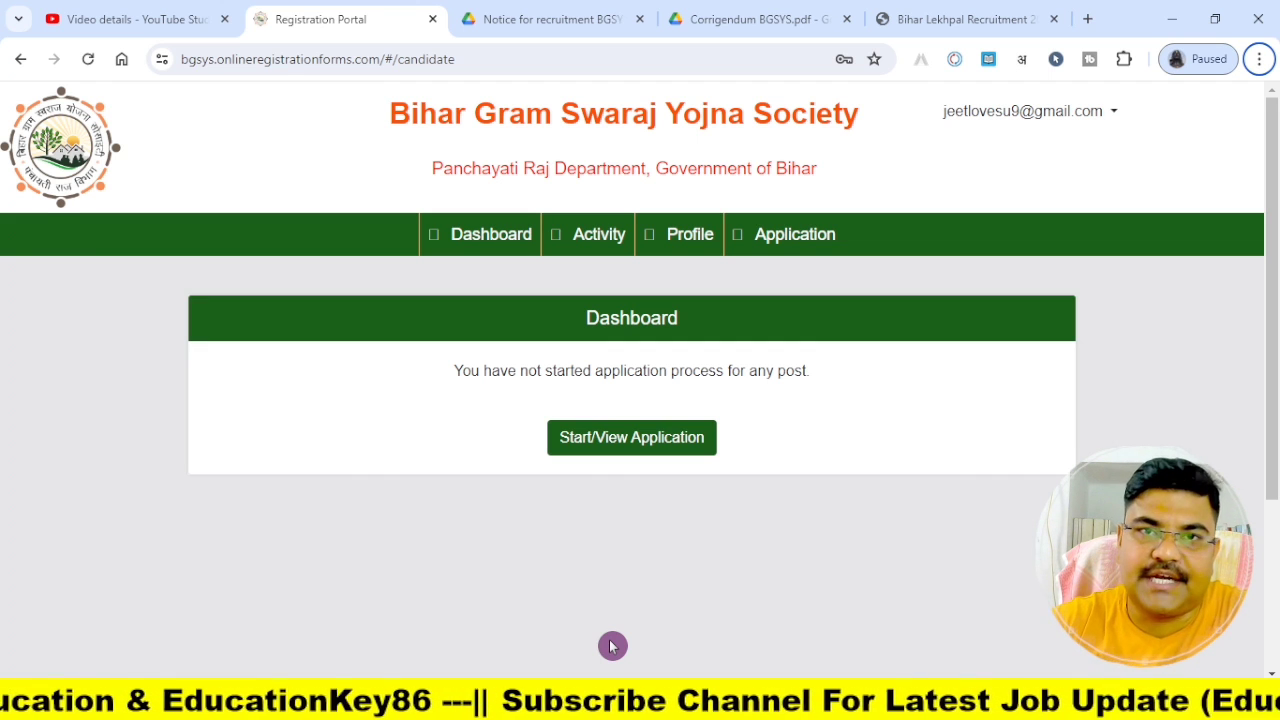
# Step: Show the account options for password change, profile and logout, box them in red, and clear the markings
pyautogui.click(1119, 121)
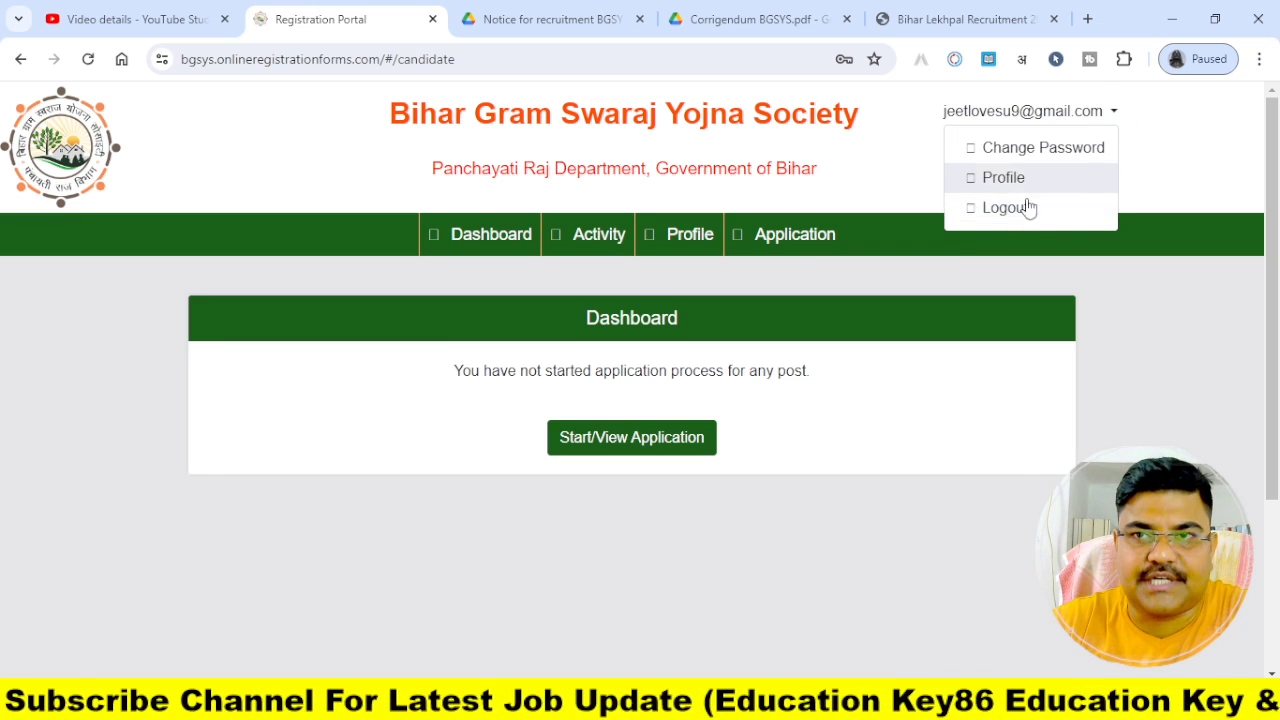
pyautogui.moveTo(920, 118)
pyautogui.mouseDown()
pyautogui.moveTo(1129, 248)
pyautogui.moveTo(1160, 248)
pyautogui.mouseUp()
pyautogui.moveTo(1082, 168); pyautogui.dragTo(1158, 120)
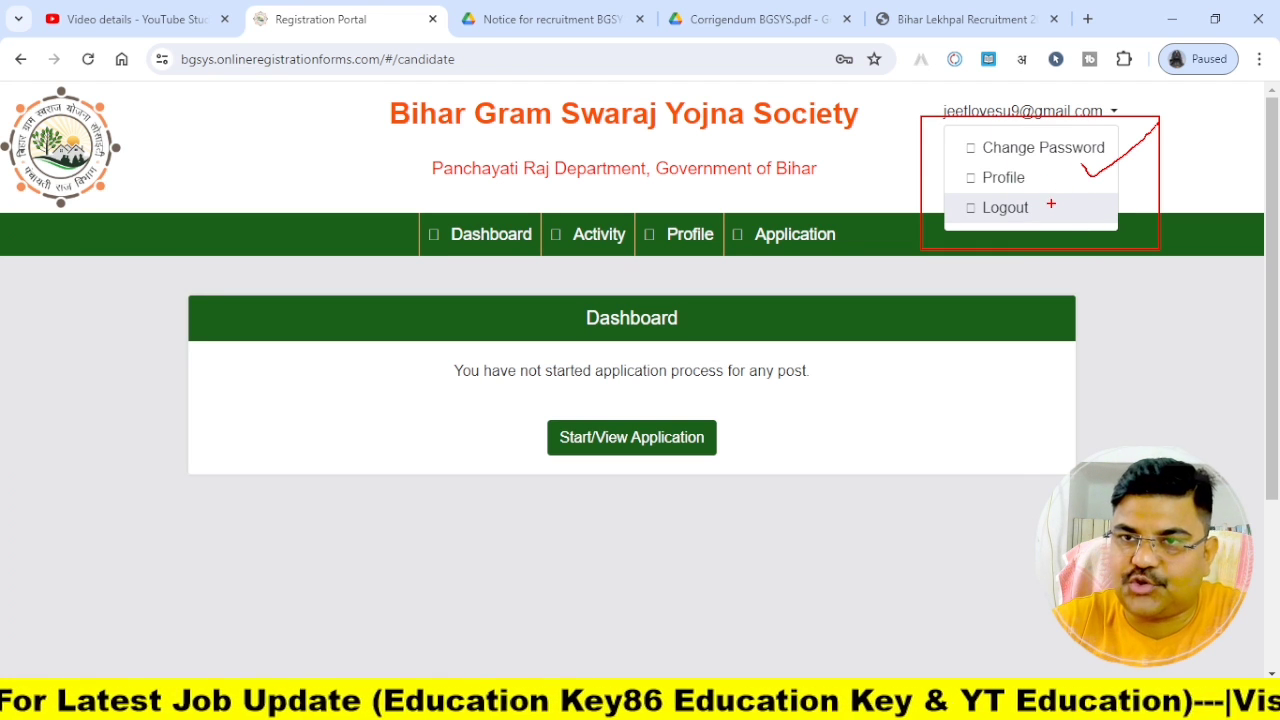
pyautogui.press('Escape')
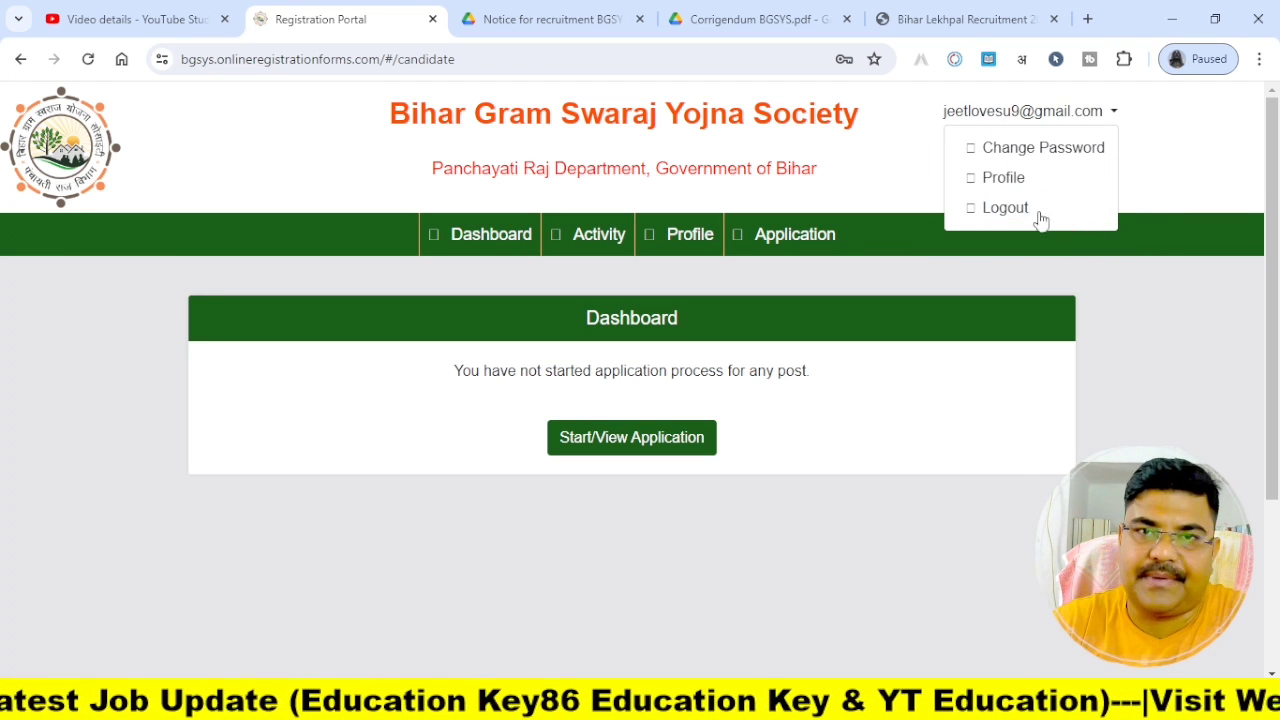
# Step: Point out the Start/View Application option with a red box, clear it, and open the application's candidate instructions
pyautogui.moveTo(514, 410); pyautogui.dragTo(757, 487)
pyautogui.press('Escape')
pyautogui.click(660, 452)
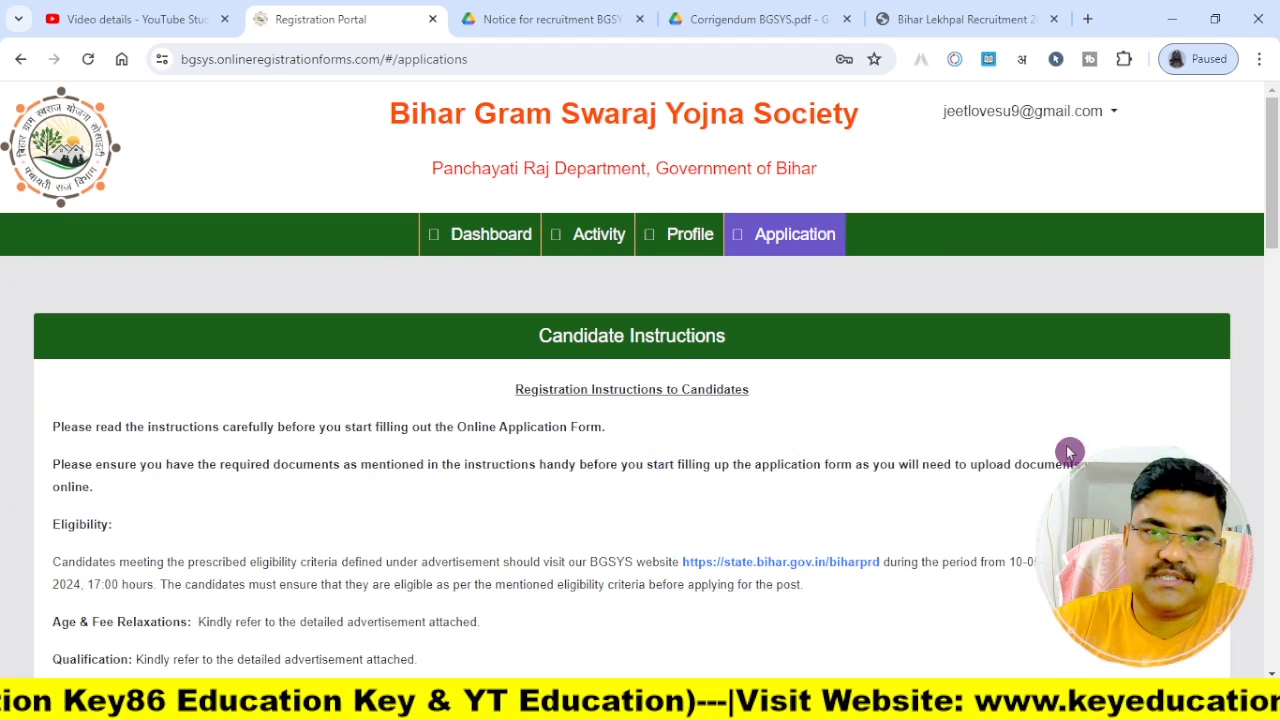
# Step: Examine the candidate instructions, marking the eligibility, application period, age and fee relaxation and qualification lines in red, and clear the markings
pyautogui.scroll(-4, 900, 503)
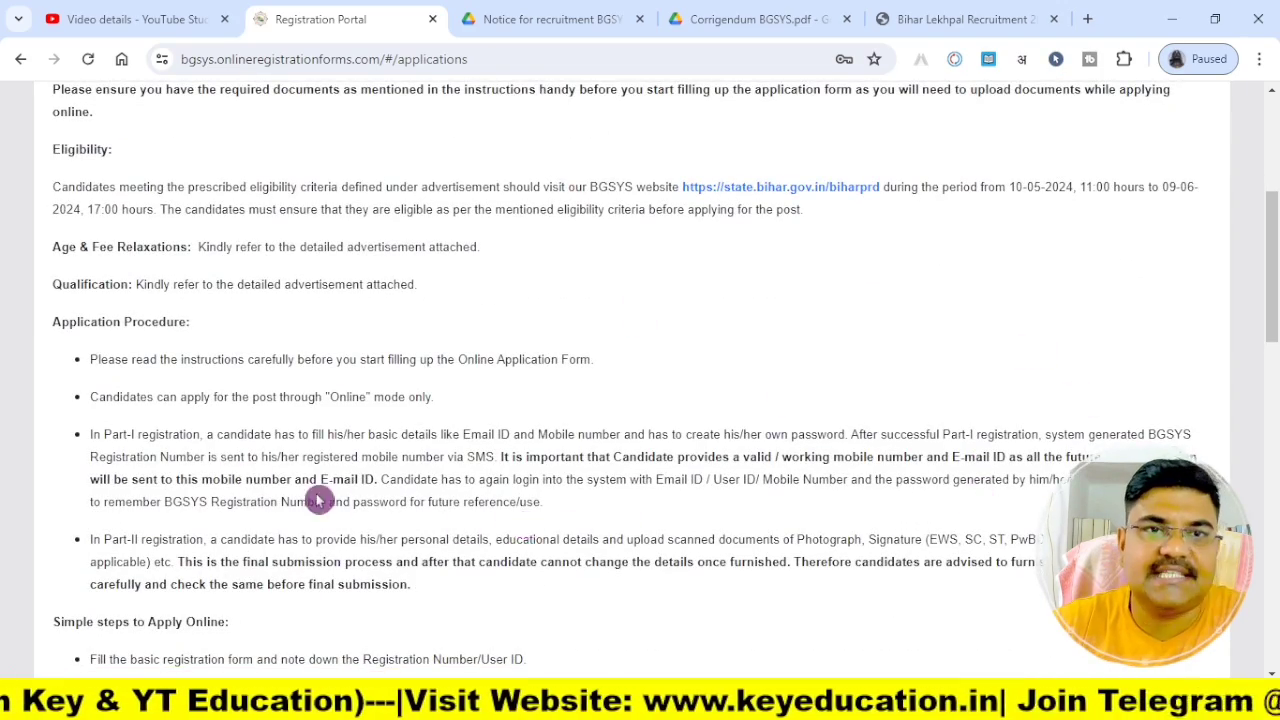
pyautogui.scroll(3, 318, 498)
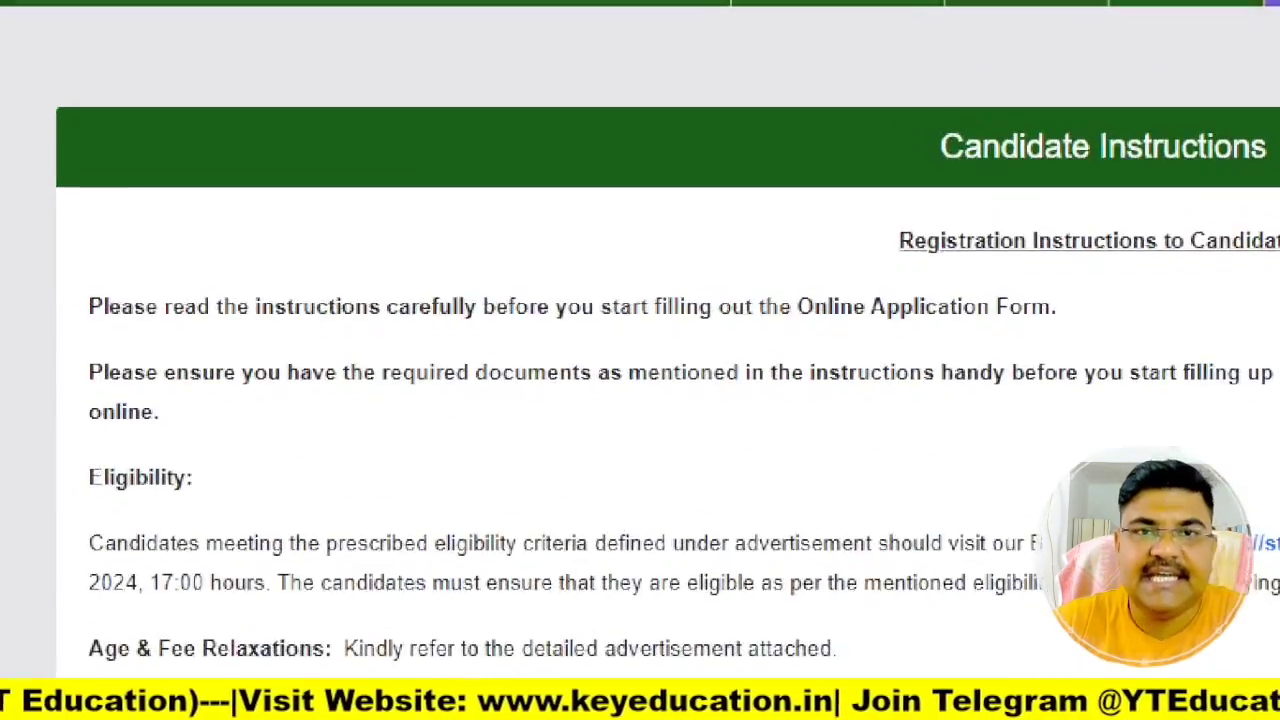
pyautogui.moveTo(25, 308); pyautogui.dragTo(443, 351)
pyautogui.moveTo(770, 330); pyautogui.dragTo(1146, 346)
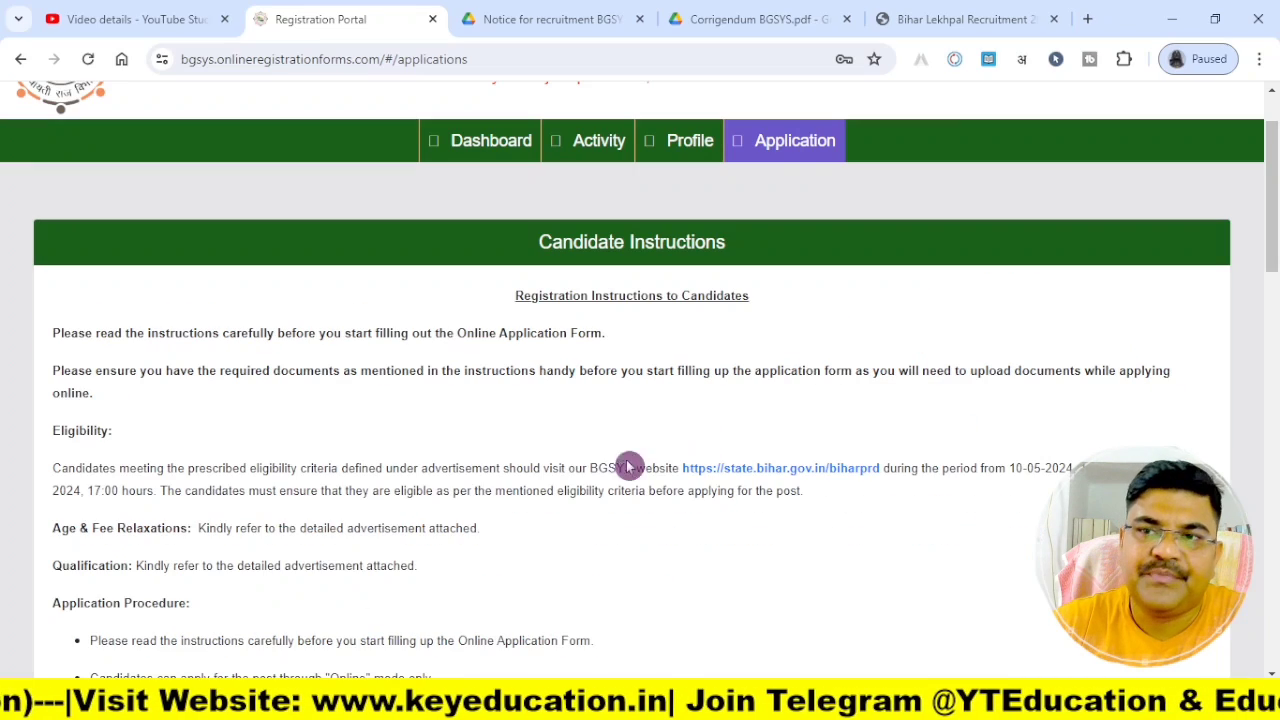
pyautogui.scroll(-2, 266, 571)
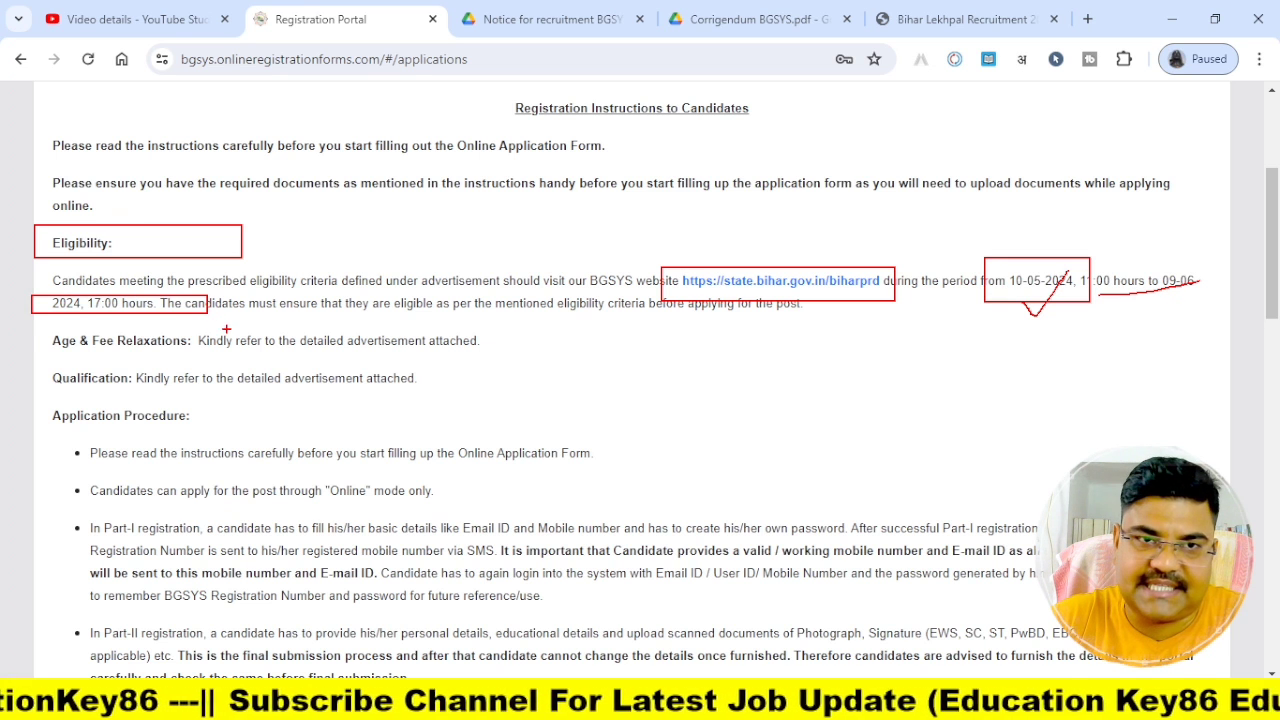
pyautogui.moveTo(18, 325); pyautogui.dragTo(489, 360)
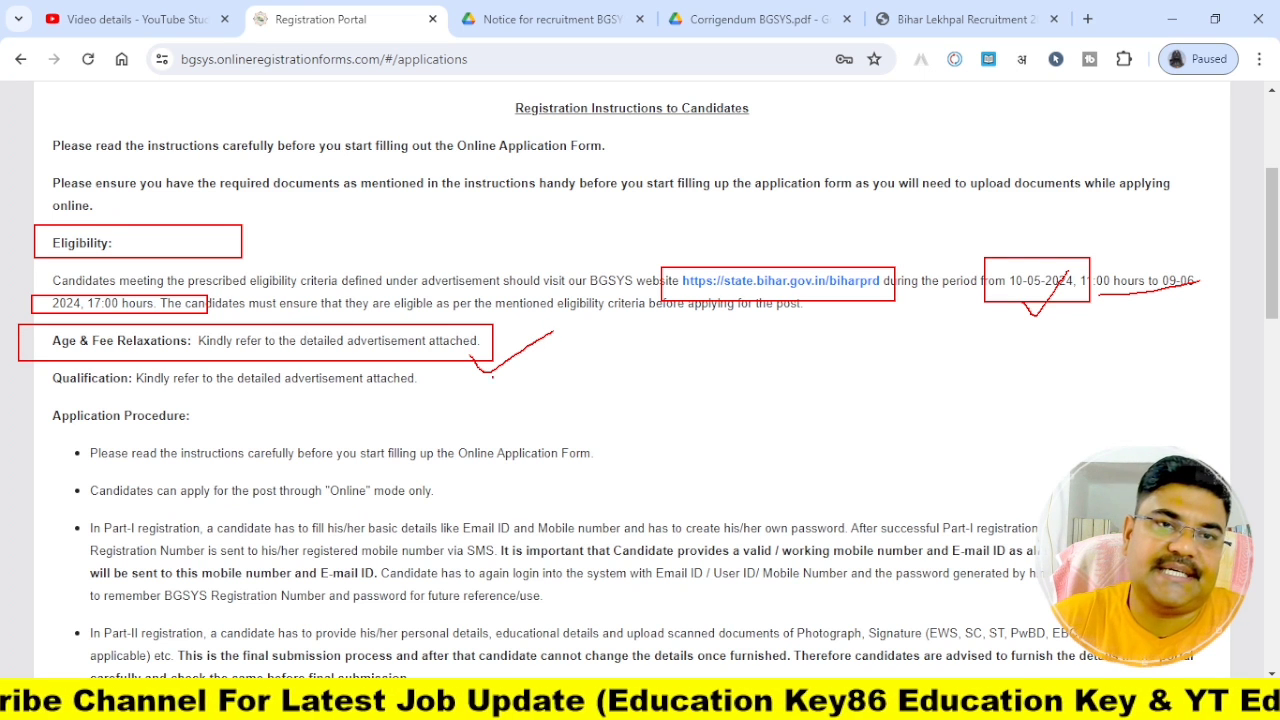
pyautogui.moveTo(252, 360); pyautogui.dragTo(255, 353)
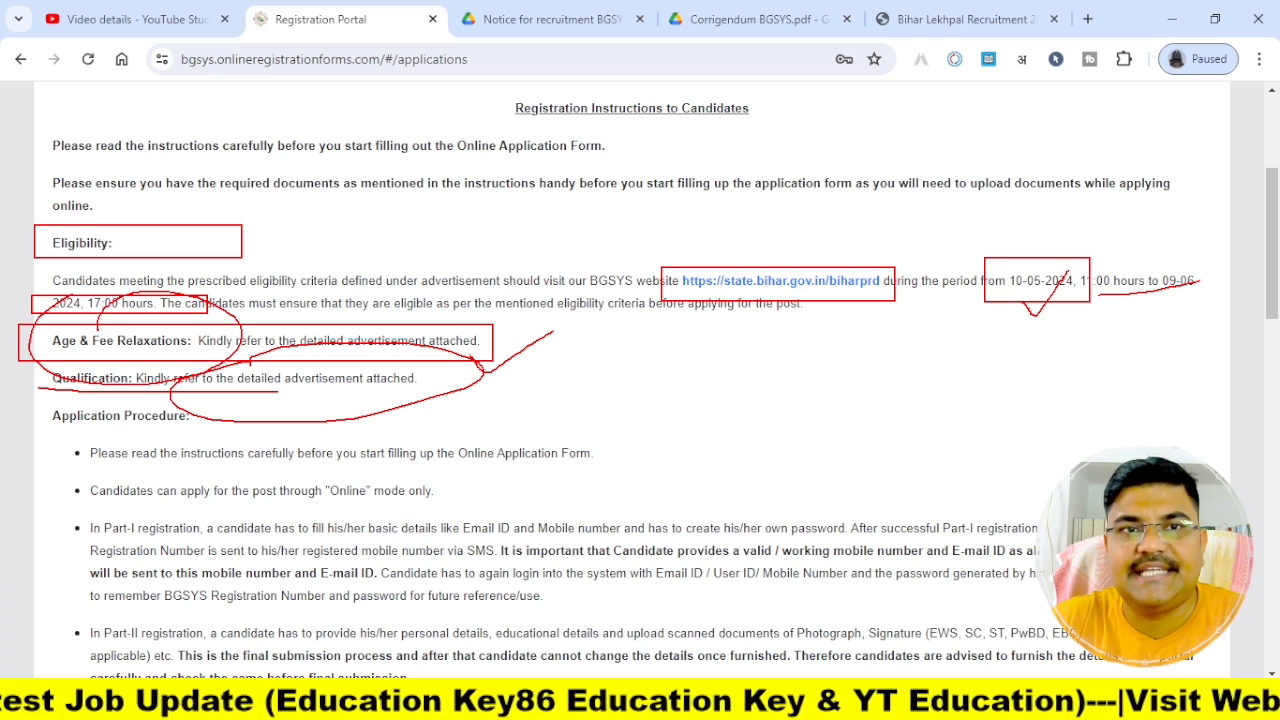
pyautogui.press('Escape')
# Step: Review the BGSYS corrigendum and the recruitment notice PDFs and close both documents
pyautogui.click(750, 19)
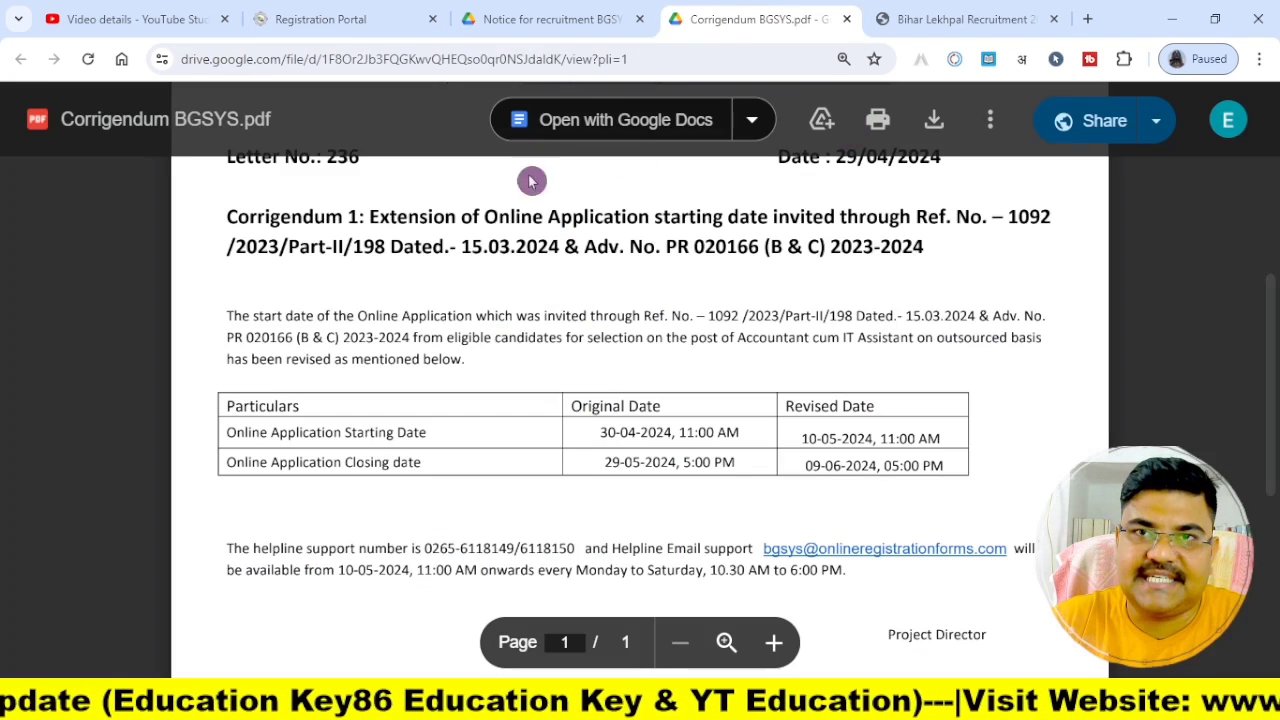
pyautogui.click(550, 19)
pyautogui.scroll(-5, 822, 512)
pyautogui.scroll(6, 822, 512)
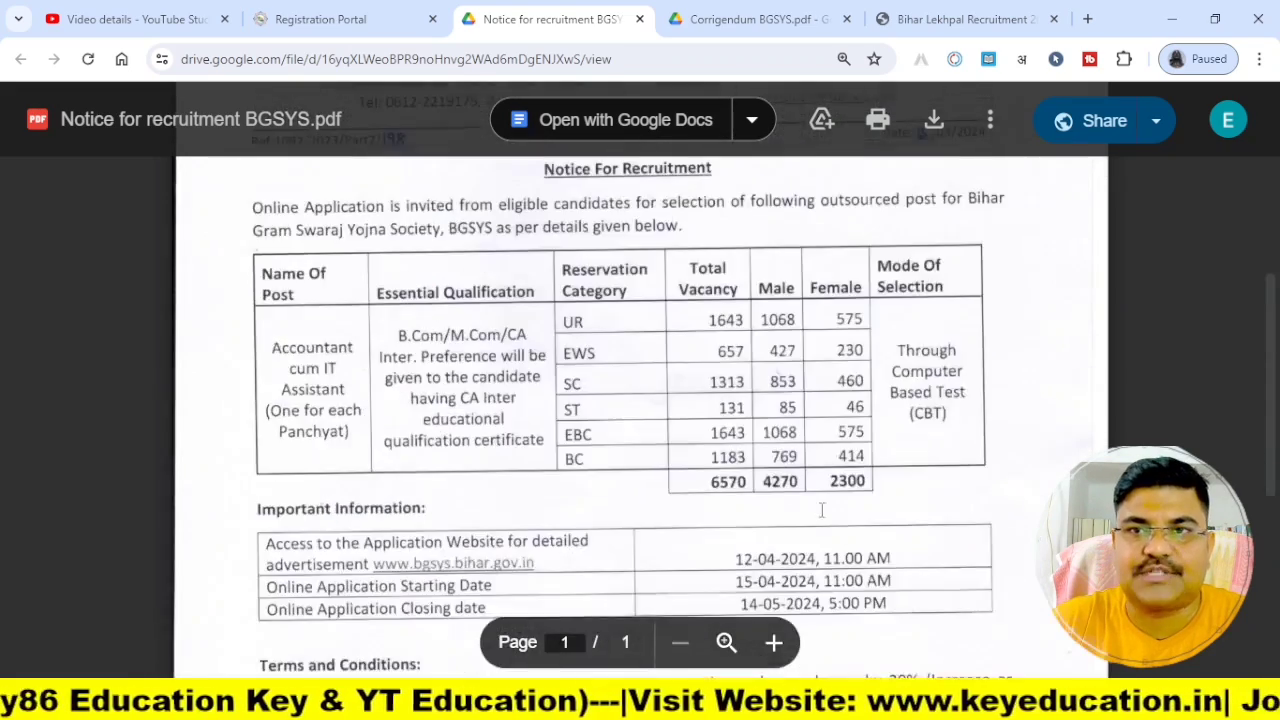
pyautogui.click(637, 21)
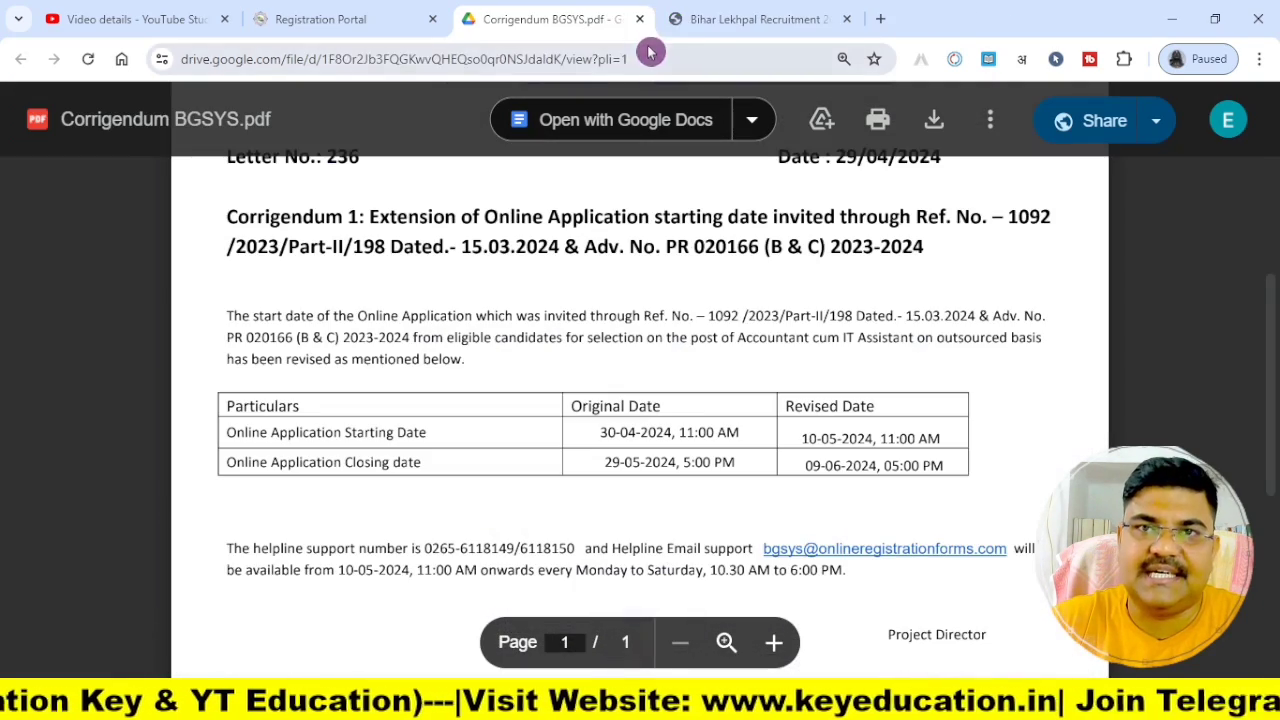
pyautogui.click(639, 19)
# Step: Look through the Bihar Lekhpal Recruitment 2024 article for its vacancy overview, important dates and introduction
pyautogui.scroll(-6, 543, 566)
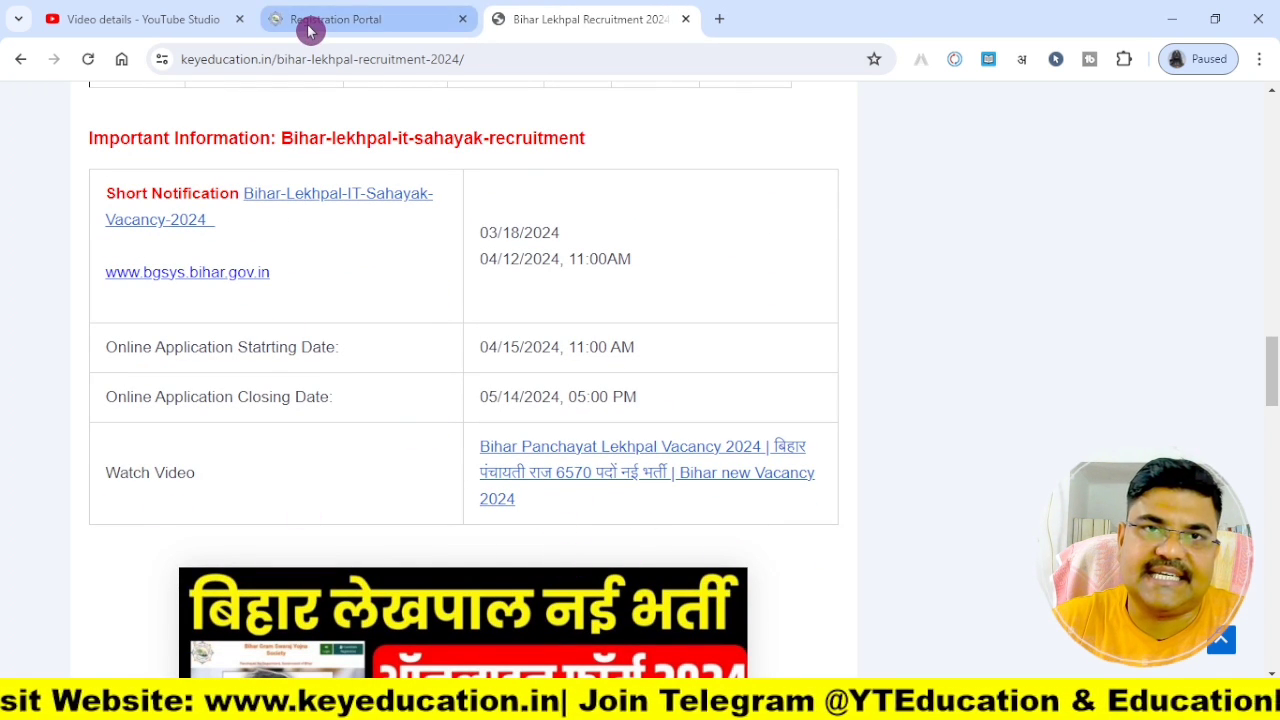
pyautogui.scroll(-10, 589, 463)
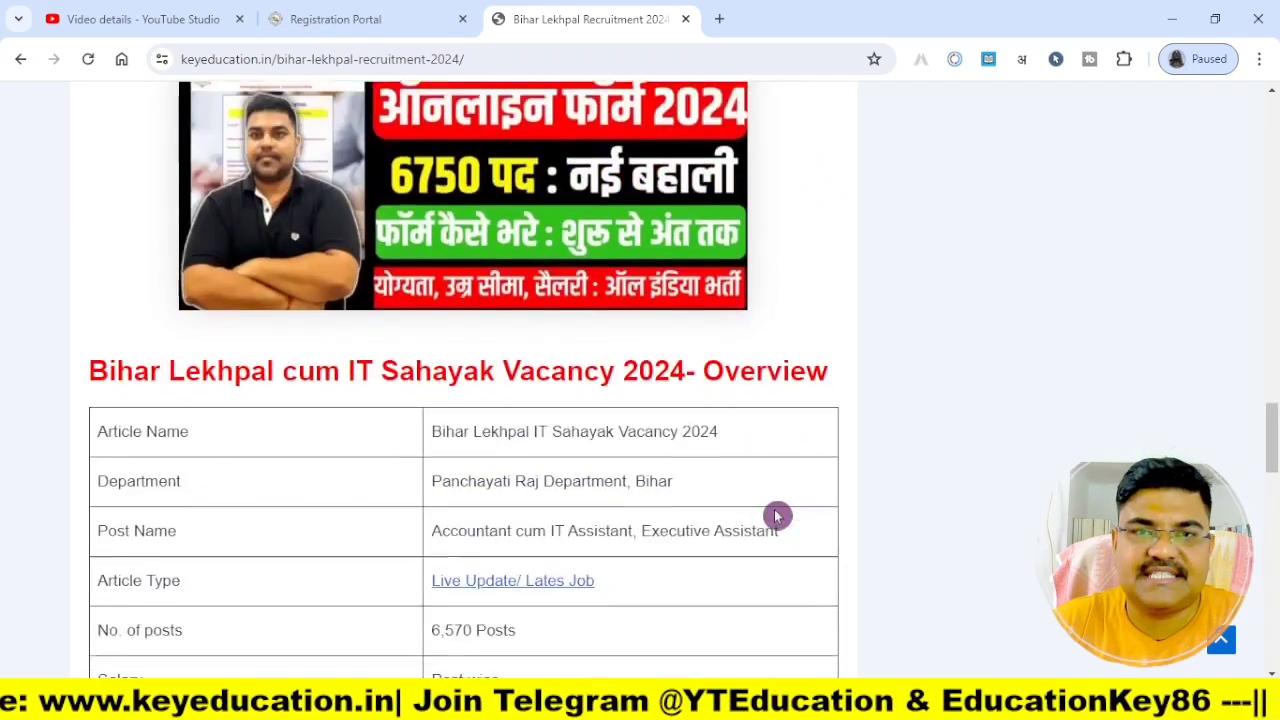
pyautogui.scroll(8, 360, 470)
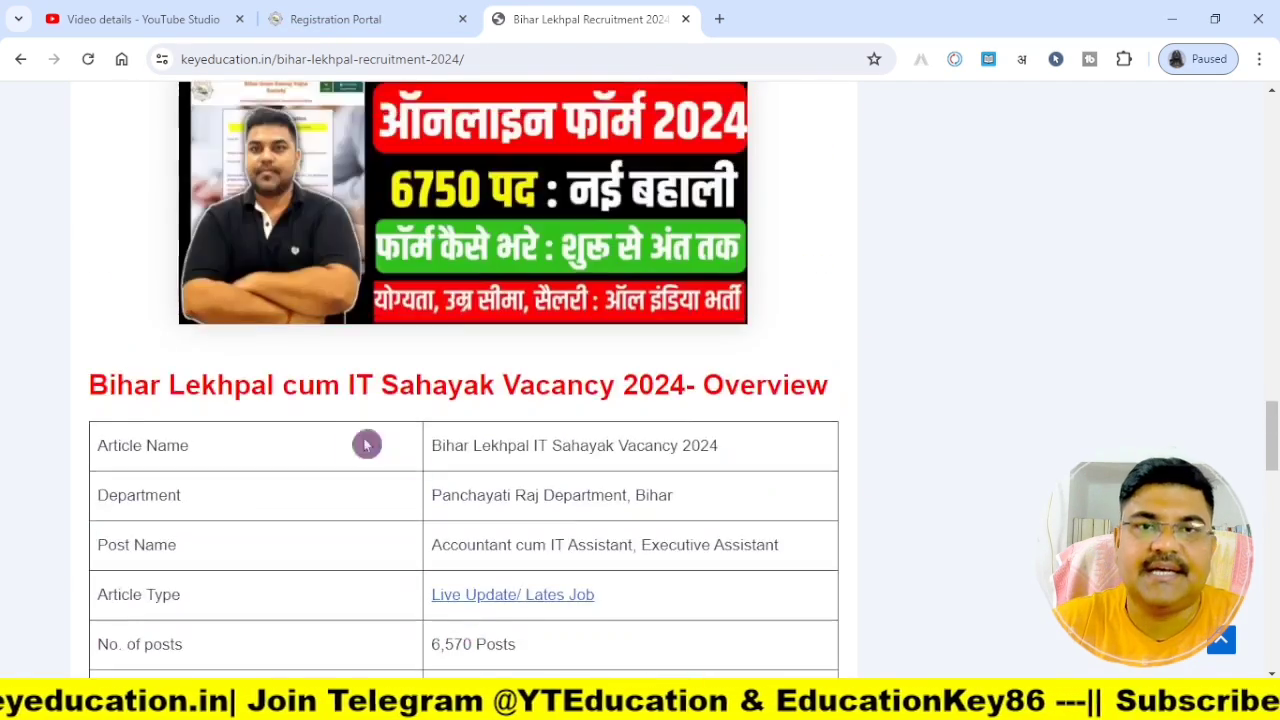
pyautogui.scroll(10, 340, 430)
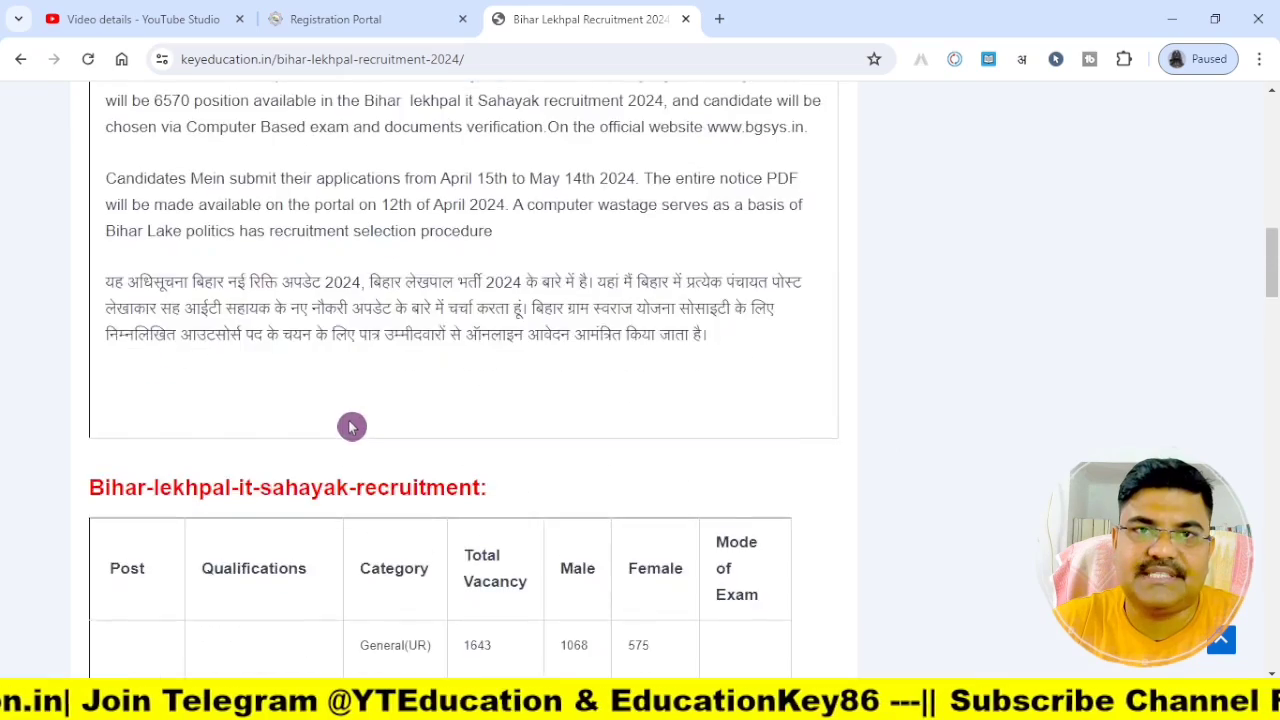
pyautogui.scroll(10, 350, 430)
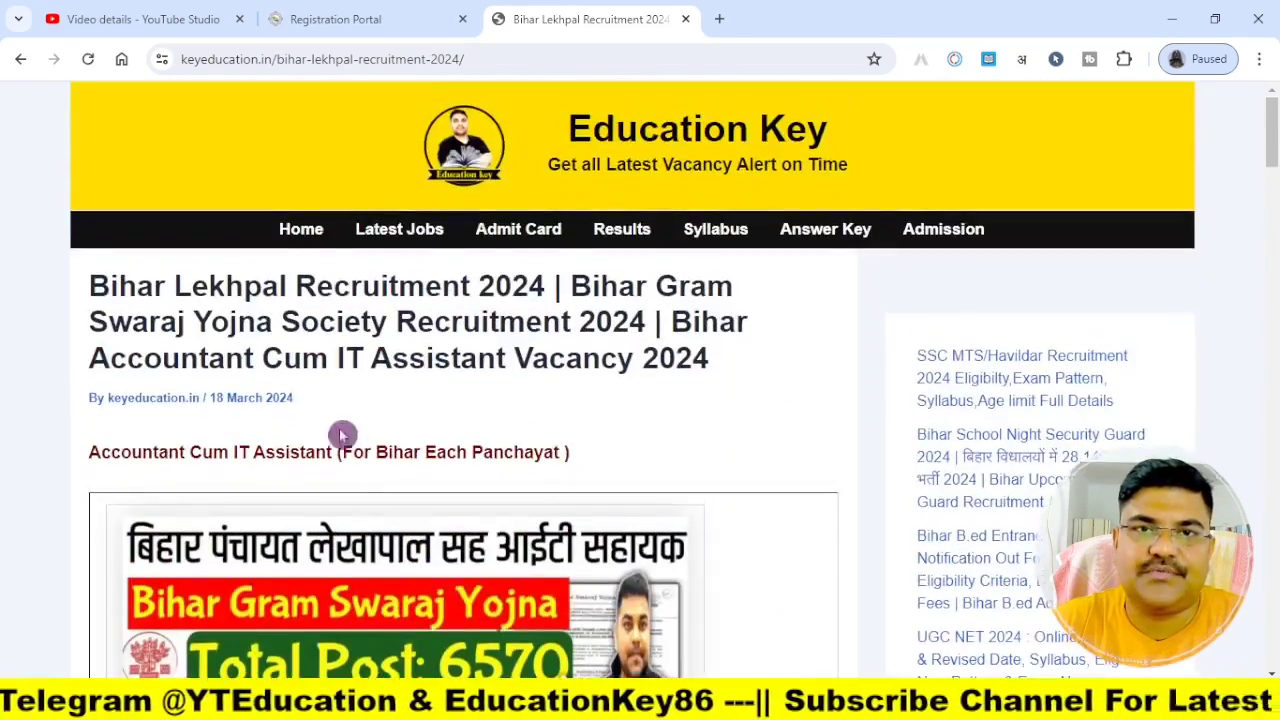
pyautogui.scroll(-3, 737, 611)
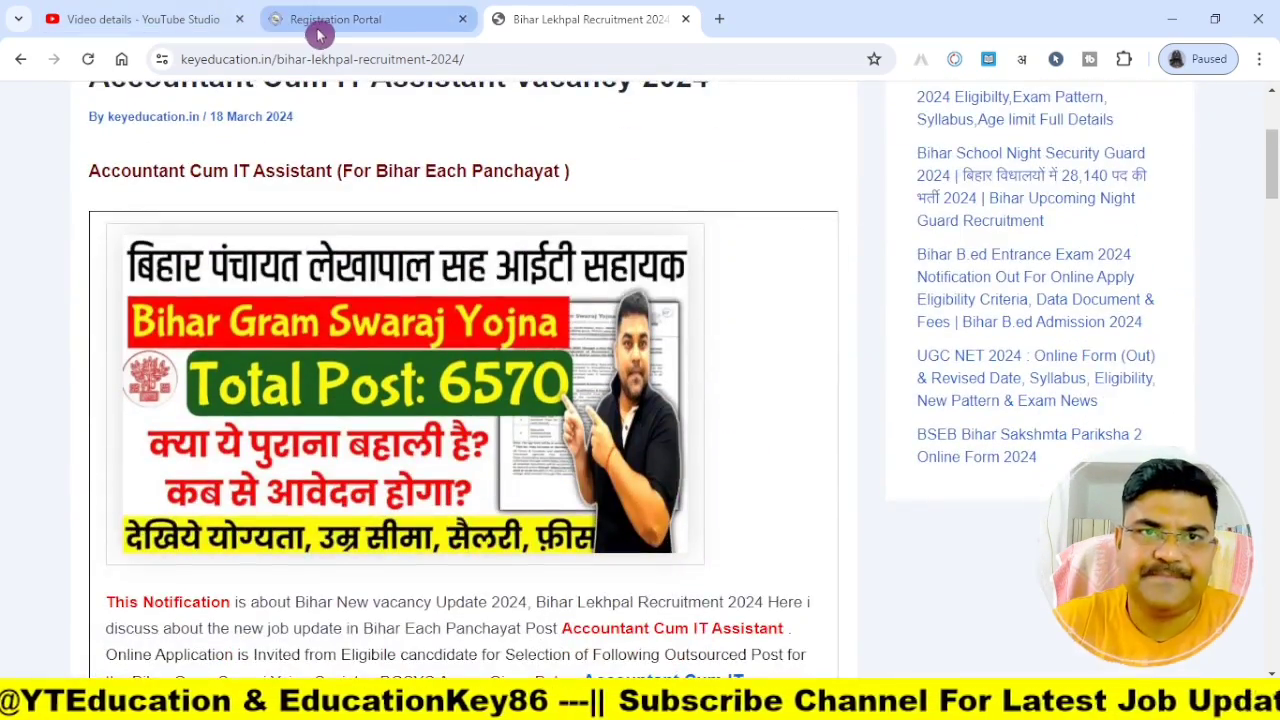
# Step: Return to the portal's candidate instructions and mark the key phrases under "Simple steps to Apply Online" in red
pyautogui.click(318, 33)
pyautogui.scroll(-3, 457, 523)
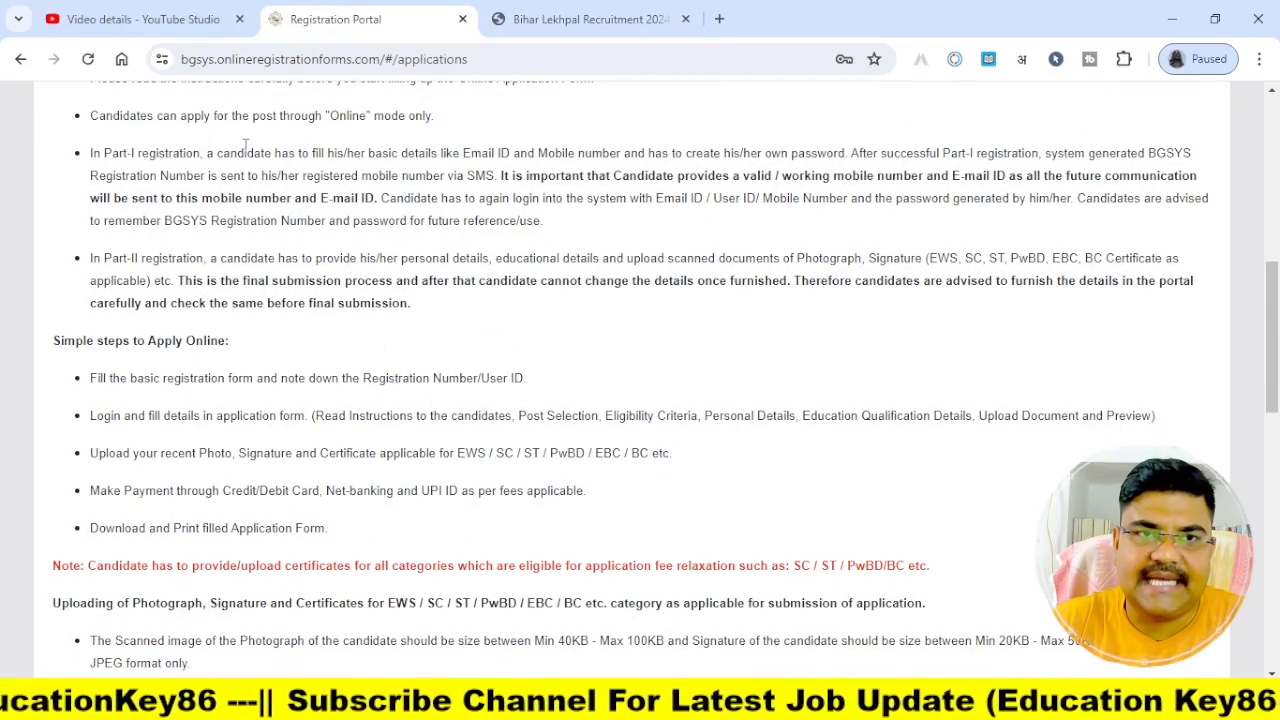
pyautogui.scroll(-2, 340, 432)
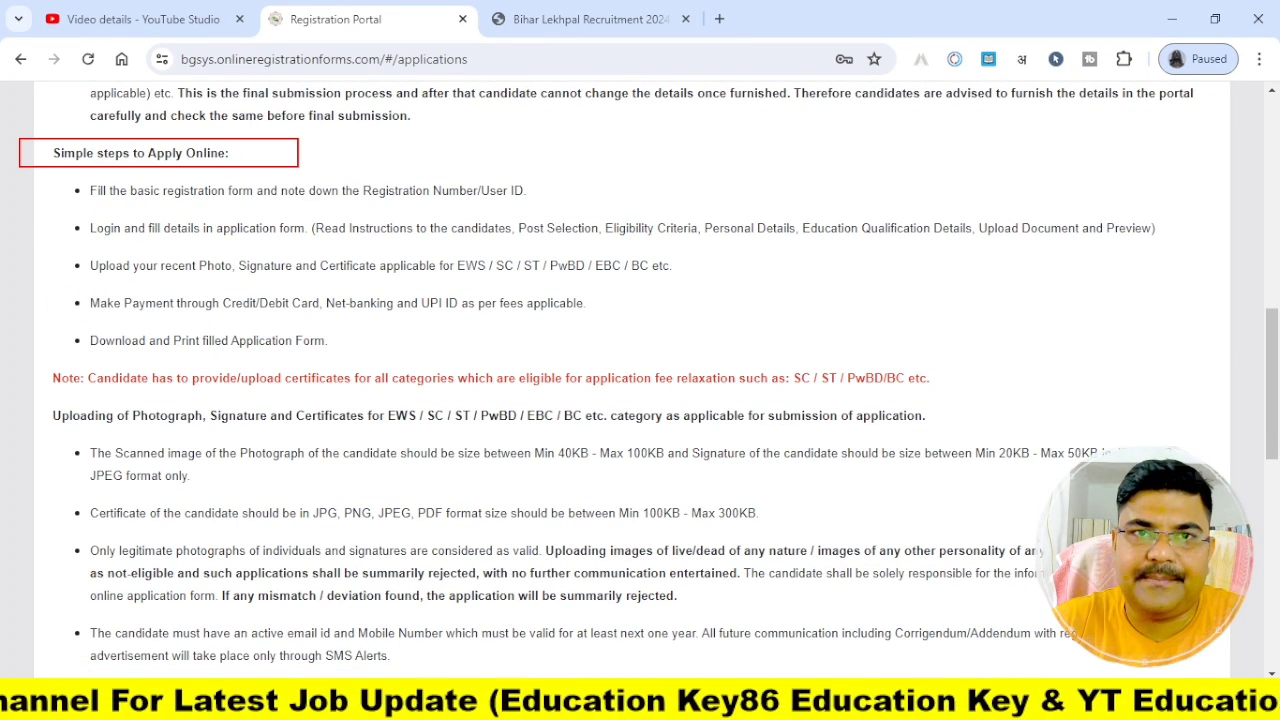
pyautogui.moveTo(292, 179); pyautogui.dragTo(581, 202)
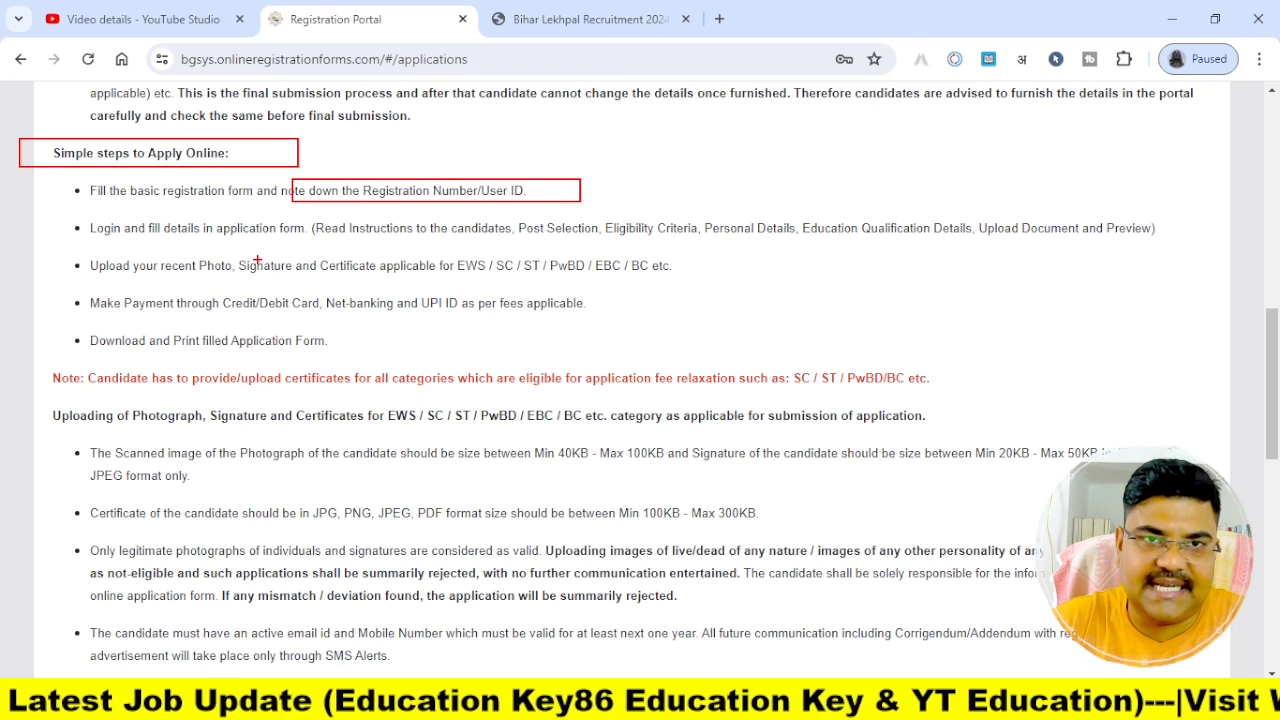
pyautogui.moveTo(176, 246); pyautogui.dragTo(343, 252)
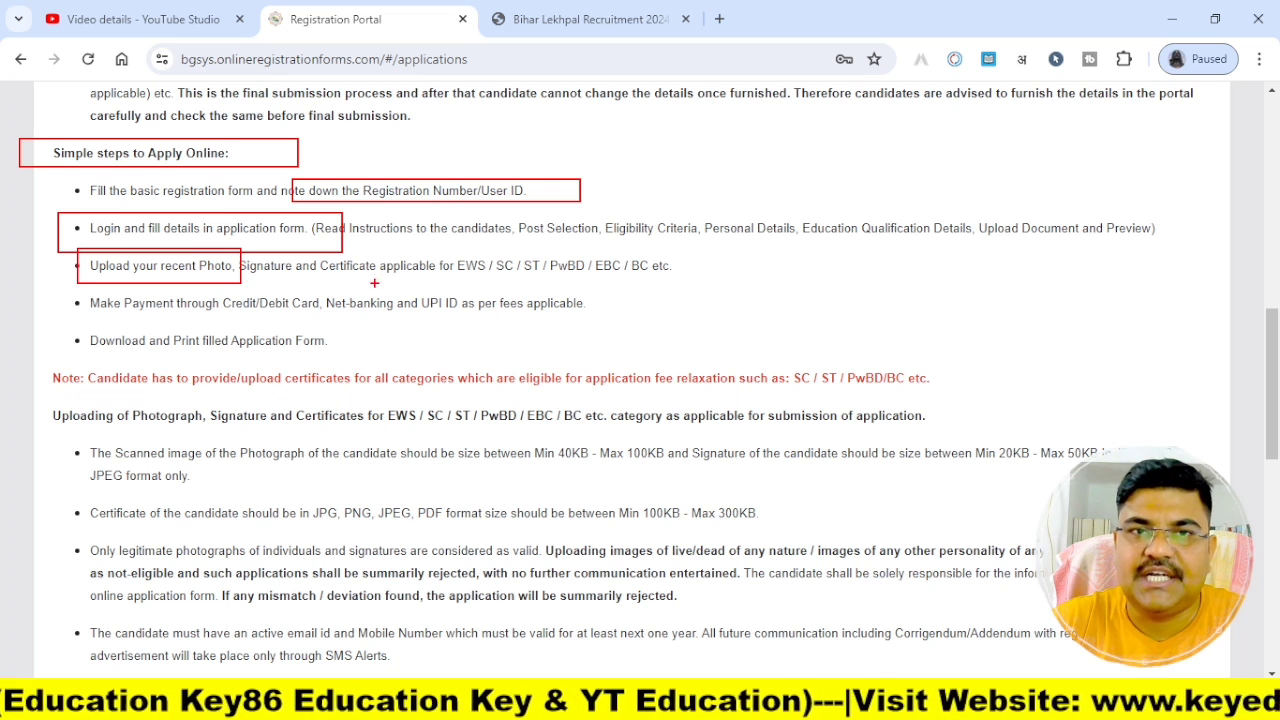
pyautogui.moveTo(426, 245); pyautogui.dragTo(703, 280)
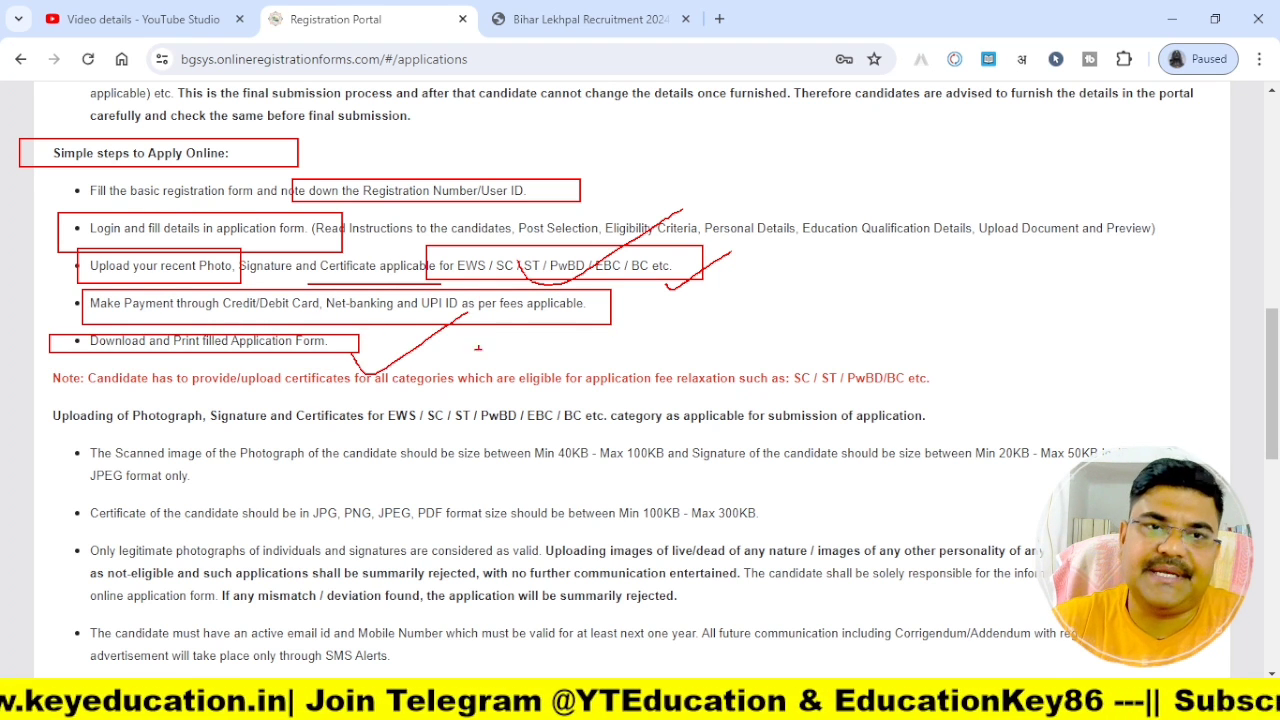
# Step: Read through the remaining instructions, box the helpdesk phone, e-mail and timing entries in red, and clear the markings
pyautogui.scroll(-2, 634, 544)
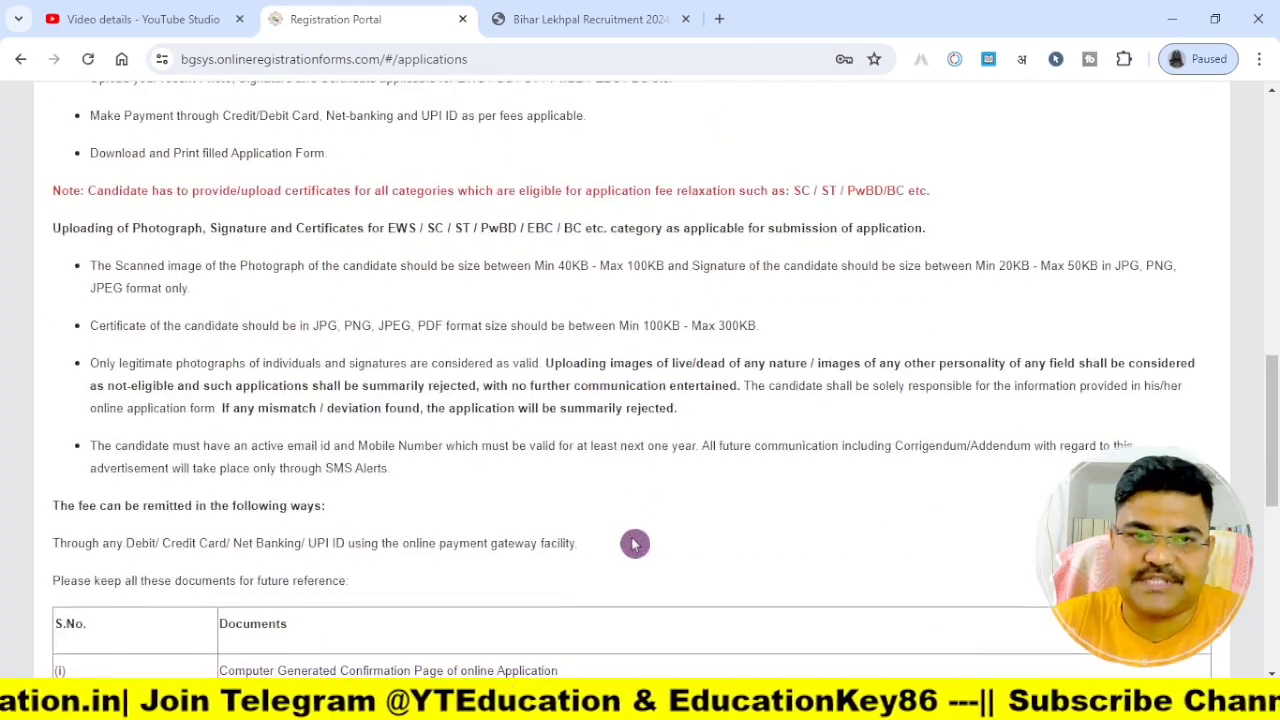
pyautogui.scroll(-2, 634, 544)
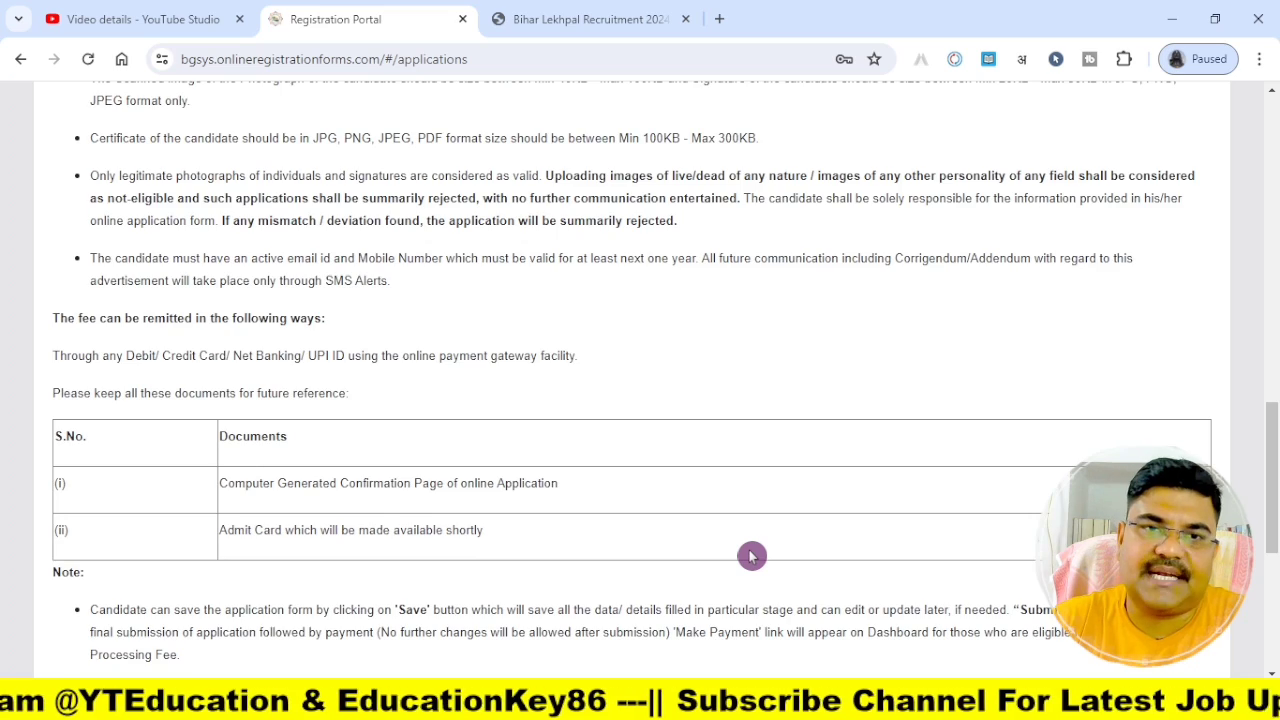
pyautogui.scroll(-1, 752, 556)
pyautogui.scroll(-1, 752, 556)
pyautogui.scroll(-2, 752, 556)
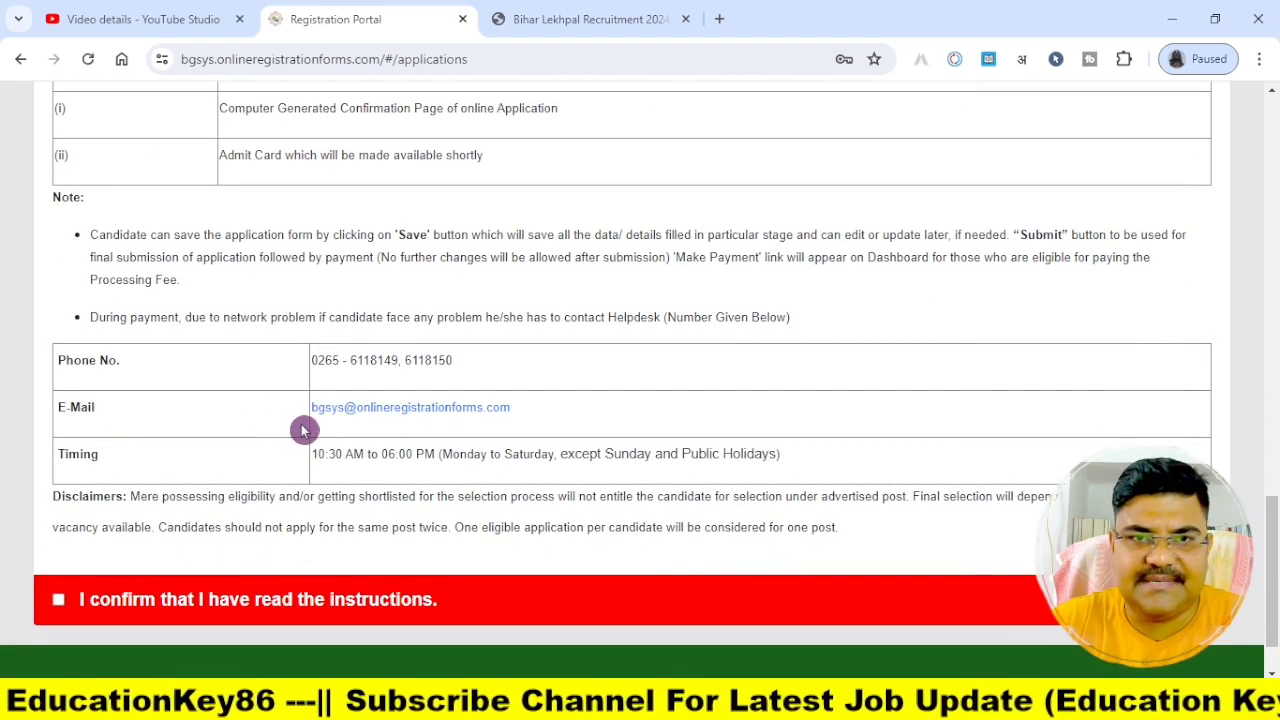
pyautogui.moveTo(278, 347); pyautogui.dragTo(519, 362)
pyautogui.moveTo(252, 390)
pyautogui.mouseDown()
pyautogui.moveTo(433, 426)
pyautogui.moveTo(606, 430)
pyautogui.moveTo(577, 428)
pyautogui.mouseUp()
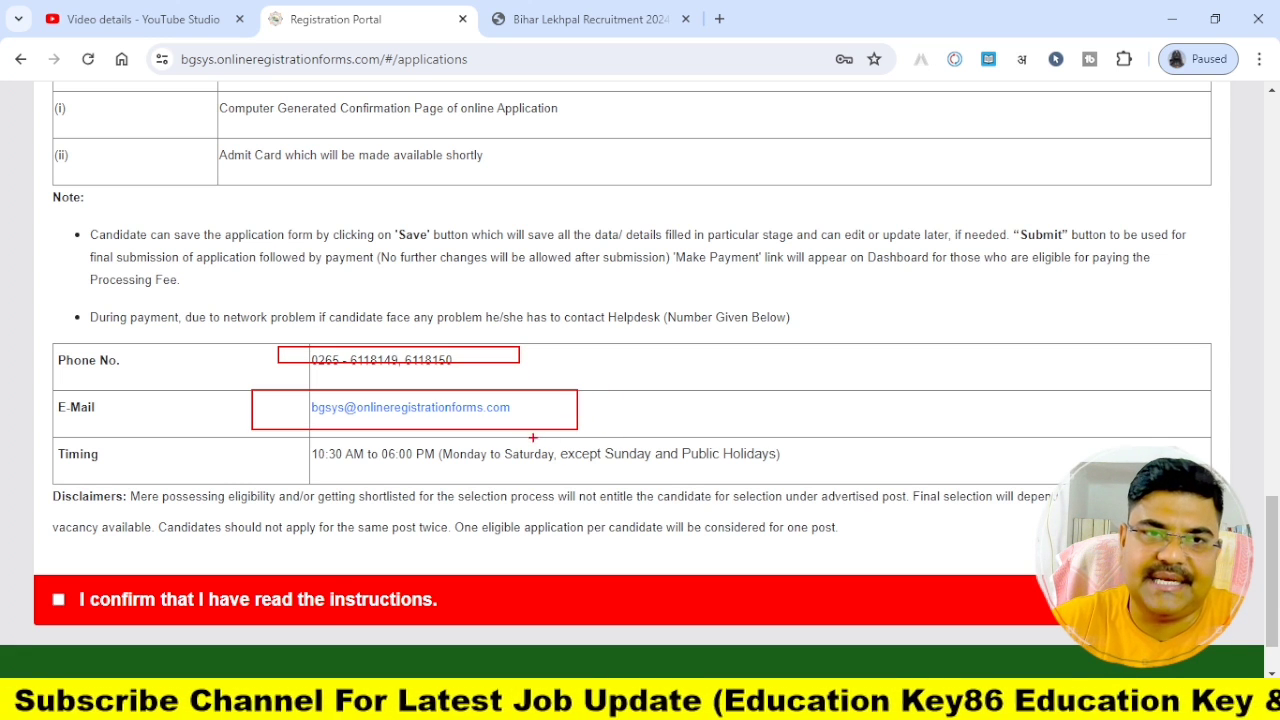
pyautogui.moveTo(281, 443)
pyautogui.mouseDown()
pyautogui.moveTo(404, 467)
pyautogui.moveTo(857, 470)
pyautogui.moveTo(802, 472)
pyautogui.moveTo(890, 425)
pyautogui.mouseUp()
pyautogui.press('Escape')
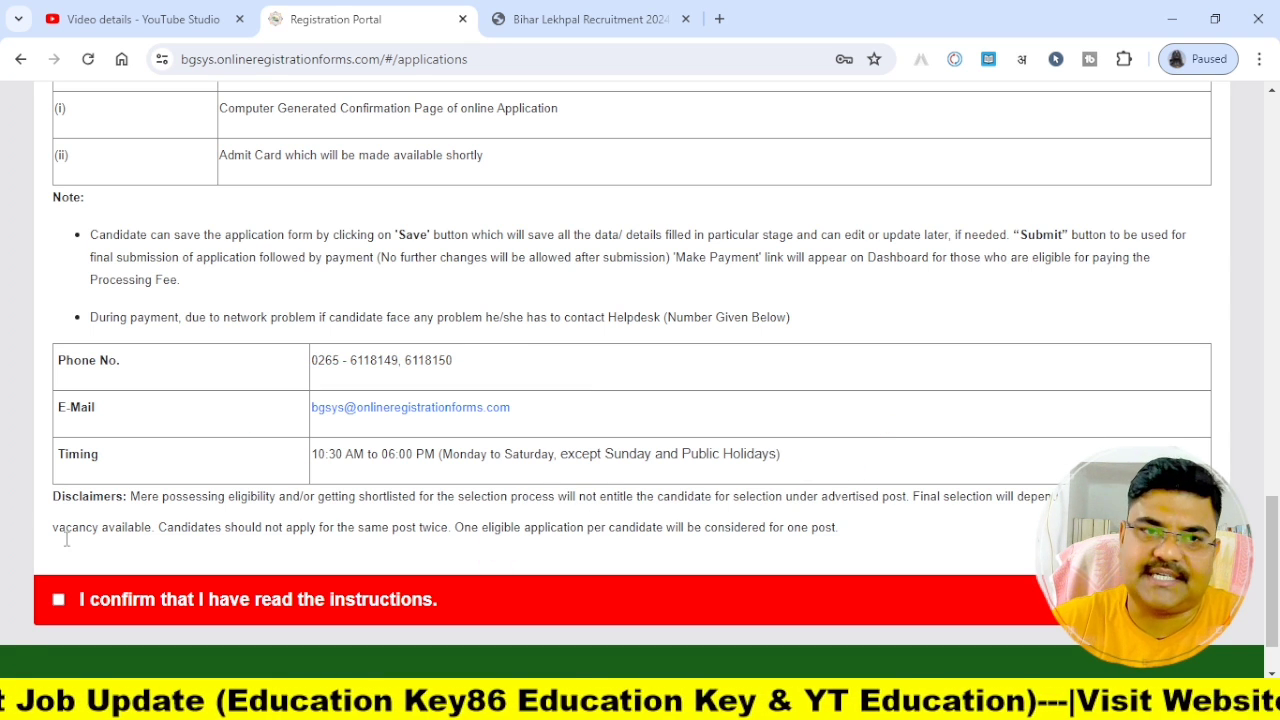
# Step: Confirm that the instructions have been read, select ACCOUNTANT CUM IT ASSISTANT as the post, and save and continue
pyautogui.click(58, 600)
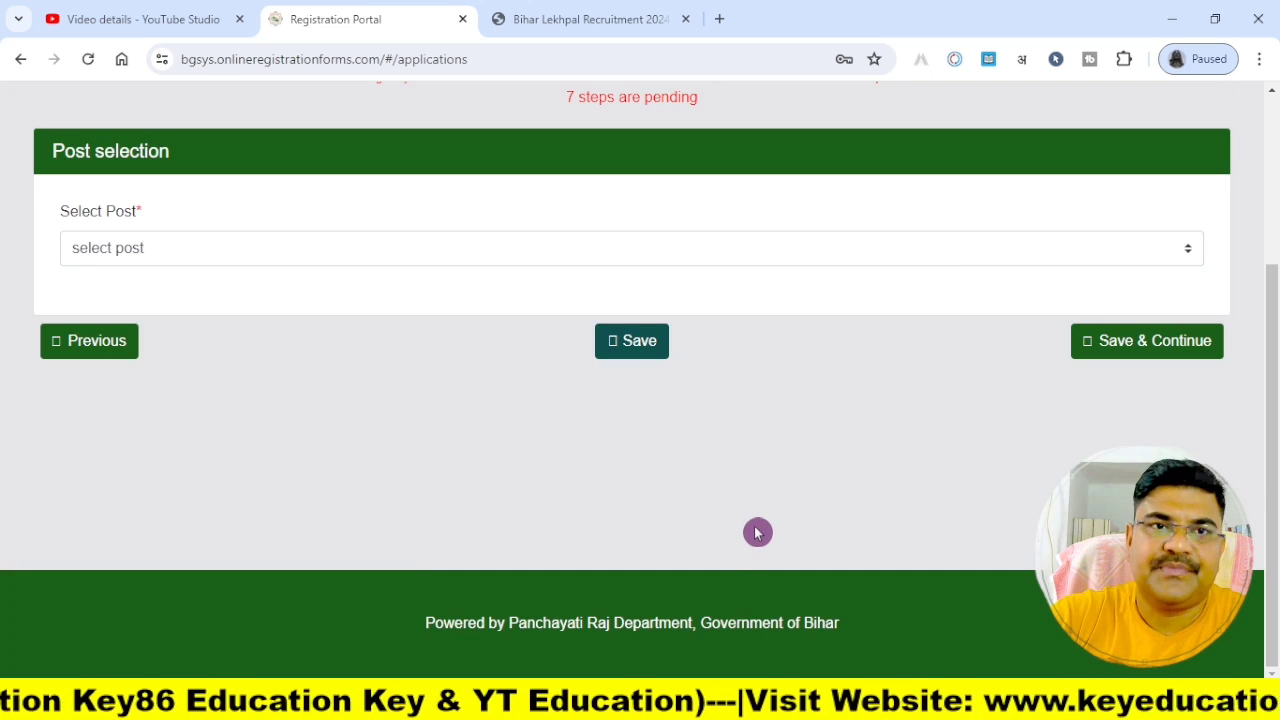
pyautogui.click(399, 249)
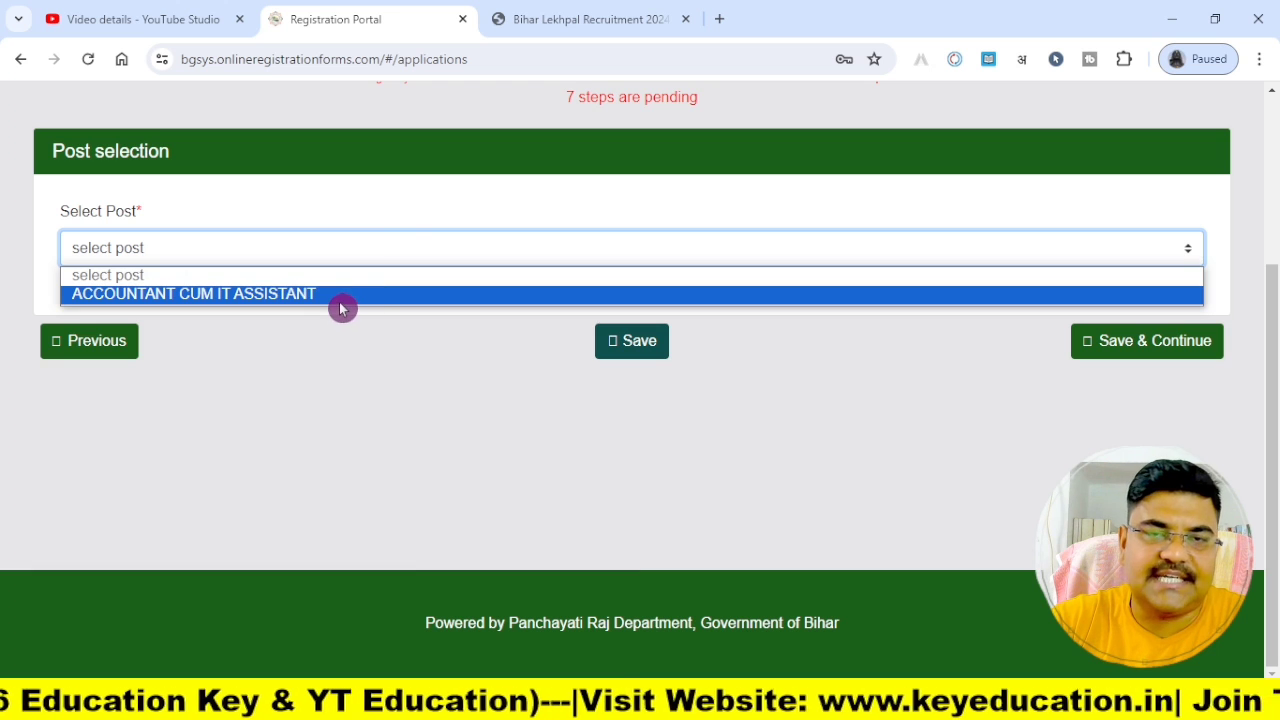
pyautogui.click(260, 302)
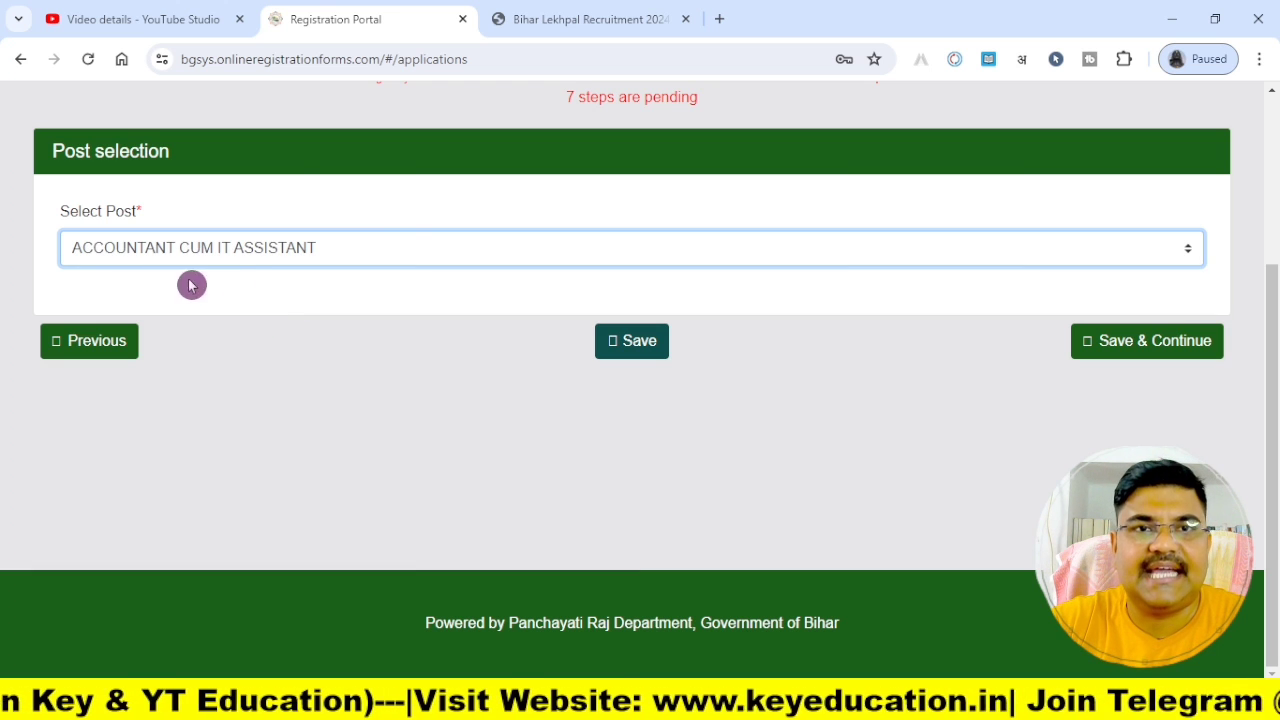
pyautogui.click(1163, 354)
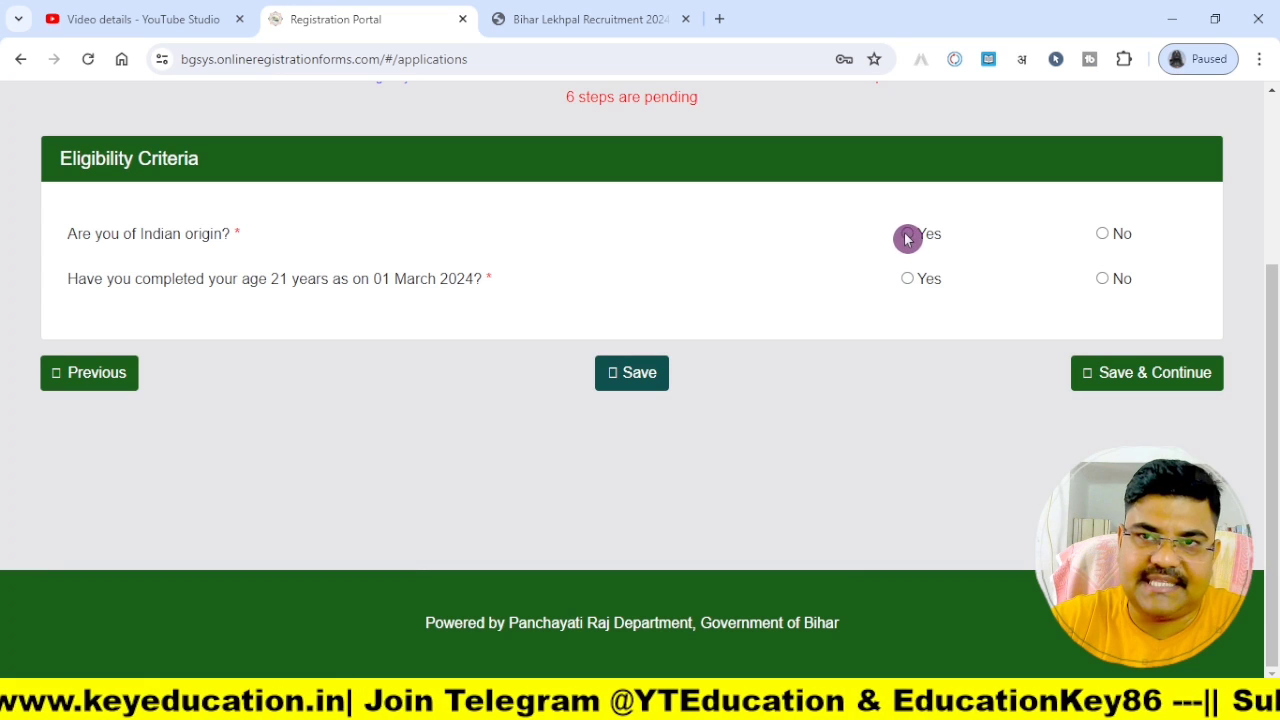
# Step: Answer Yes to Indian origin and to being 21 years old as on 01 March 2024, and save and continue
pyautogui.click(907, 233)
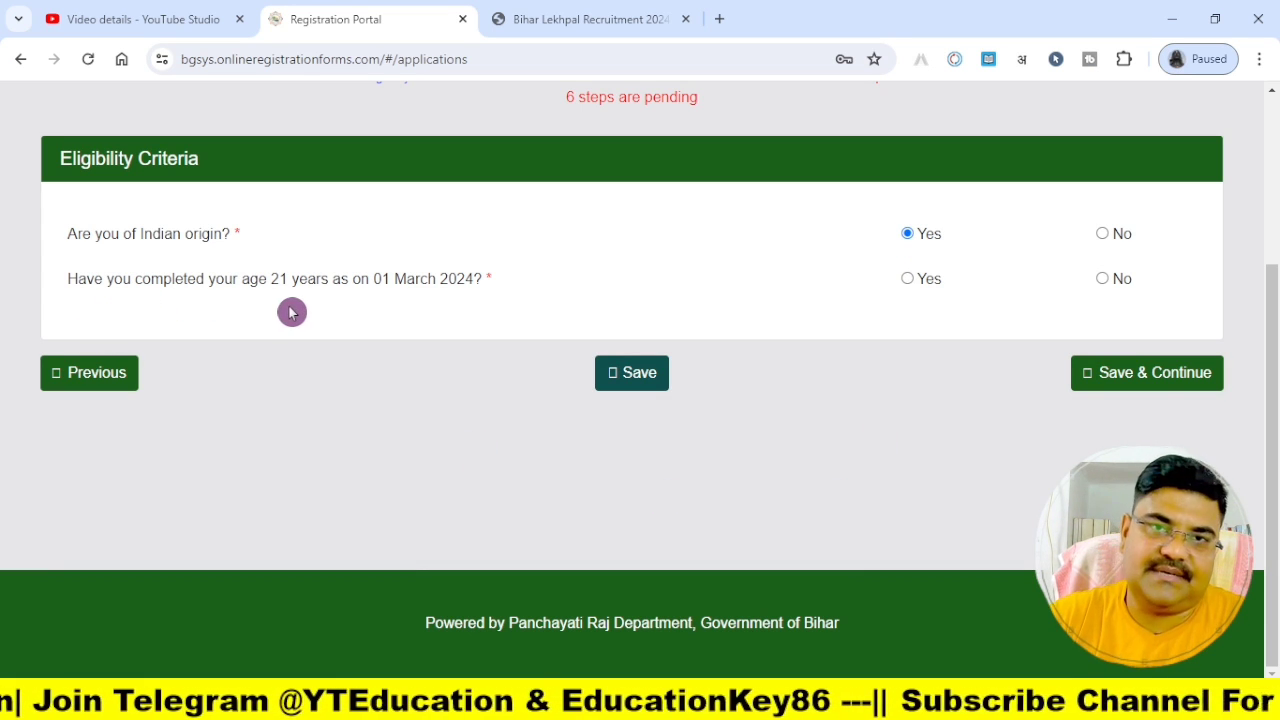
pyautogui.moveTo(363, 267); pyautogui.dragTo(520, 297)
pyautogui.moveTo(314, 305); pyautogui.dragTo(400, 283)
pyautogui.moveTo(284, 253)
pyautogui.mouseDown()
pyautogui.moveTo(390, 240)
pyautogui.moveTo(262, 282)
pyautogui.mouseUp()
pyautogui.moveTo(450, 290); pyautogui.dragTo(530, 238)
pyautogui.press('Escape')
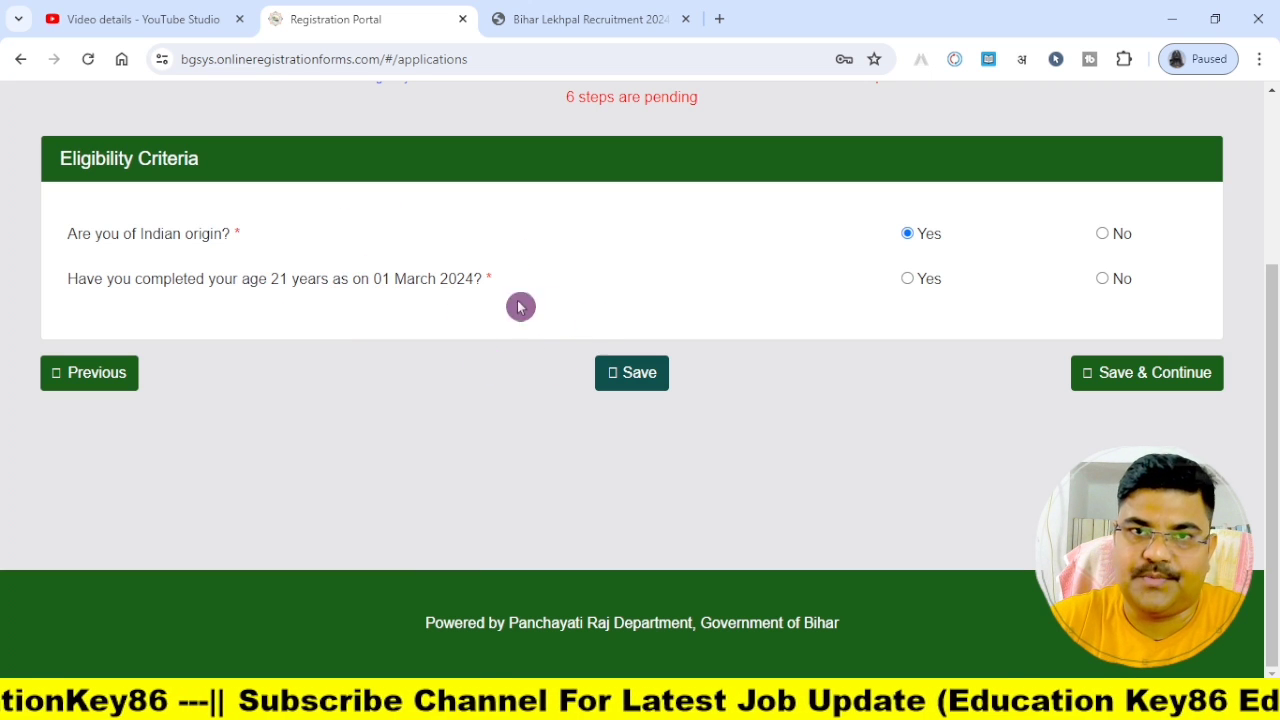
pyautogui.click(908, 280)
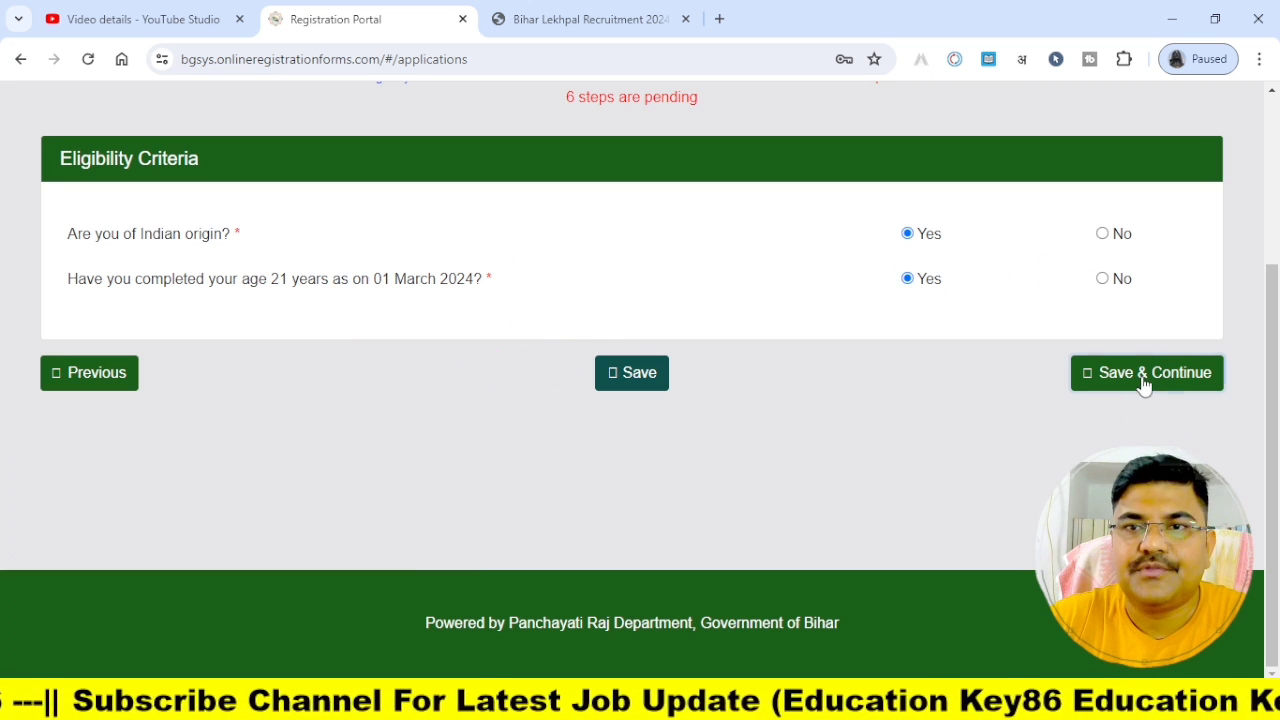
pyautogui.click(1143, 377)
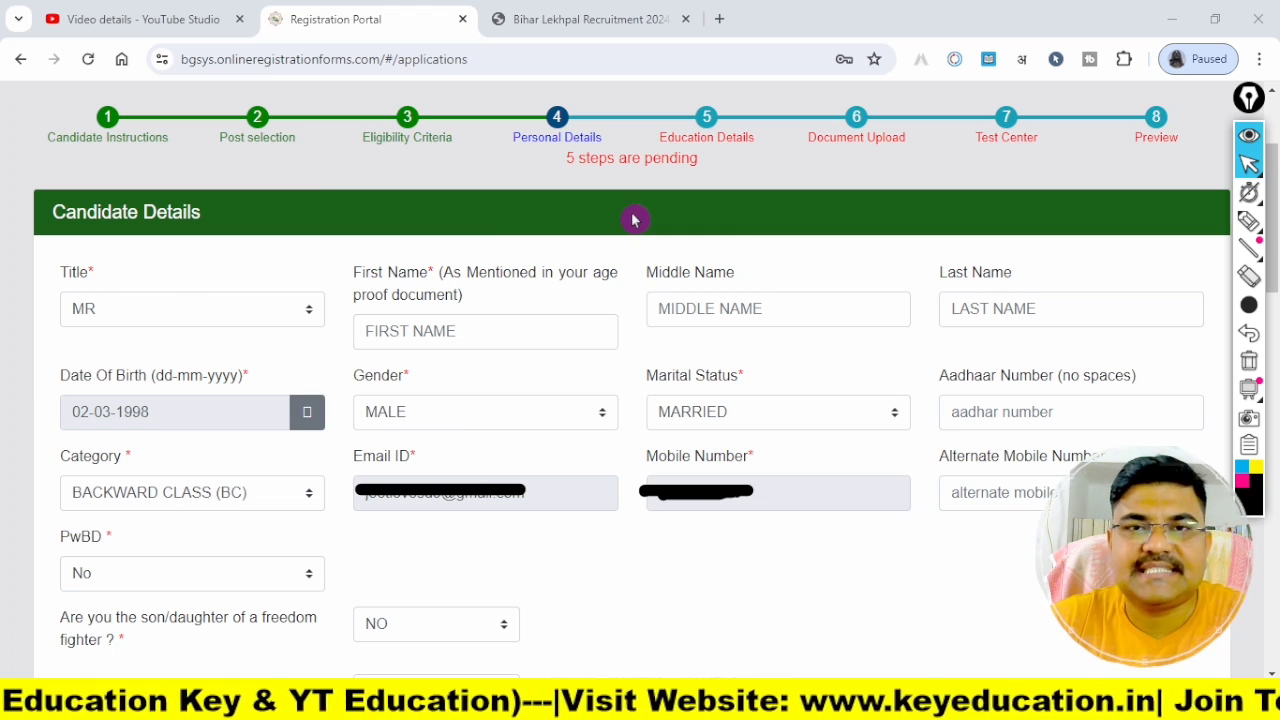
# Step: Mark the pending-steps notice and all eight application stages, from Candidate Instructions to Preview, with red boxes
pyautogui.moveTo(522, 143)
pyautogui.mouseDown()
pyautogui.moveTo(748, 190)
pyautogui.moveTo(740, 171)
pyautogui.mouseUp()
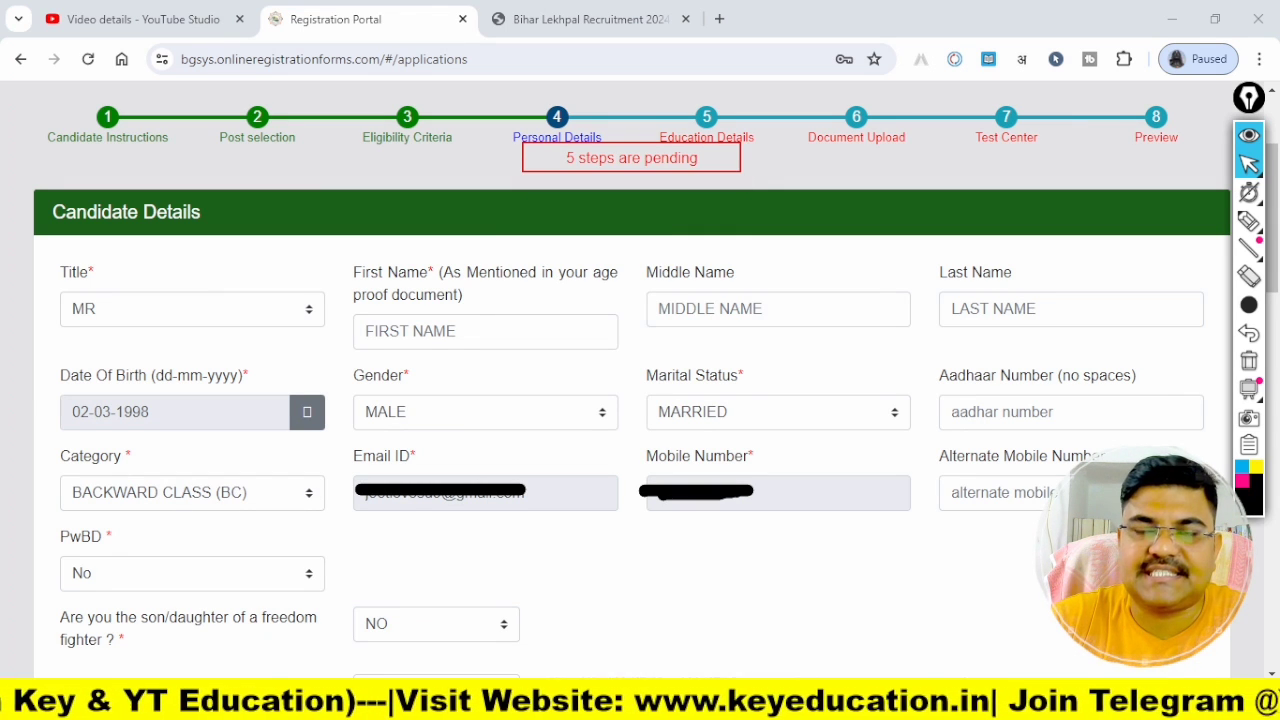
pyautogui.moveTo(494, 100); pyautogui.dragTo(616, 159)
pyautogui.moveTo(643, 99); pyautogui.dragTo(762, 163)
pyautogui.moveTo(794, 100); pyautogui.dragTo(908, 164)
pyautogui.moveTo(958, 100); pyautogui.dragTo(1063, 162)
pyautogui.moveTo(1112, 93)
pyautogui.mouseDown()
pyautogui.moveTo(1140, 138)
pyautogui.moveTo(1183, 168)
pyautogui.mouseUp()
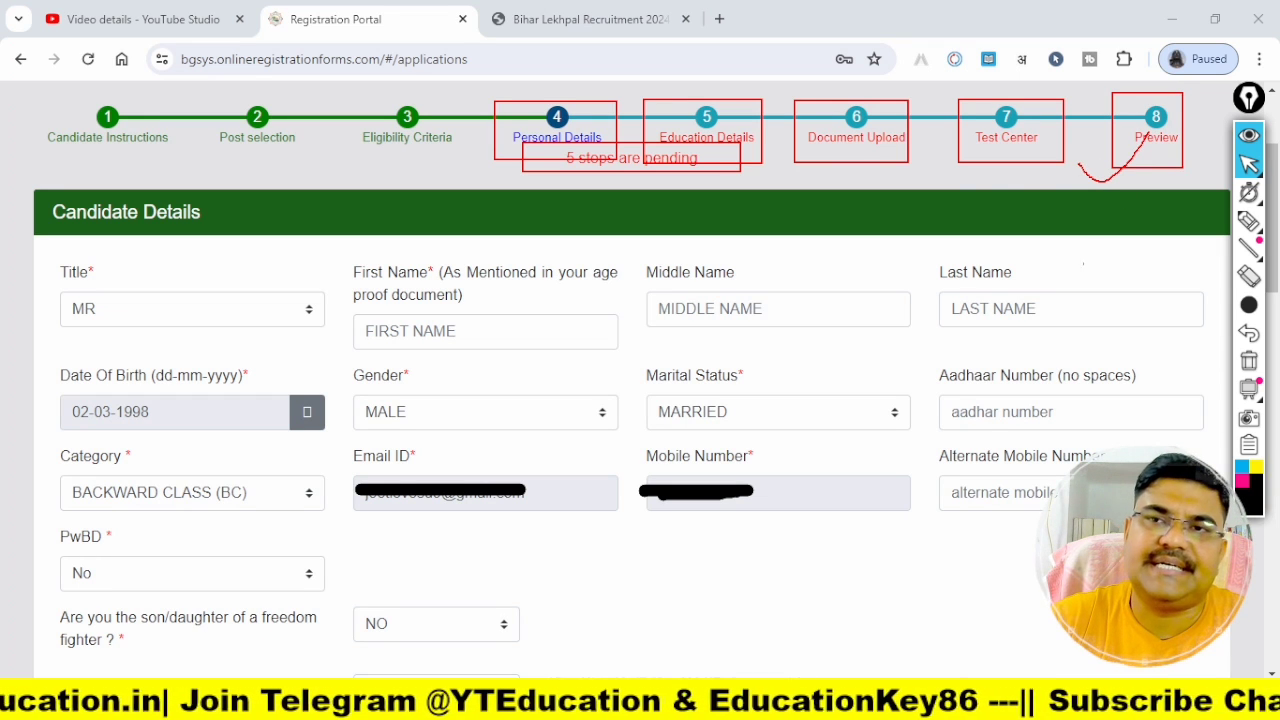
pyautogui.moveTo(42, 91)
pyautogui.mouseDown()
pyautogui.moveTo(104, 146)
pyautogui.moveTo(178, 165)
pyautogui.mouseUp()
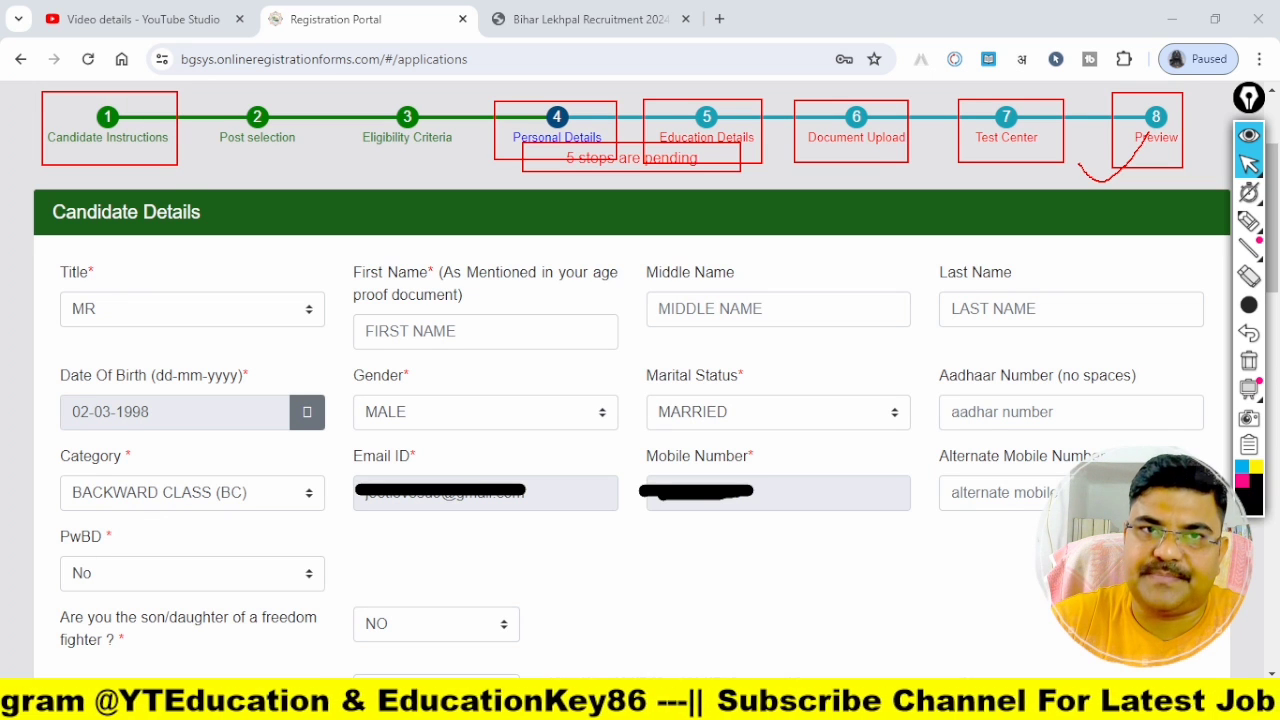
pyautogui.moveTo(208, 104); pyautogui.dragTo(318, 170)
pyautogui.moveTo(355, 99); pyautogui.dragTo(454, 163)
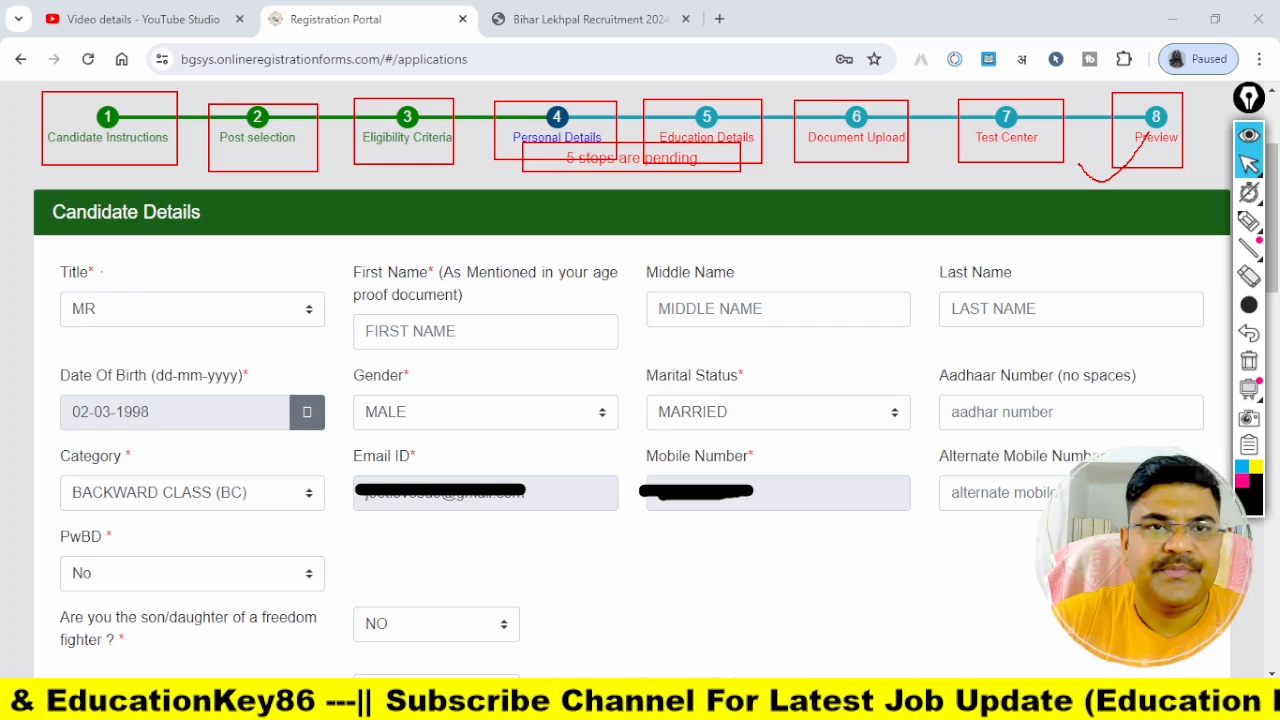
# Step: Box the Title field in red, clear all markings, and choose MR as the title
pyautogui.moveTo(85, 290); pyautogui.dragTo(332, 341)
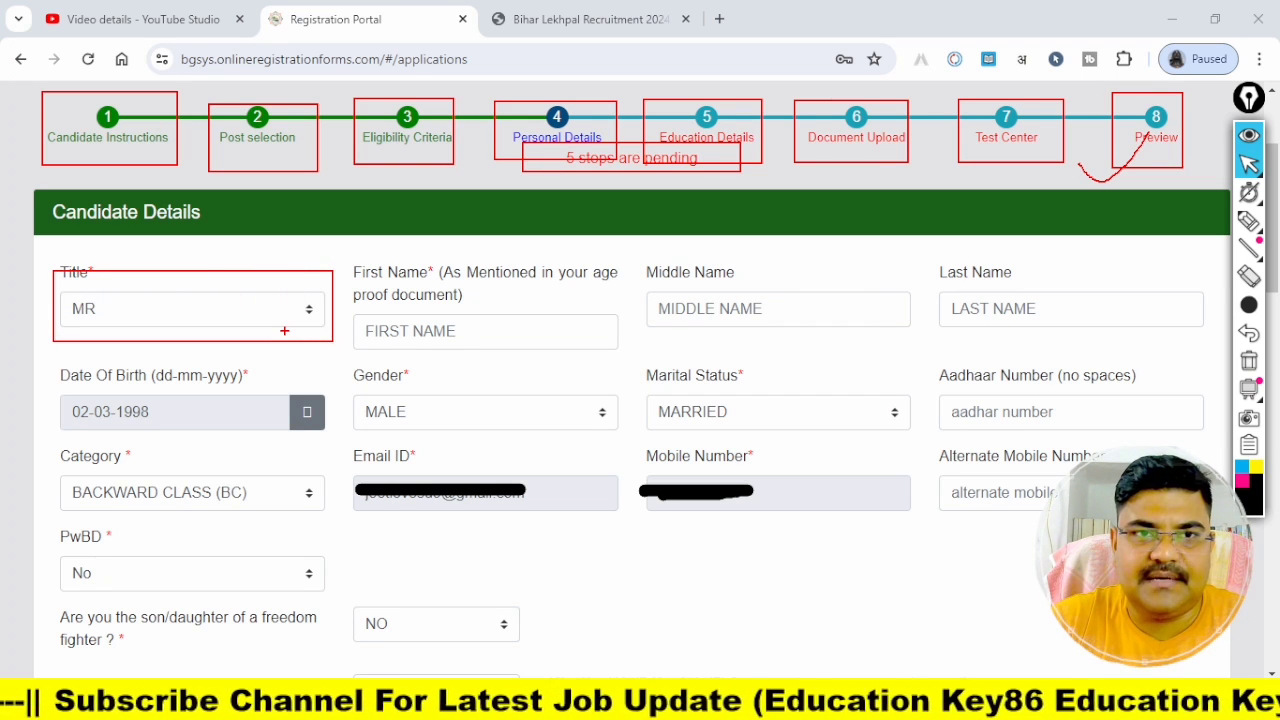
pyautogui.press('Escape')
pyautogui.click(304, 312)
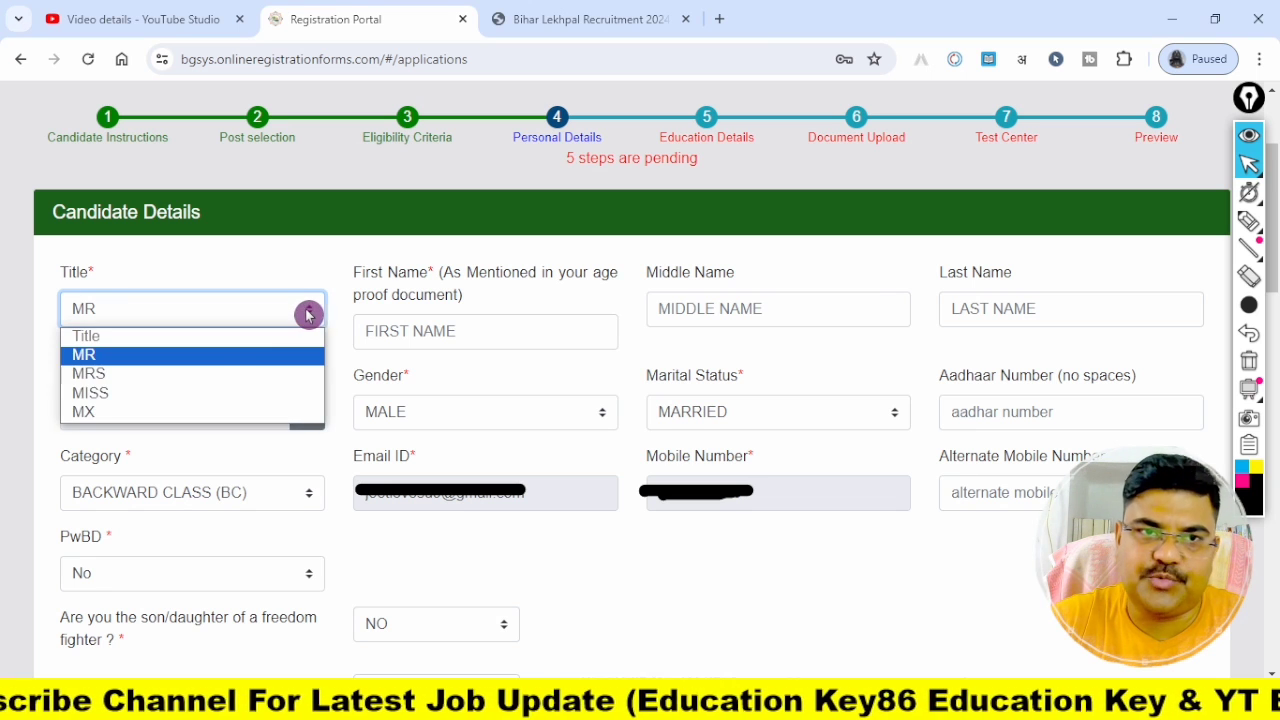
pyautogui.click(117, 358)
pyautogui.click(252, 342)
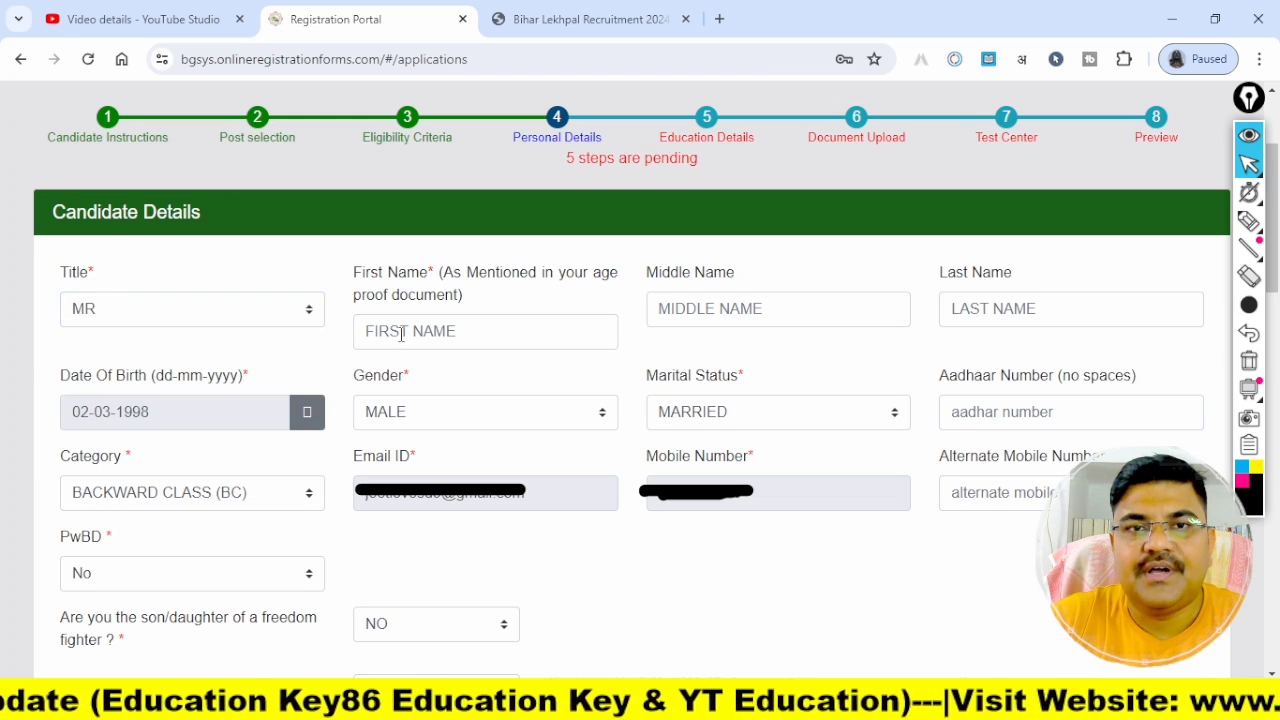
# Step: Mark the First Name, Middle Name and Last Name fields in red and clear the markings
pyautogui.moveTo(350, 312); pyautogui.dragTo(599, 354)
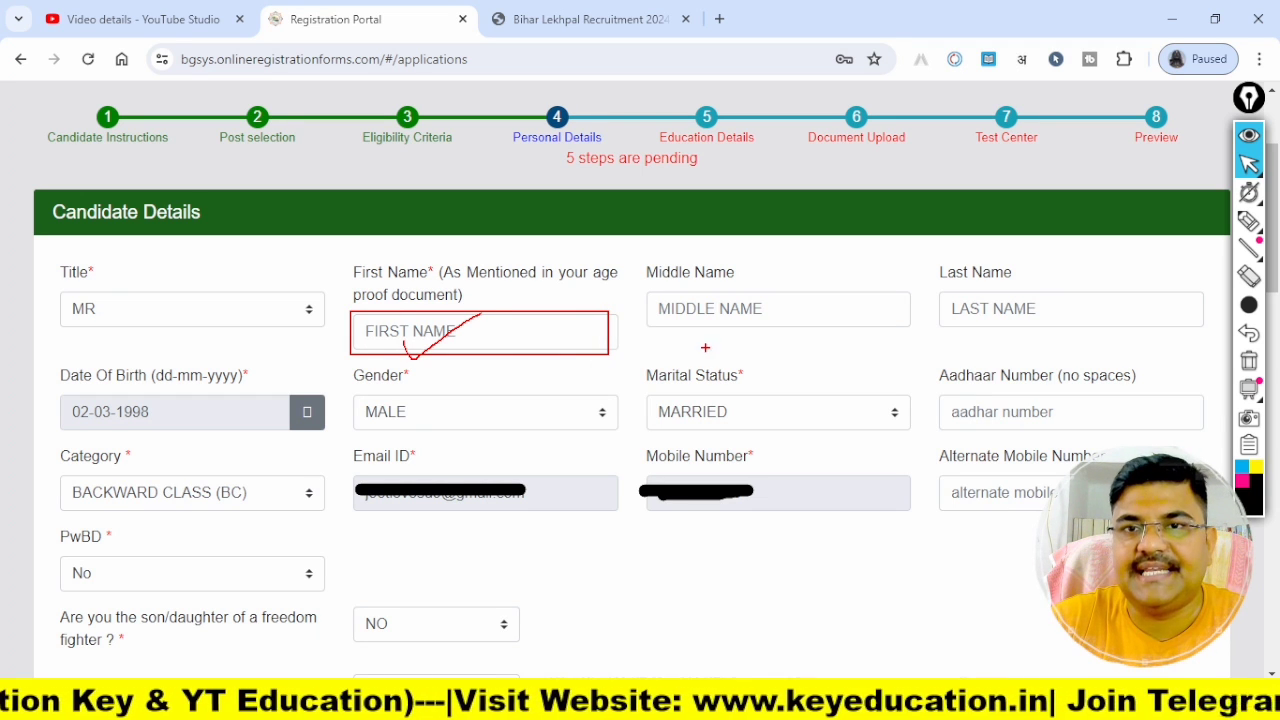
pyautogui.moveTo(638, 290); pyautogui.dragTo(873, 341)
pyautogui.moveTo(936, 290); pyautogui.dragTo(1196, 331)
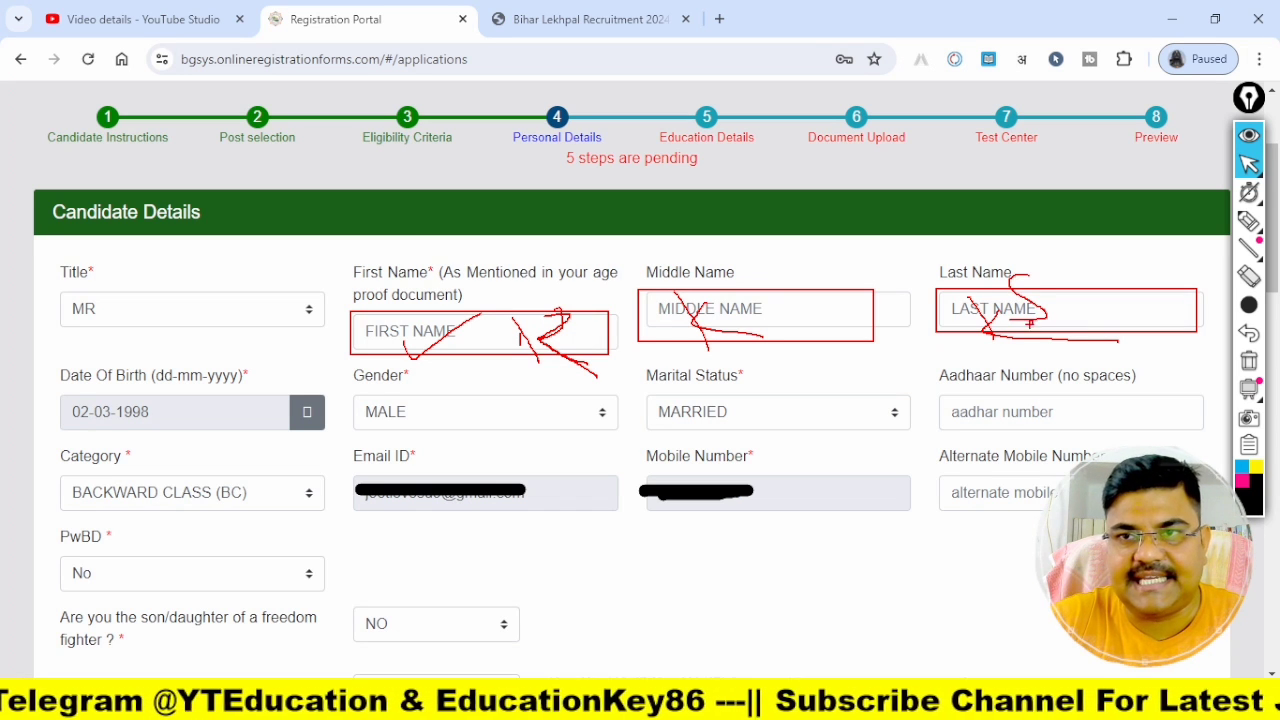
pyautogui.press('Escape')
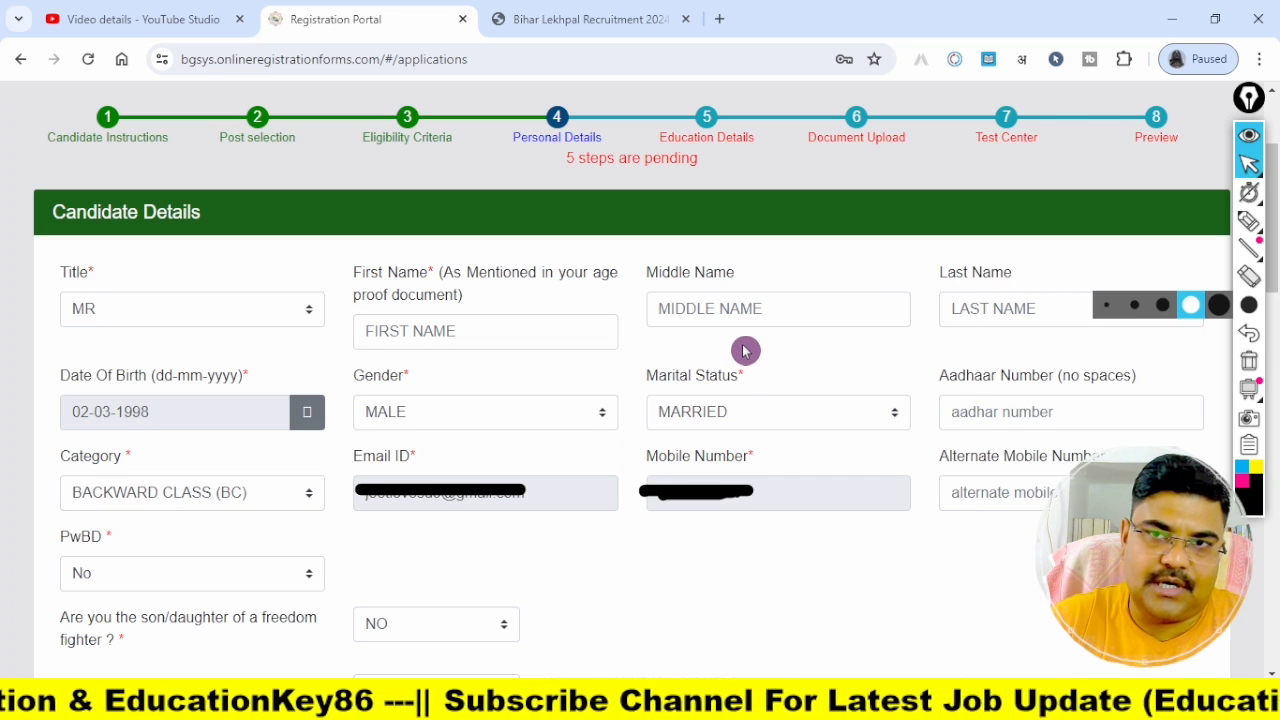
# Step: Choose the candidate's date of birth in the calendar and mark the Date Of Birth field in red
pyautogui.click(124, 411)
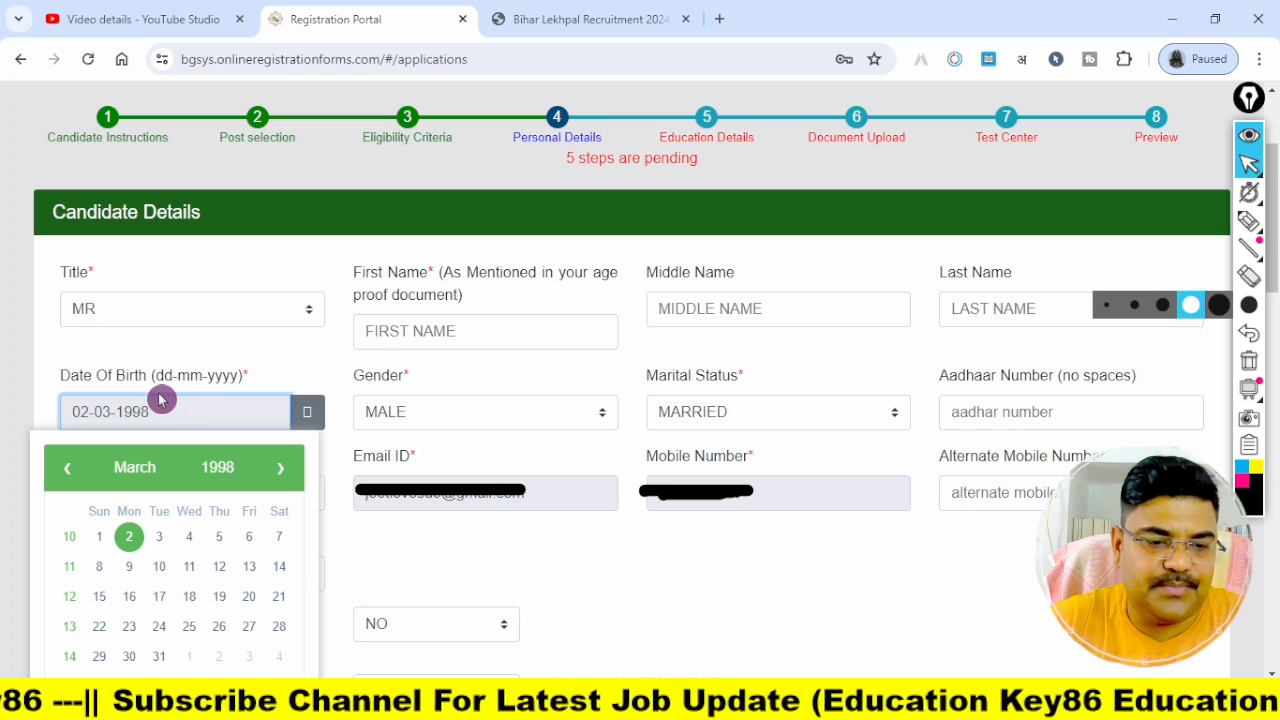
pyautogui.click(129, 537)
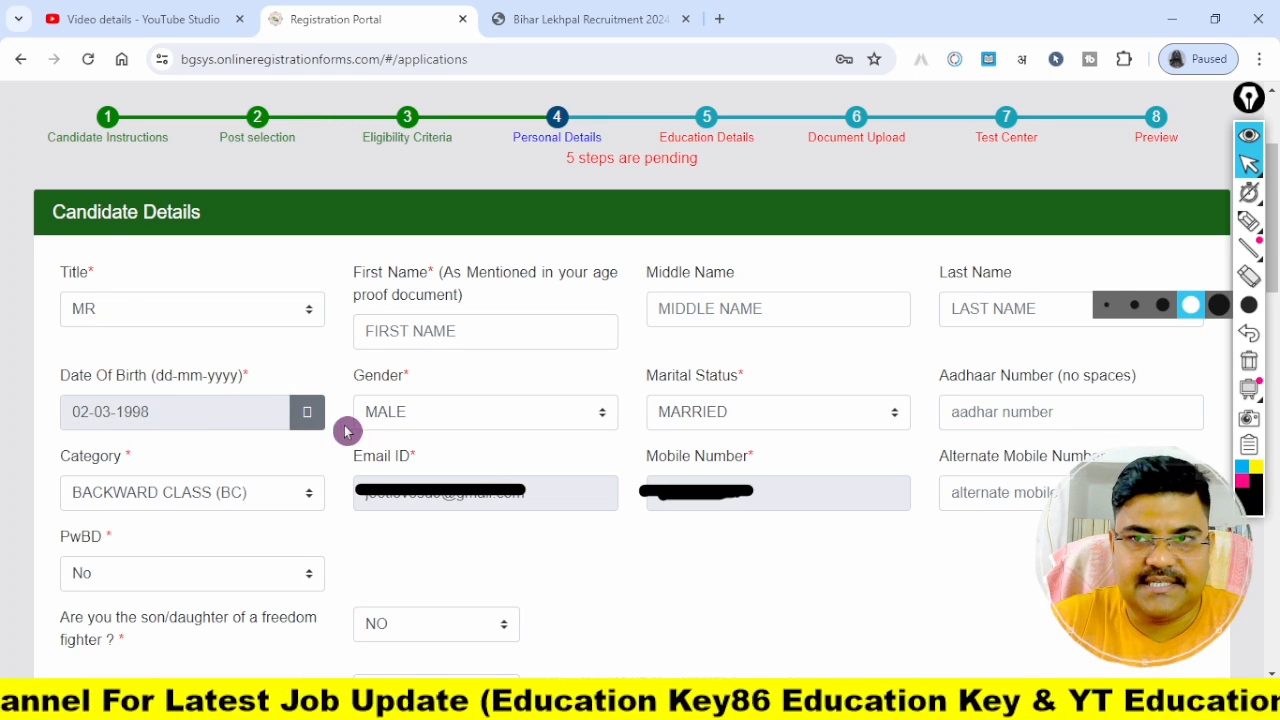
pyautogui.moveTo(25, 358)
pyautogui.mouseDown()
pyautogui.moveTo(204, 424)
pyautogui.moveTo(350, 455)
pyautogui.moveTo(329, 450)
pyautogui.mouseUp()
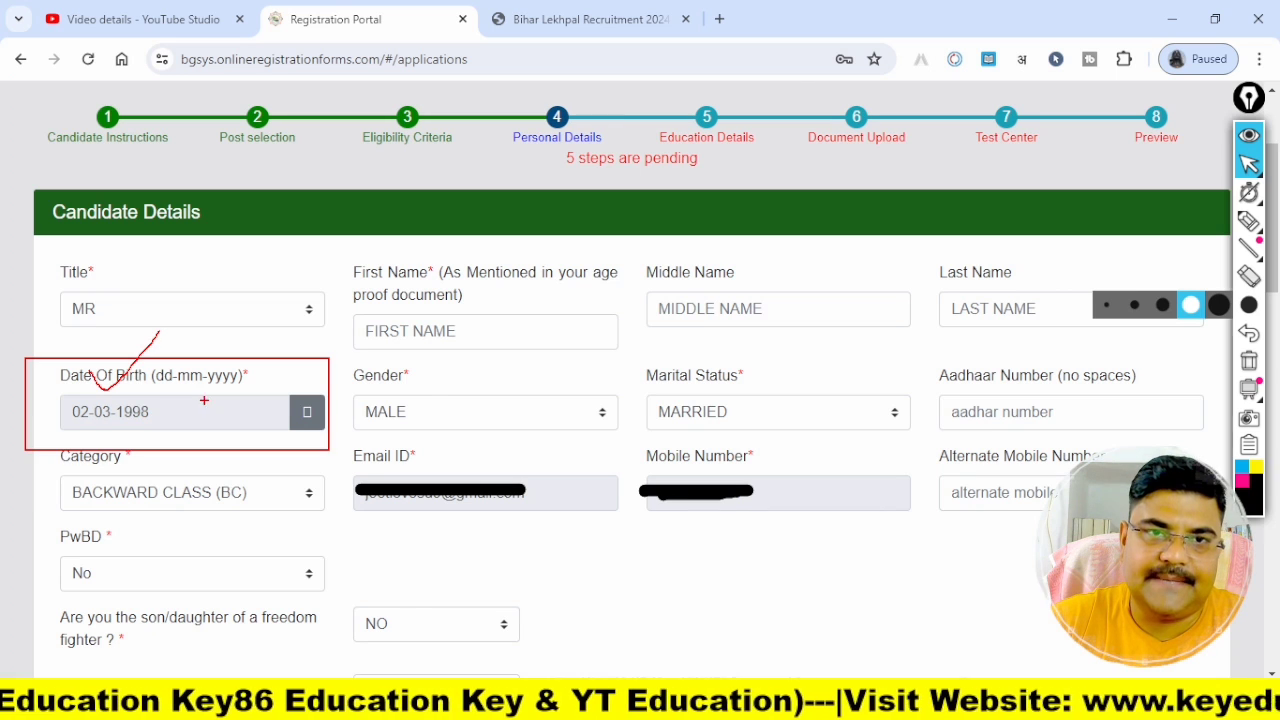
# Step: Set the gender to FEMALE and the marital status to MARRIED
pyautogui.click(386, 410)
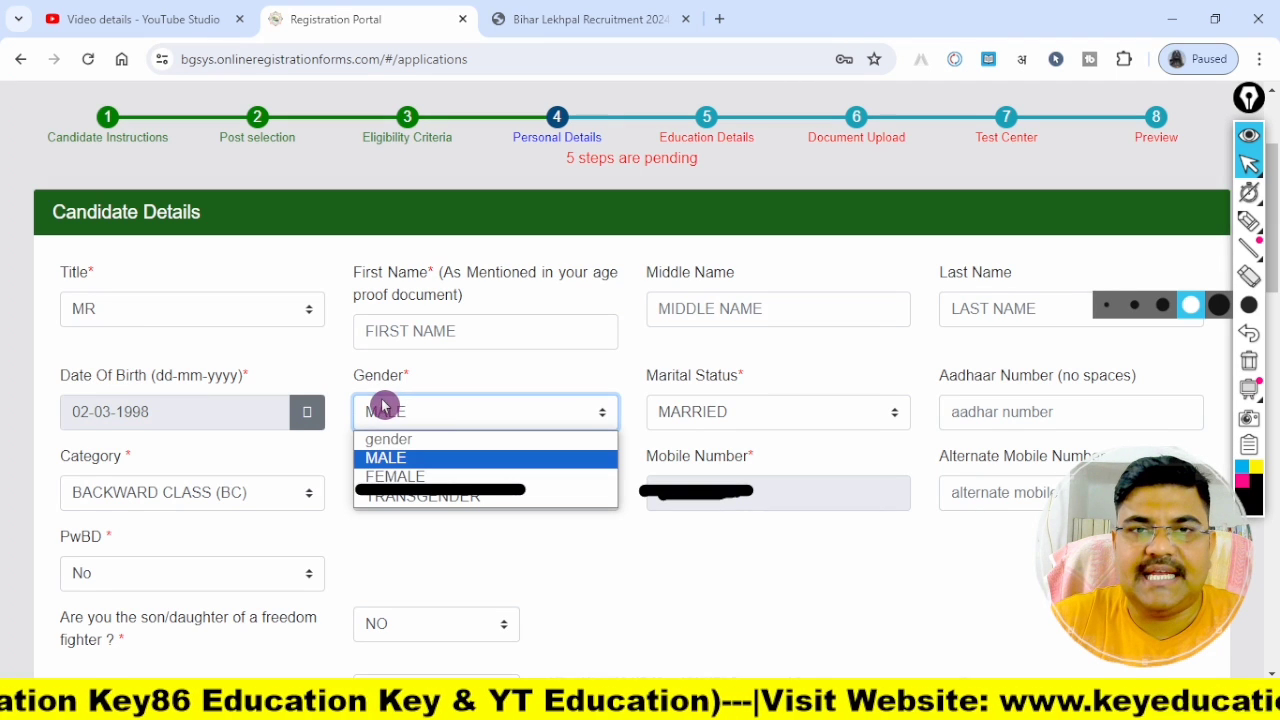
pyautogui.click(418, 476)
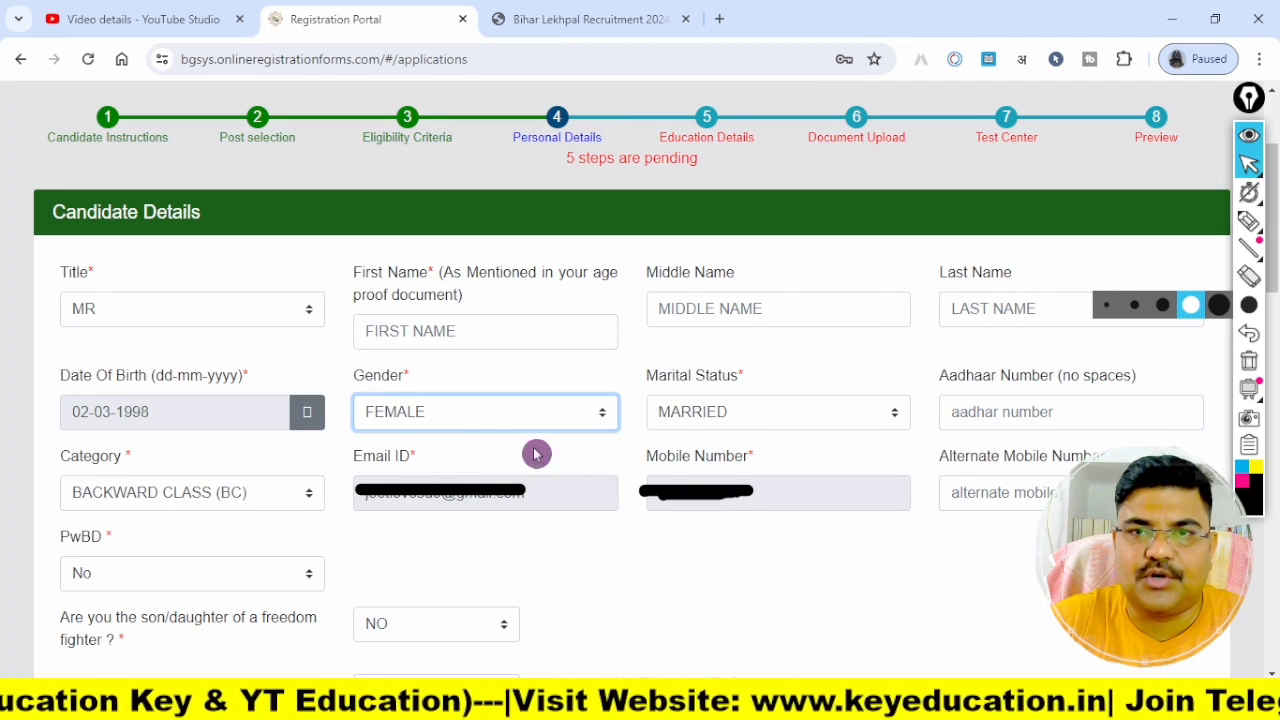
pyautogui.click(742, 419)
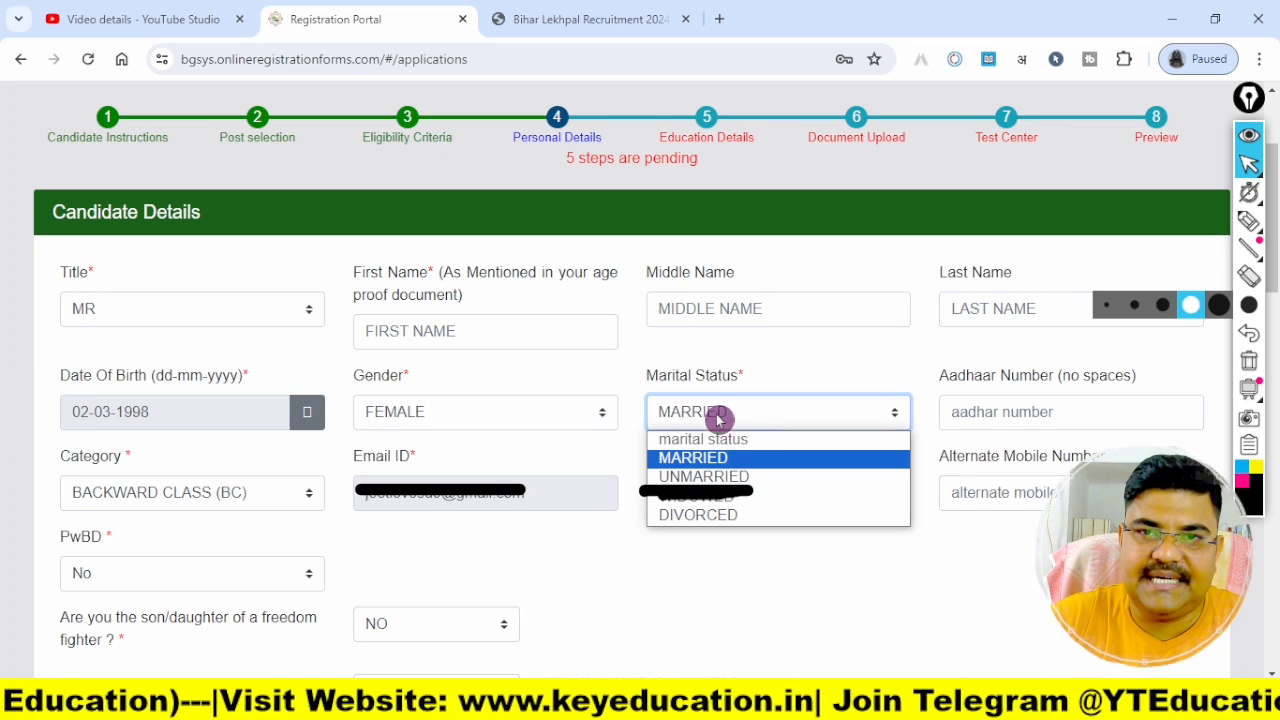
pyautogui.click(783, 463)
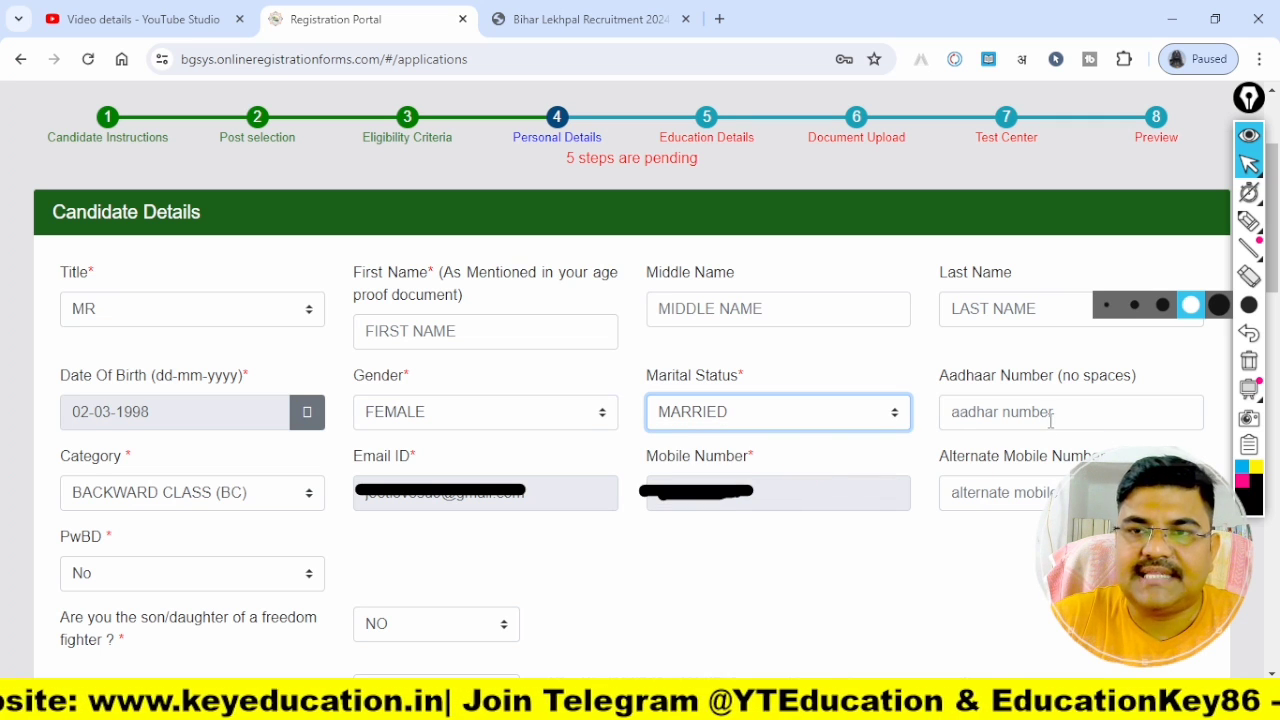
# Step: Mark the Aadhaar Number field and the Document Upload stage in red and clear the markings
pyautogui.moveTo(930, 389); pyautogui.dragTo(1178, 437)
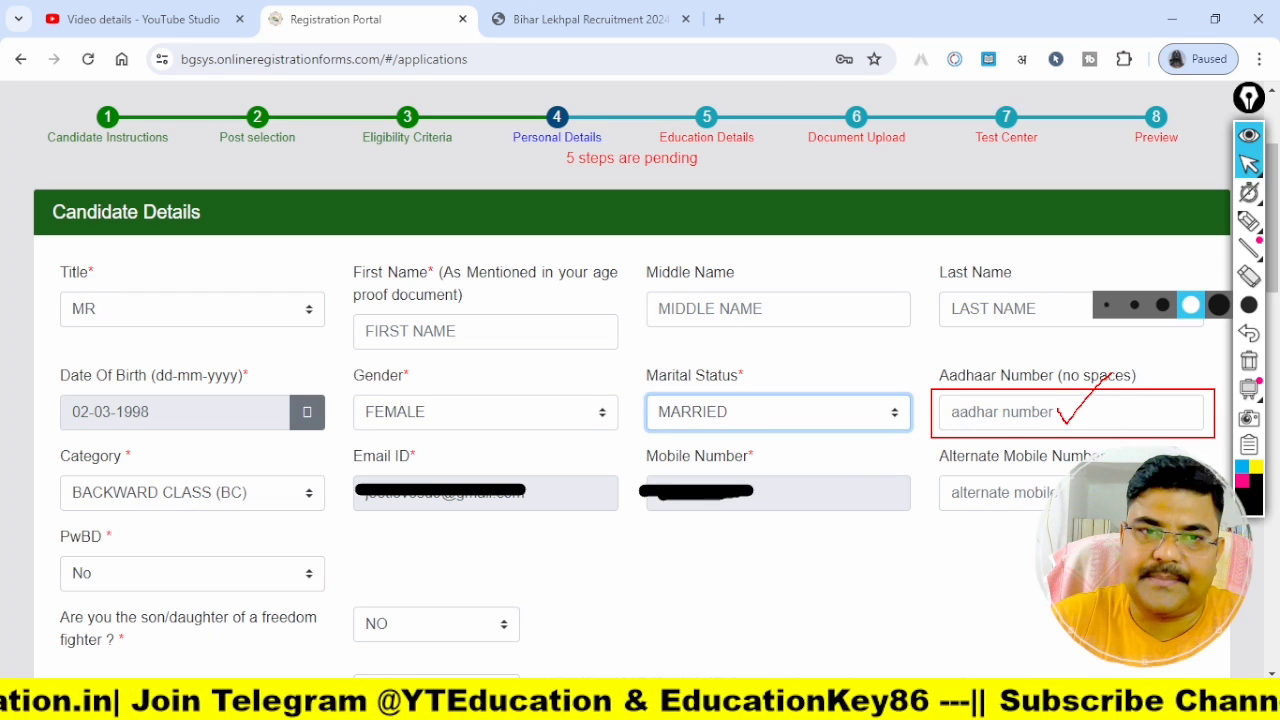
pyautogui.moveTo(808, 94); pyautogui.dragTo(896, 197)
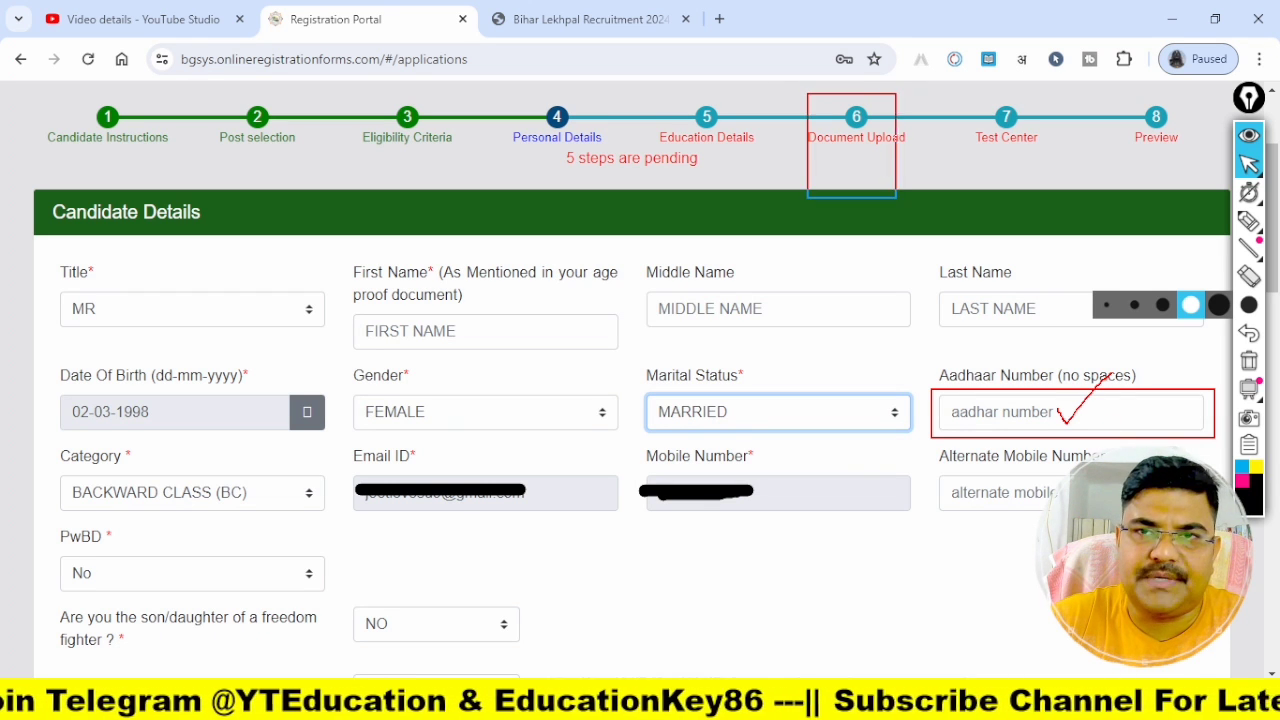
pyautogui.press('Escape')
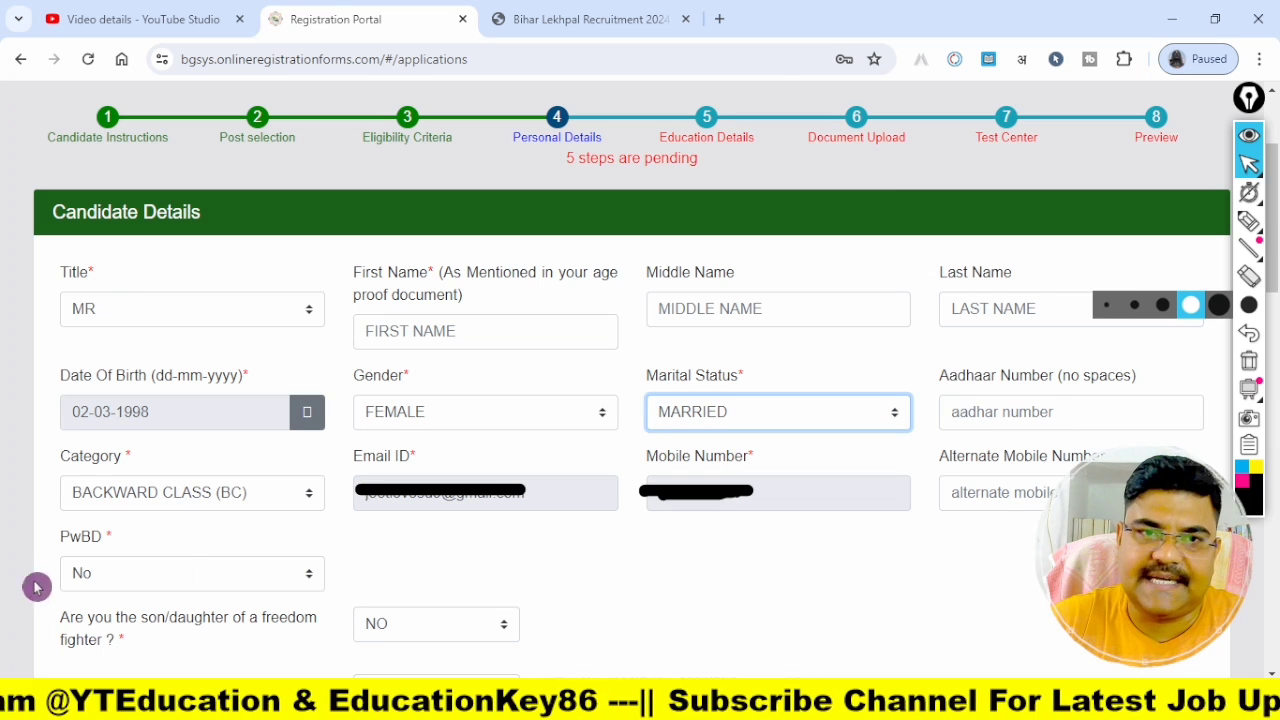
# Step: Mark the Category field in red, clear the marking, and view the available categories without changing the selection
pyautogui.moveTo(36, 456); pyautogui.dragTo(344, 529)
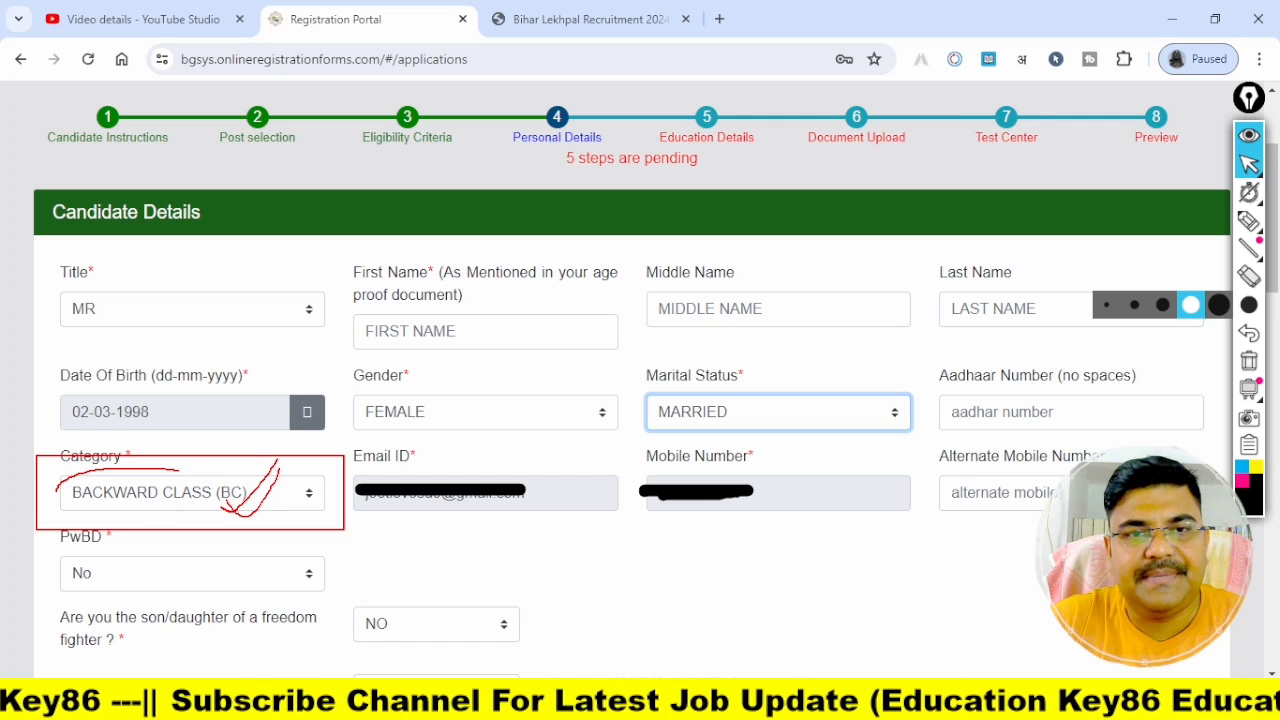
pyautogui.press('Escape')
pyautogui.click(309, 505)
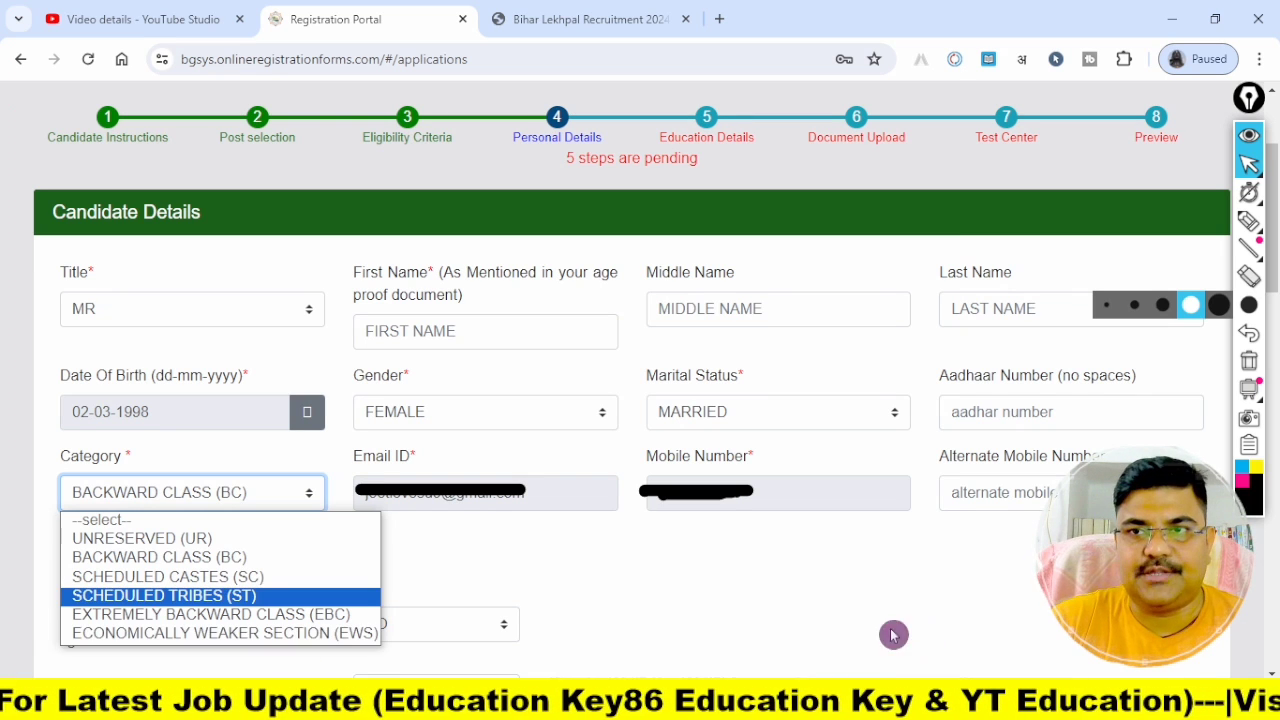
pyautogui.click(1240, 318)
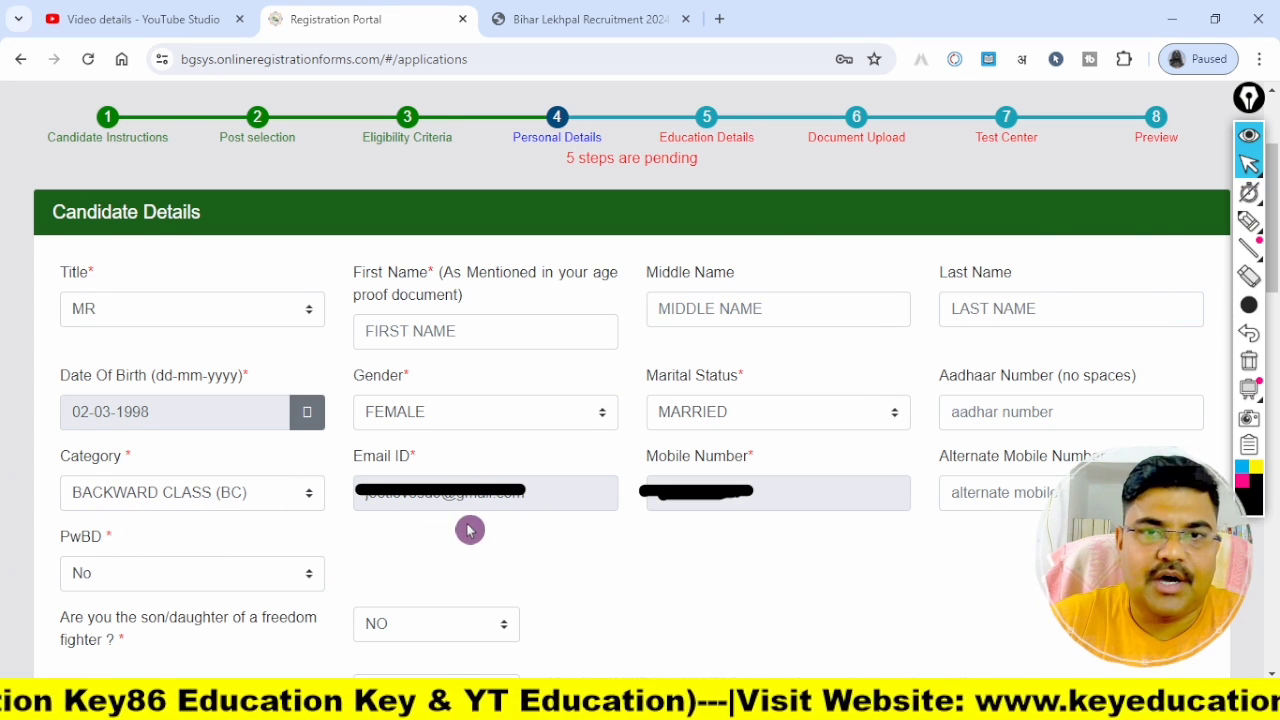
# Step: Mark the Email ID, Mobile Number and PwBD fields in red, clear the markings, and view the PwBD options
pyautogui.moveTo(323, 441); pyautogui.dragTo(624, 527)
pyautogui.moveTo(632, 442)
pyautogui.mouseDown()
pyautogui.moveTo(754, 520)
pyautogui.moveTo(926, 530)
pyautogui.mouseUp()
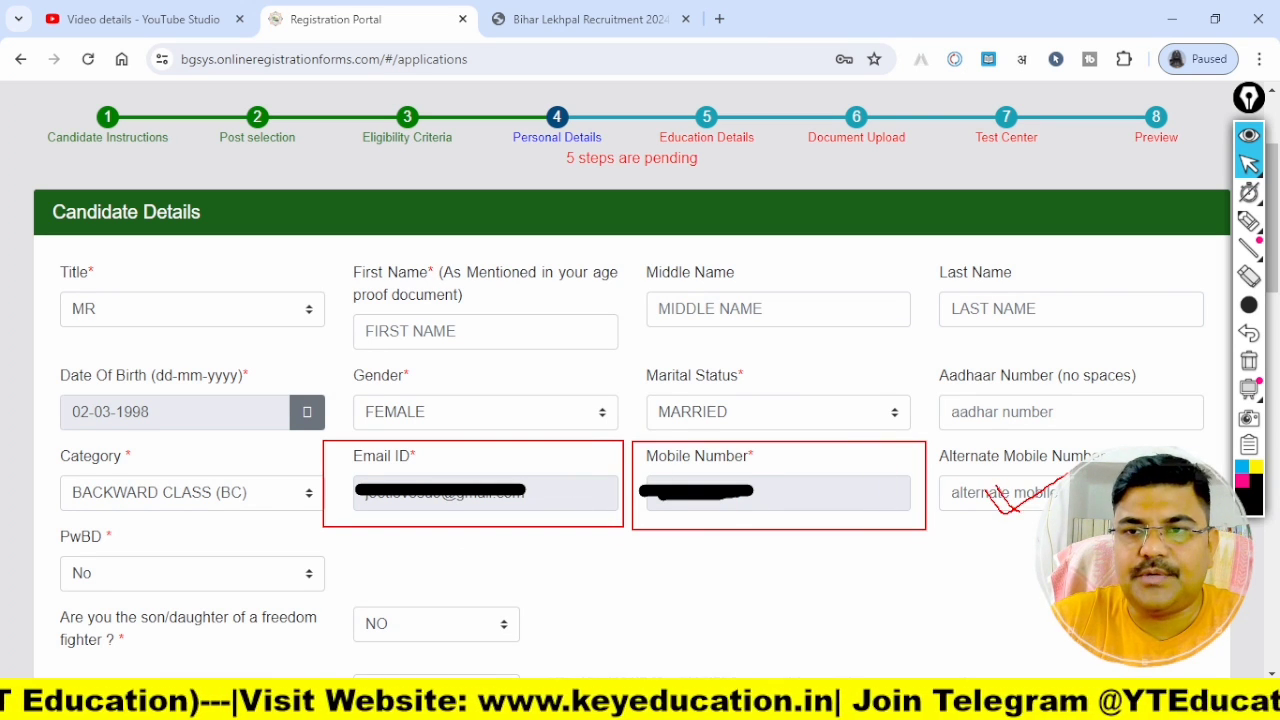
pyautogui.moveTo(81, 553)
pyautogui.mouseDown()
pyautogui.moveTo(394, 600)
pyautogui.moveTo(357, 600)
pyautogui.mouseUp()
pyautogui.click(303, 583)
pyautogui.click(304, 580)
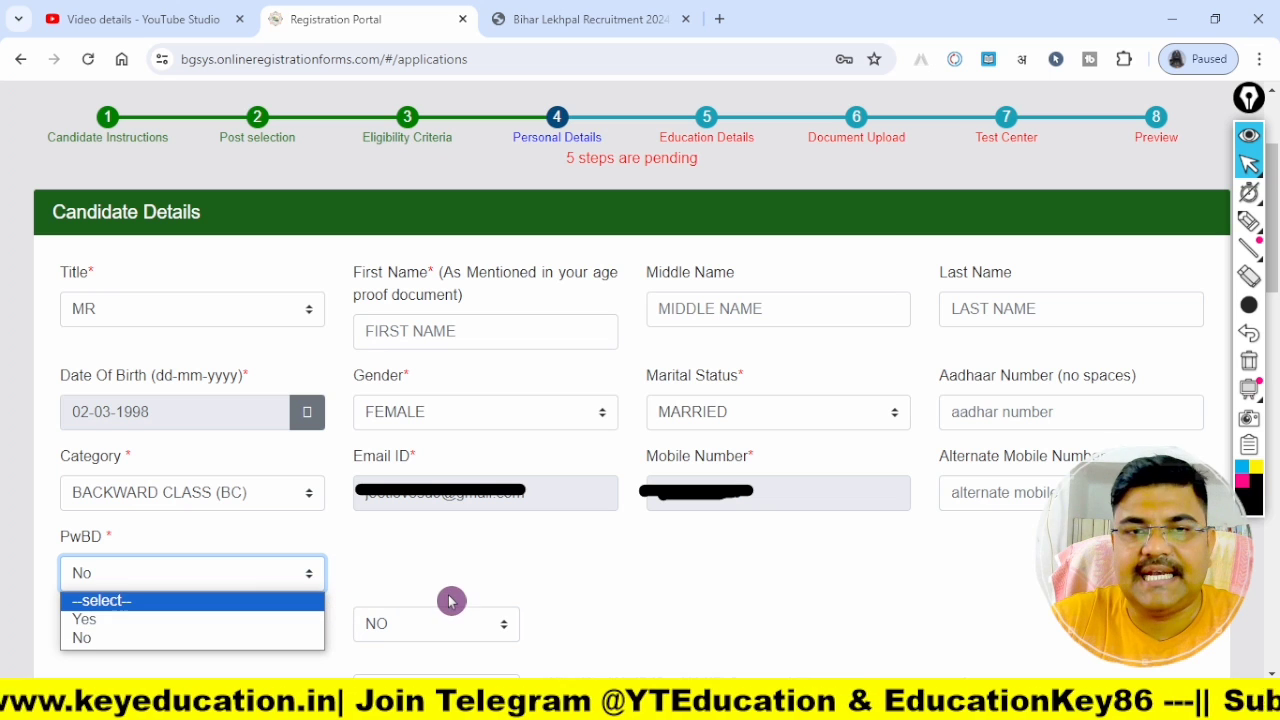
pyautogui.click(519, 589)
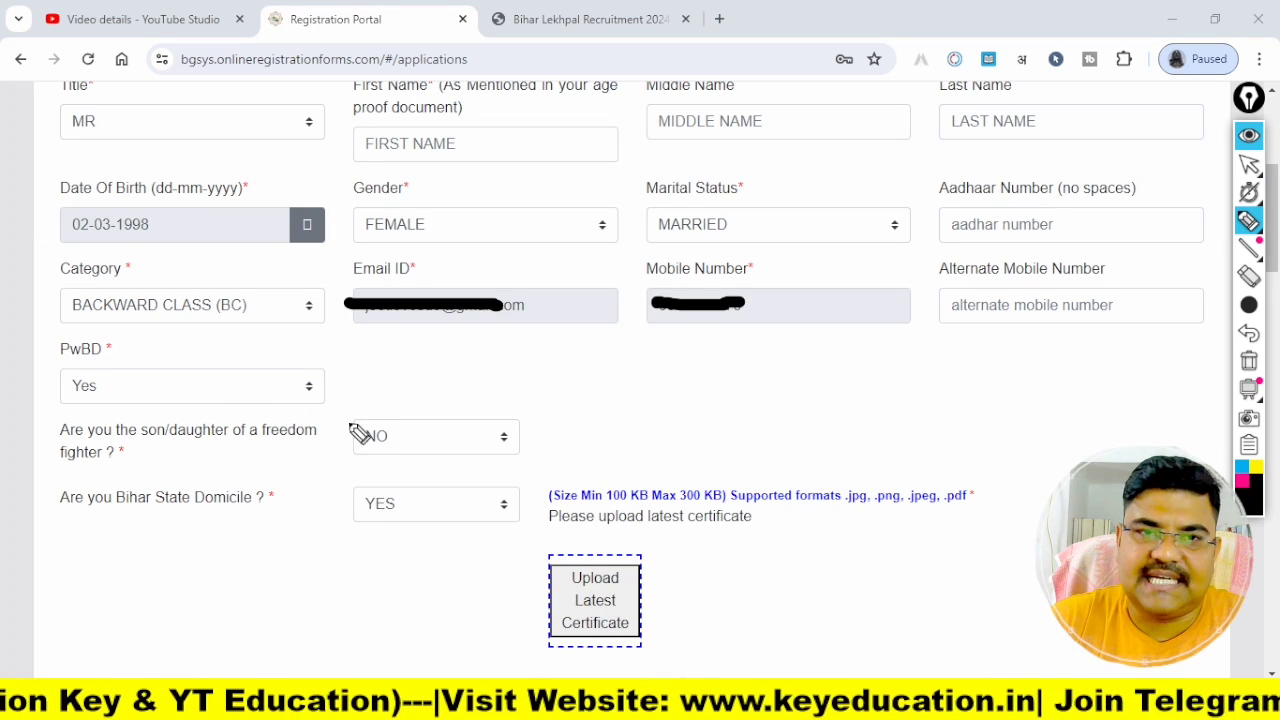
# Step: Tick the PwBD and freedom fighter questions in black and circle the freedom fighter answer NO
pyautogui.moveTo(352, 393); pyautogui.dragTo(381, 368)
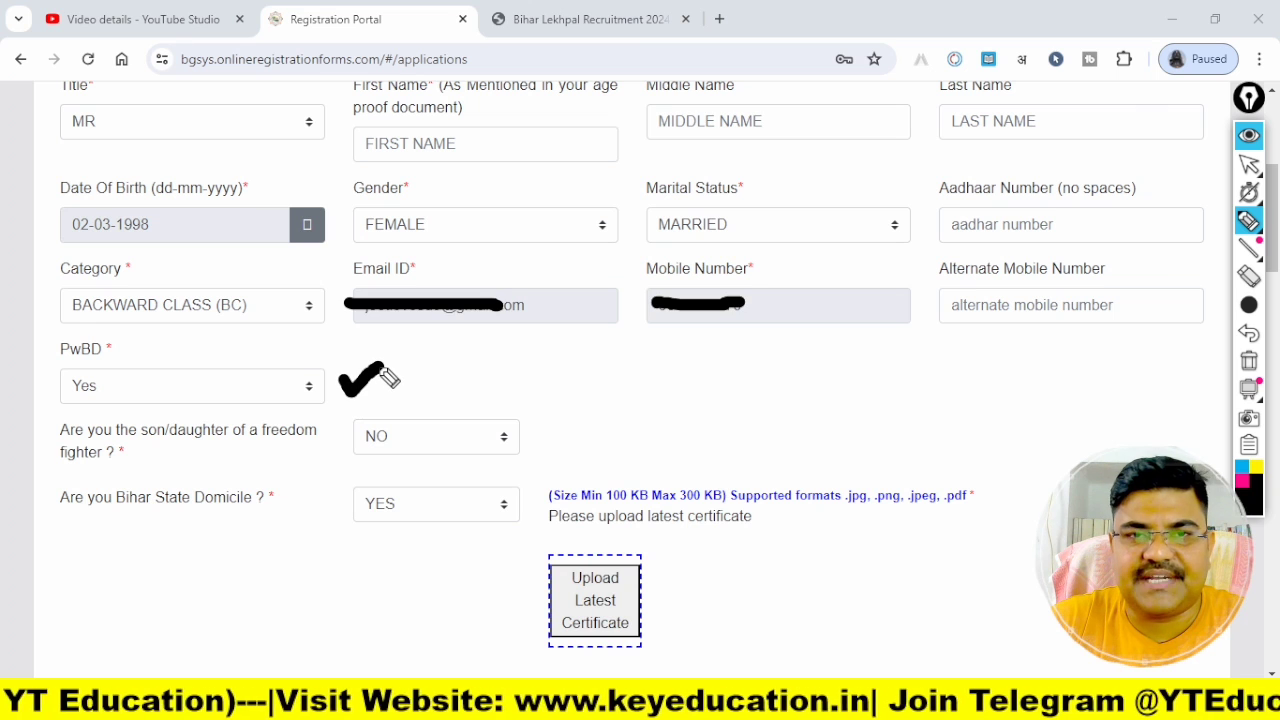
pyautogui.moveTo(236, 455)
pyautogui.mouseDown()
pyautogui.moveTo(245, 466)
pyautogui.moveTo(285, 443)
pyautogui.mouseUp()
pyautogui.moveTo(394, 431)
pyautogui.mouseDown()
pyautogui.moveTo(531, 442)
pyautogui.moveTo(608, 395)
pyautogui.mouseUp()
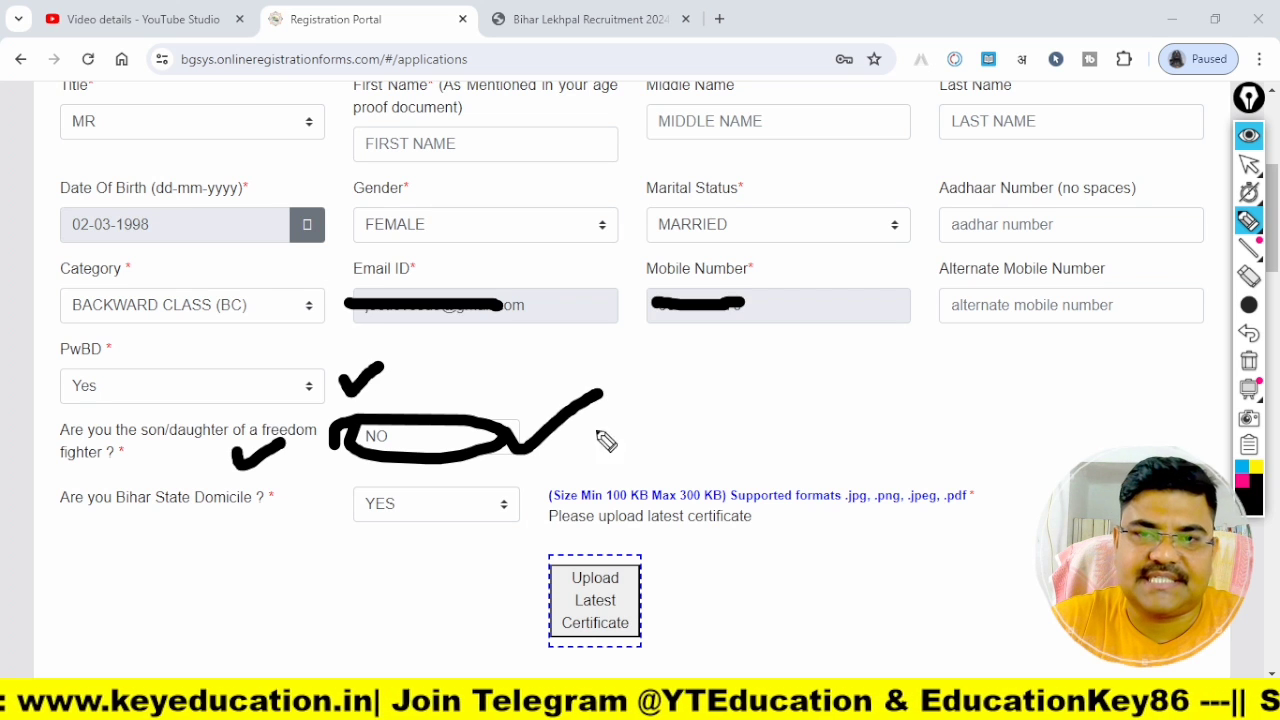
# Step: Mark the Bihar State Domicile question, its YES answer and the latest certificate upload requirements in black
pyautogui.moveTo(195, 536); pyautogui.dragTo(290, 508)
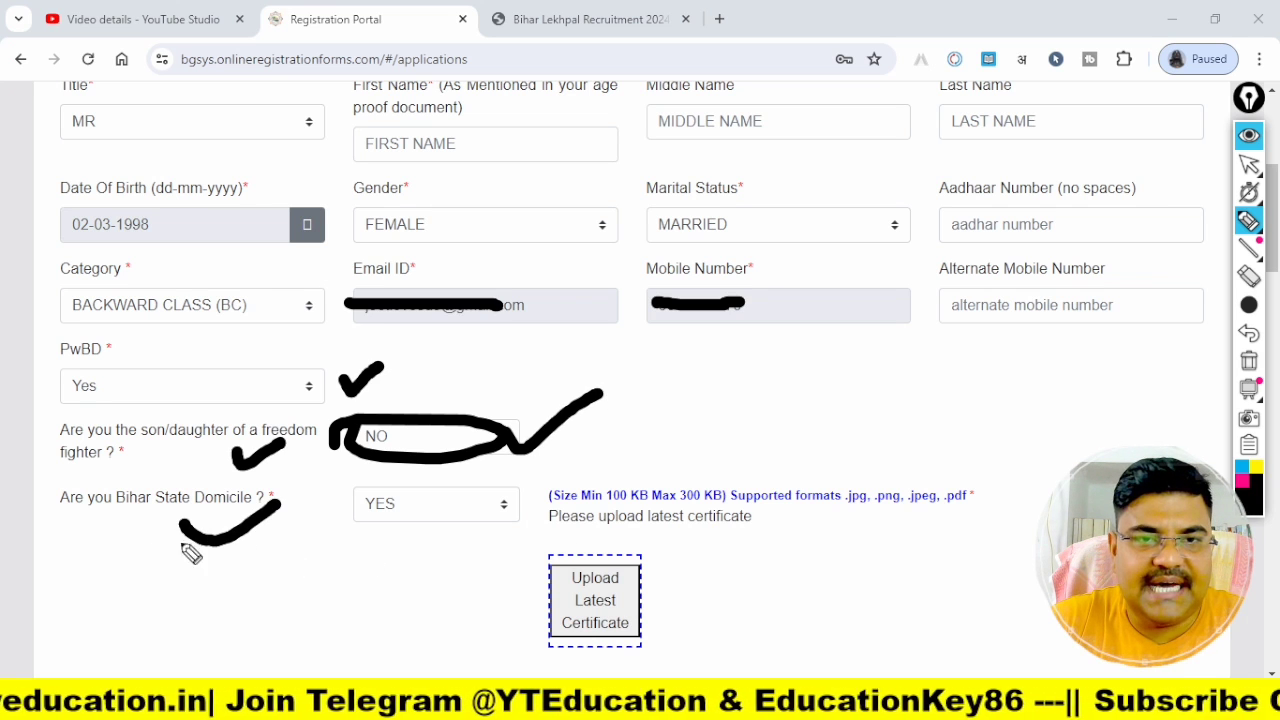
pyautogui.moveTo(150, 540); pyautogui.dragTo(305, 522)
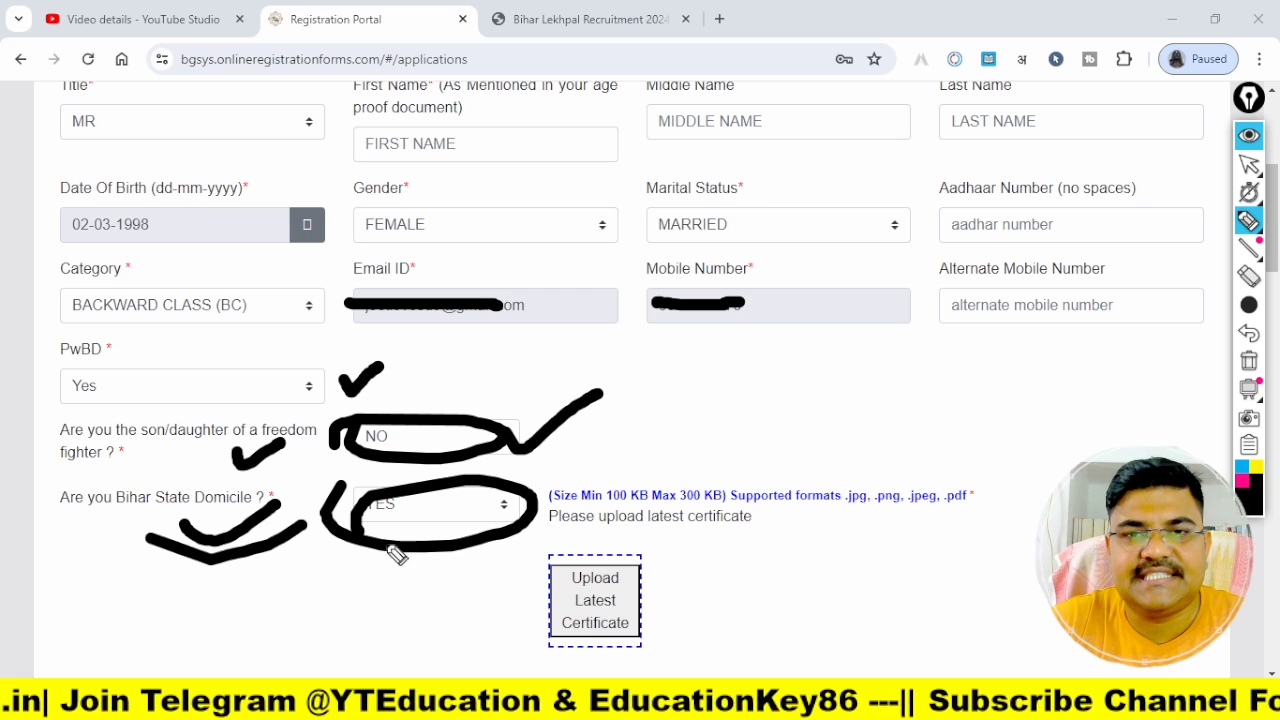
pyautogui.moveTo(390, 549); pyautogui.dragTo(500, 480)
pyautogui.moveTo(610, 462); pyautogui.dragTo(820, 553)
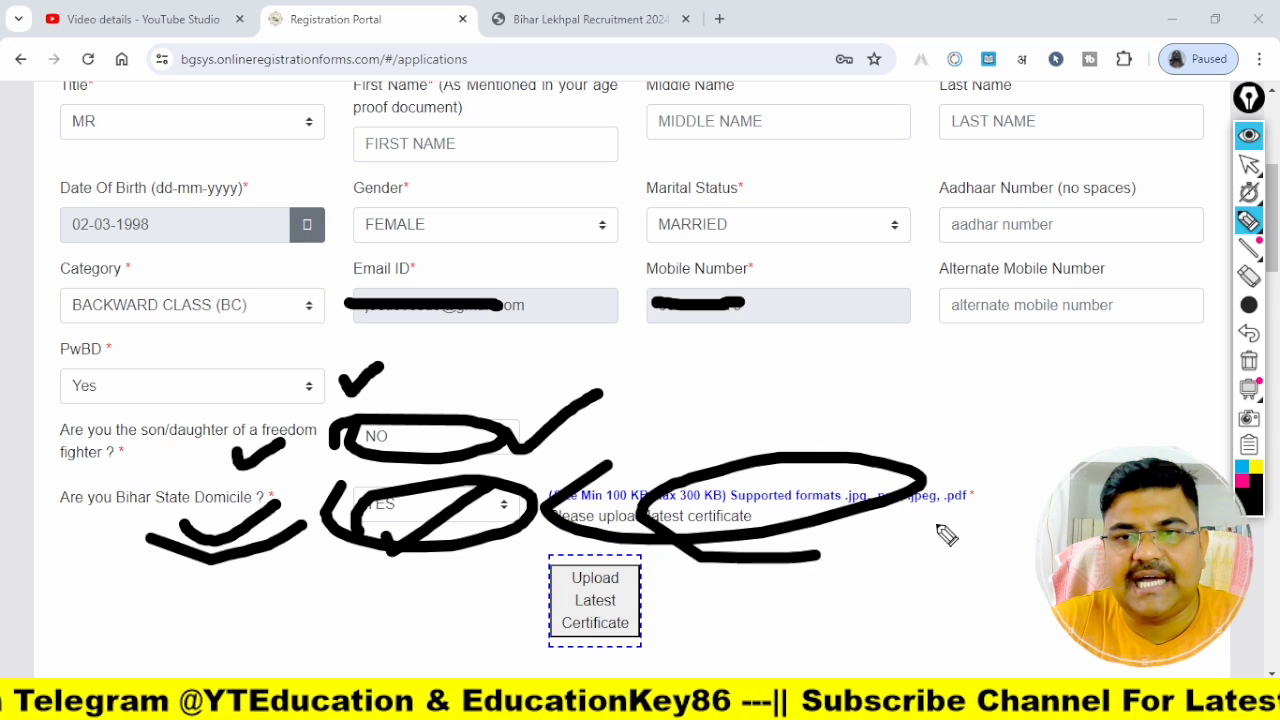
pyautogui.click(852, 556)
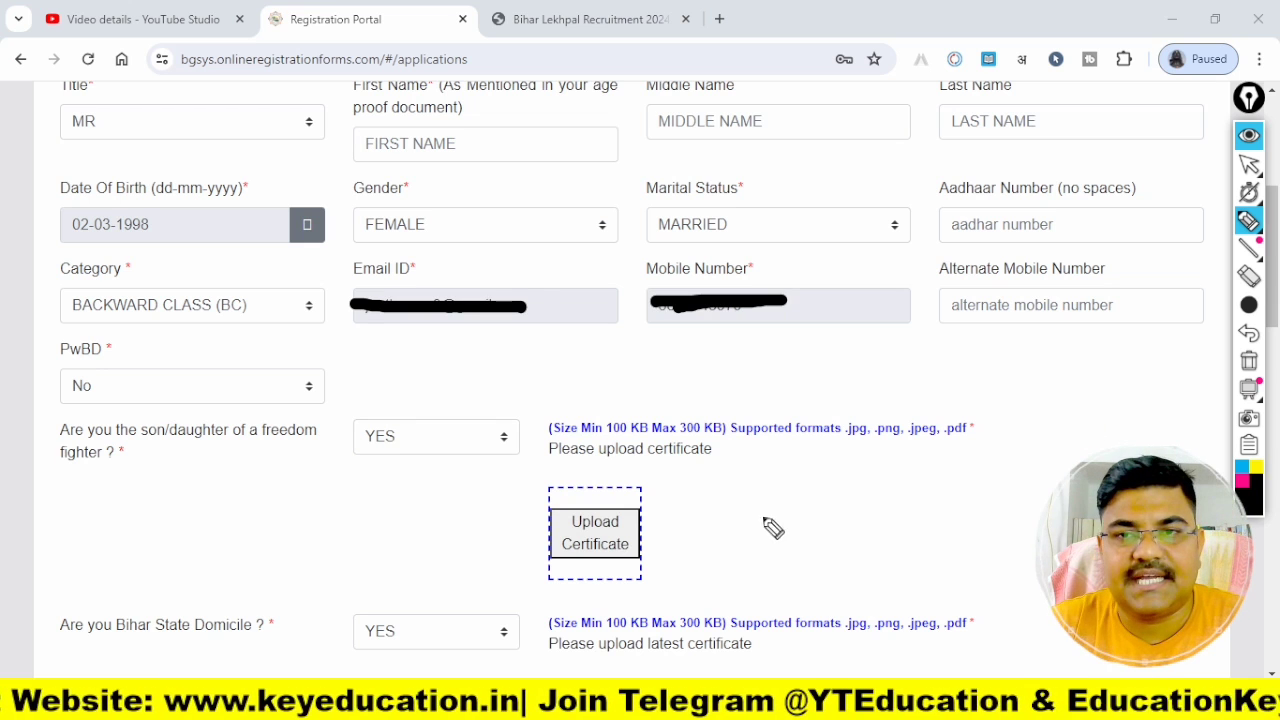
# Step: Circle the 300 KB limit and mark the supported formats, certificate upload, freedom fighter question and Bihar State Domicile question in black
pyautogui.moveTo(700, 398)
pyautogui.mouseDown()
pyautogui.moveTo(672, 440)
pyautogui.moveTo(730, 440)
pyautogui.moveTo(703, 398)
pyautogui.mouseUp()
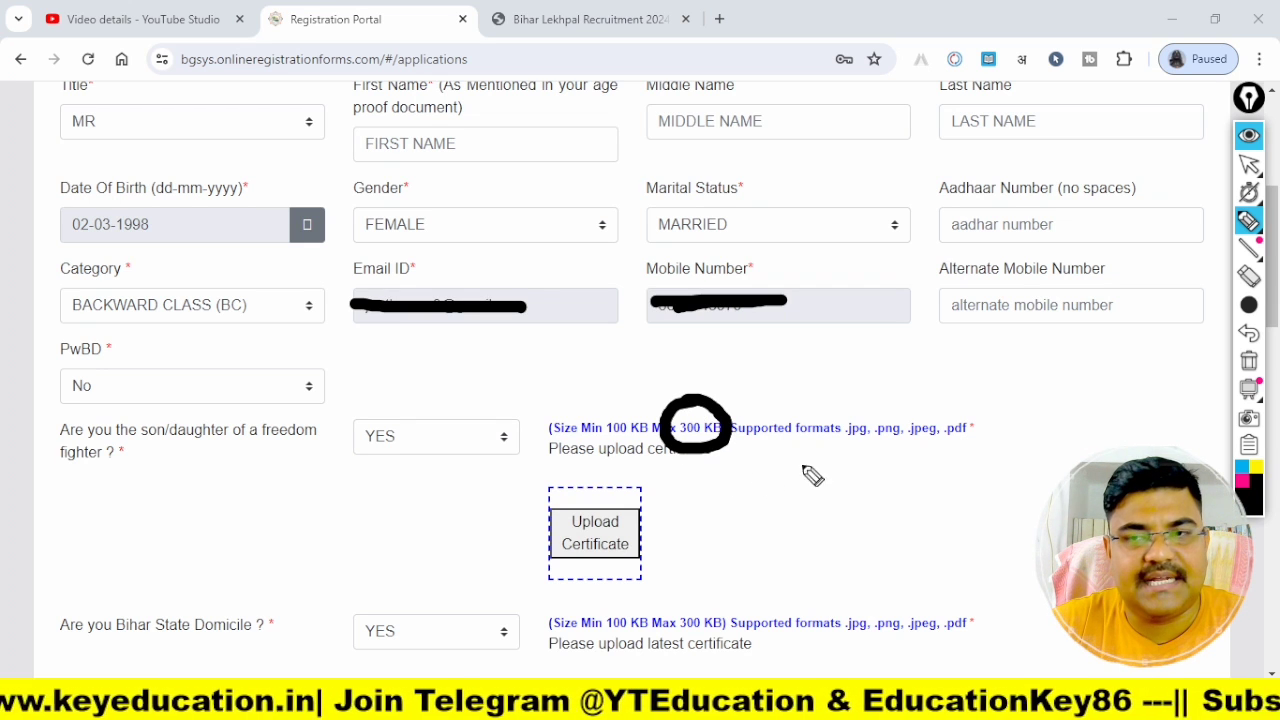
pyautogui.moveTo(866, 462); pyautogui.dragTo(908, 452)
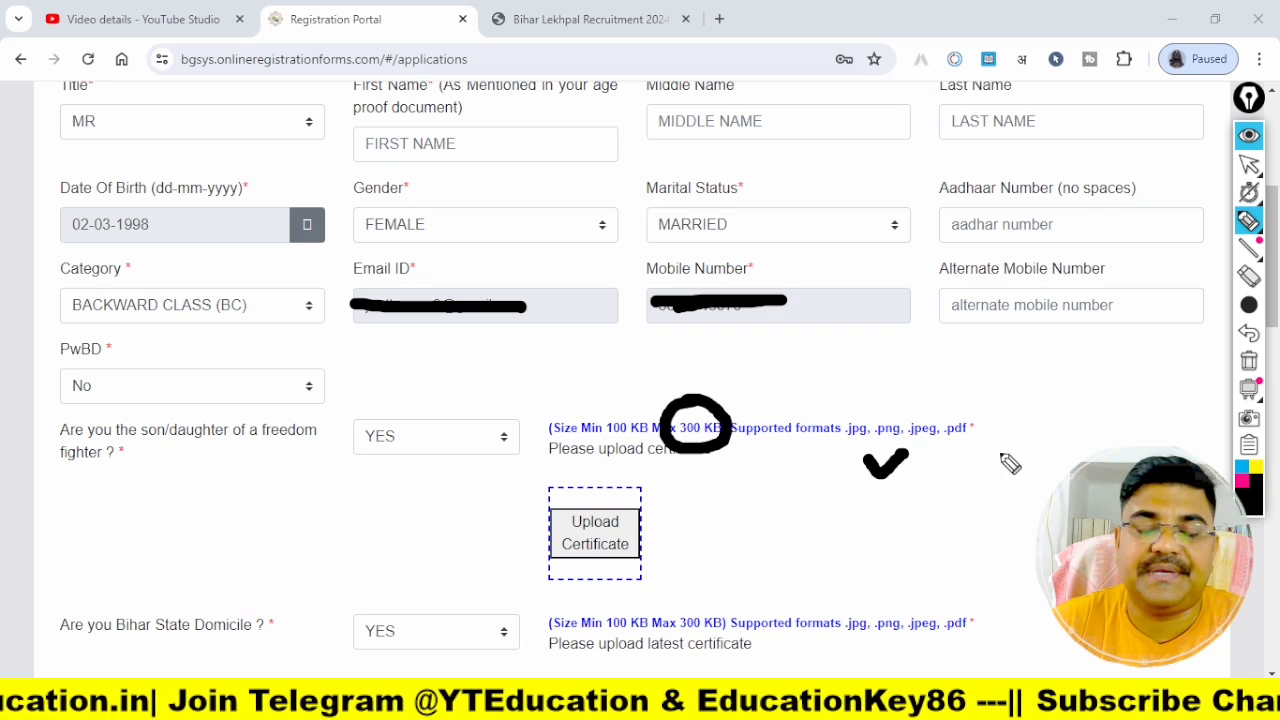
pyautogui.moveTo(620, 485)
pyautogui.mouseDown()
pyautogui.moveTo(592, 484)
pyautogui.moveTo(530, 540)
pyautogui.mouseUp()
pyautogui.moveTo(192, 457); pyautogui.dragTo(320, 433)
pyautogui.moveTo(180, 636)
pyautogui.mouseDown()
pyautogui.moveTo(190, 656)
pyautogui.moveTo(290, 602)
pyautogui.mouseUp()
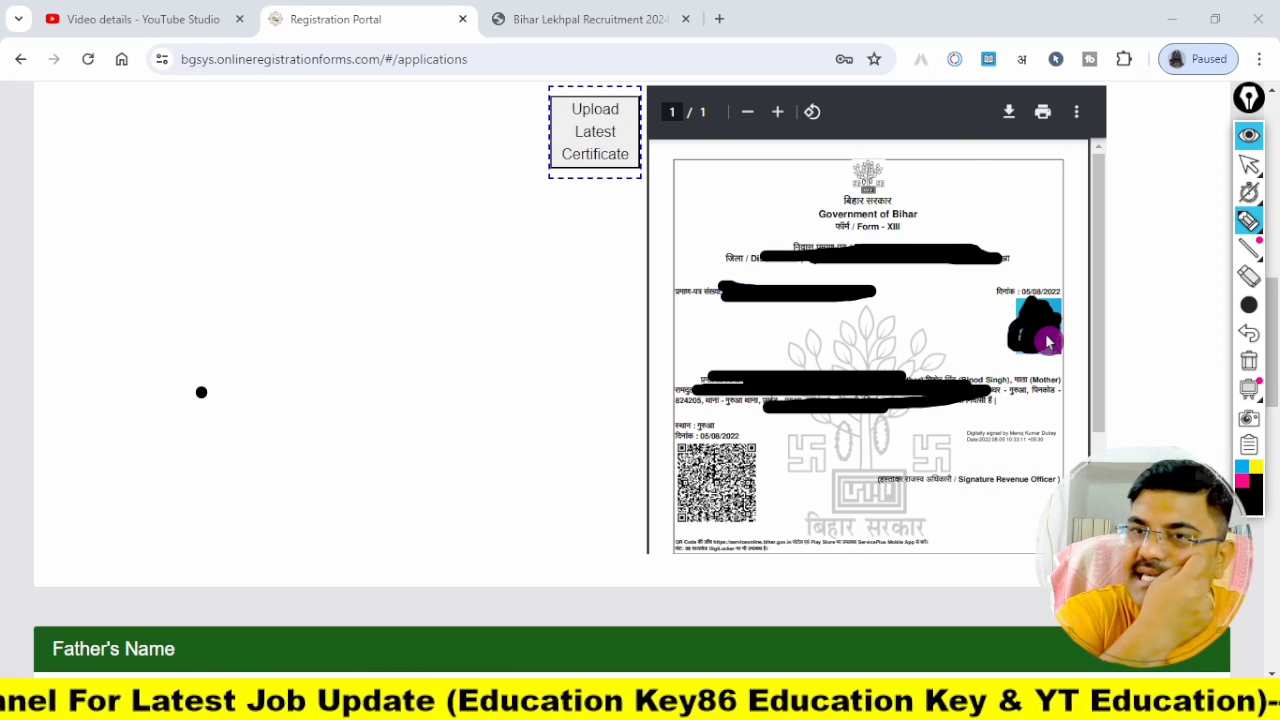
# Step: Scribble over the QR code on the uploaded domicile certificate and draw black ticks on and beside the certificate
pyautogui.moveTo(692, 472); pyautogui.dragTo(752, 455)
pyautogui.moveTo(830, 398); pyautogui.dragTo(1020, 395)
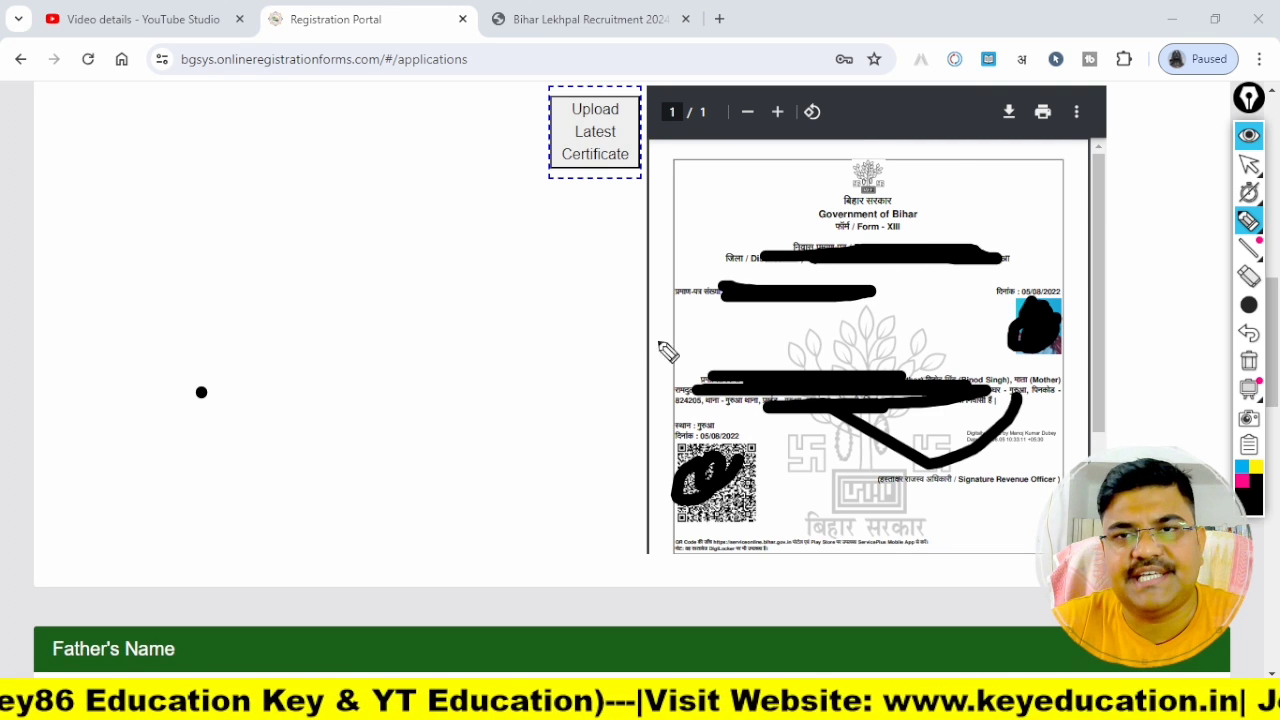
pyautogui.moveTo(541, 290); pyautogui.dragTo(643, 262)
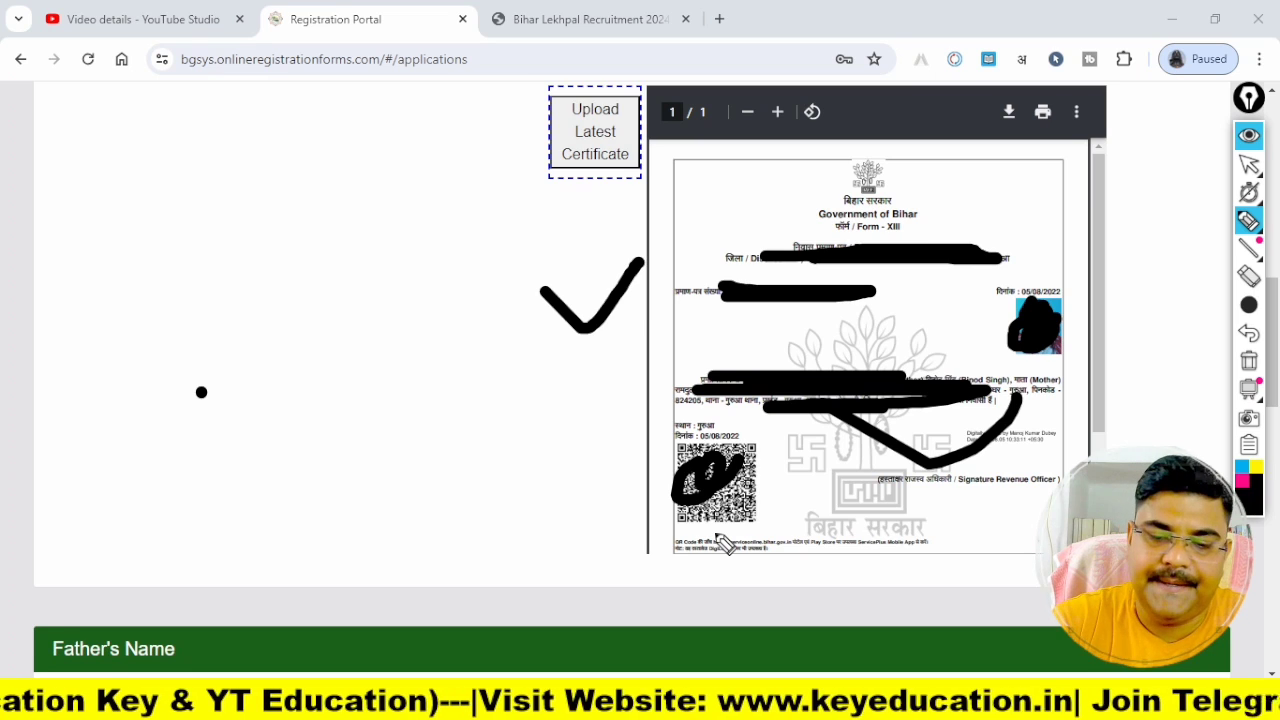
# Step: Set the father's title to MR, mark his First, Middle and Last Name fields in red, and clear the markings
pyautogui.scroll(-5, 258, 548)
pyautogui.click(68, 250)
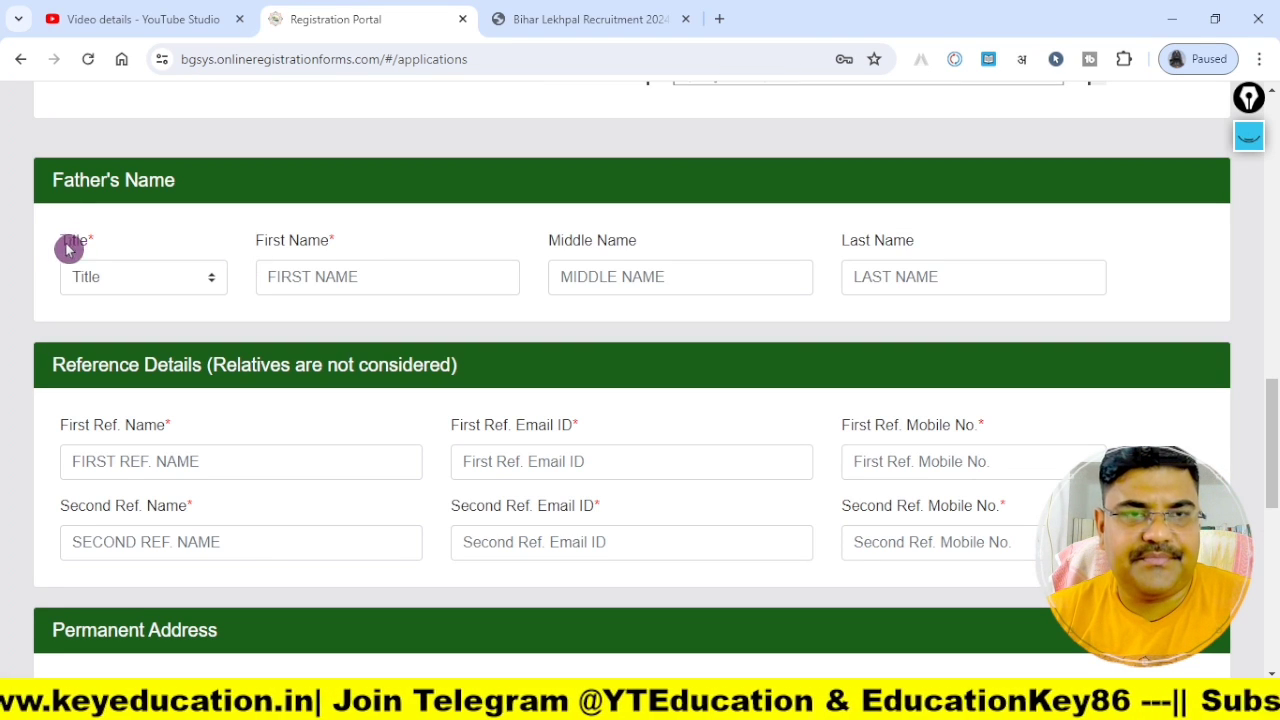
pyautogui.moveTo(40, 223); pyautogui.dragTo(218, 308)
pyautogui.click(206, 281)
pyautogui.click(171, 323)
pyautogui.moveTo(250, 245); pyautogui.dragTo(532, 299)
pyautogui.moveTo(540, 228)
pyautogui.mouseDown()
pyautogui.moveTo(726, 302)
pyautogui.moveTo(804, 302)
pyautogui.mouseUp()
pyautogui.moveTo(840, 228)
pyautogui.mouseDown()
pyautogui.moveTo(1016, 302)
pyautogui.moveTo(1050, 302)
pyautogui.mouseUp()
pyautogui.press('Escape')
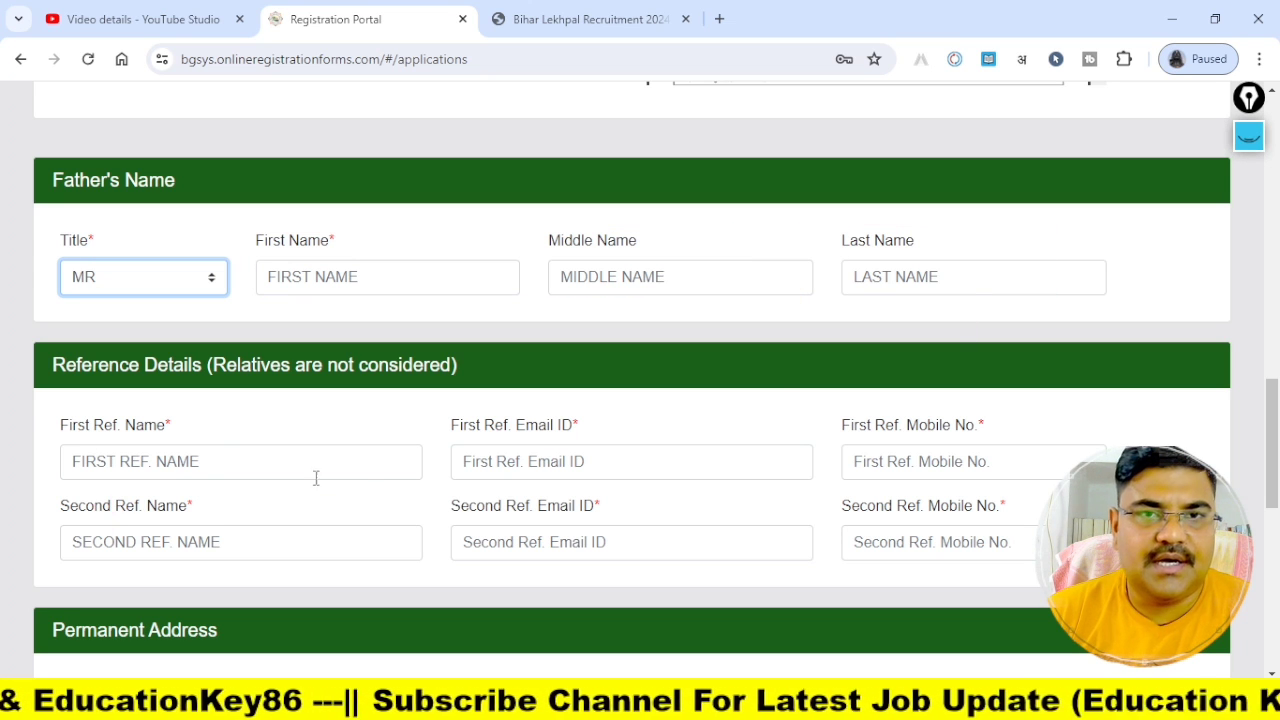
# Step: Mark the First and Second Ref. Name fields and the "Relatives are not considered" note in red, and clear the markings
pyautogui.moveTo(30, 407)
pyautogui.mouseDown()
pyautogui.moveTo(246, 480)
pyautogui.moveTo(415, 495)
pyautogui.mouseUp()
pyautogui.moveTo(15, 494); pyautogui.dragTo(436, 575)
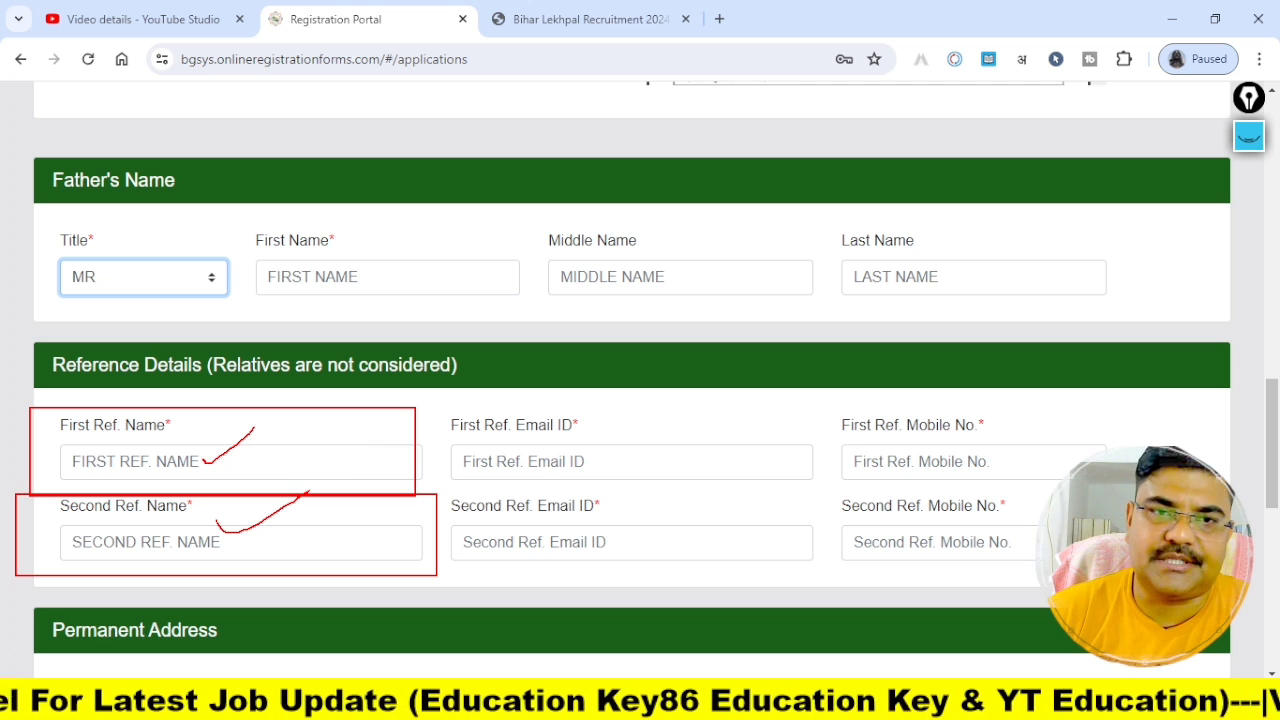
pyautogui.moveTo(238, 368); pyautogui.dragTo(450, 382)
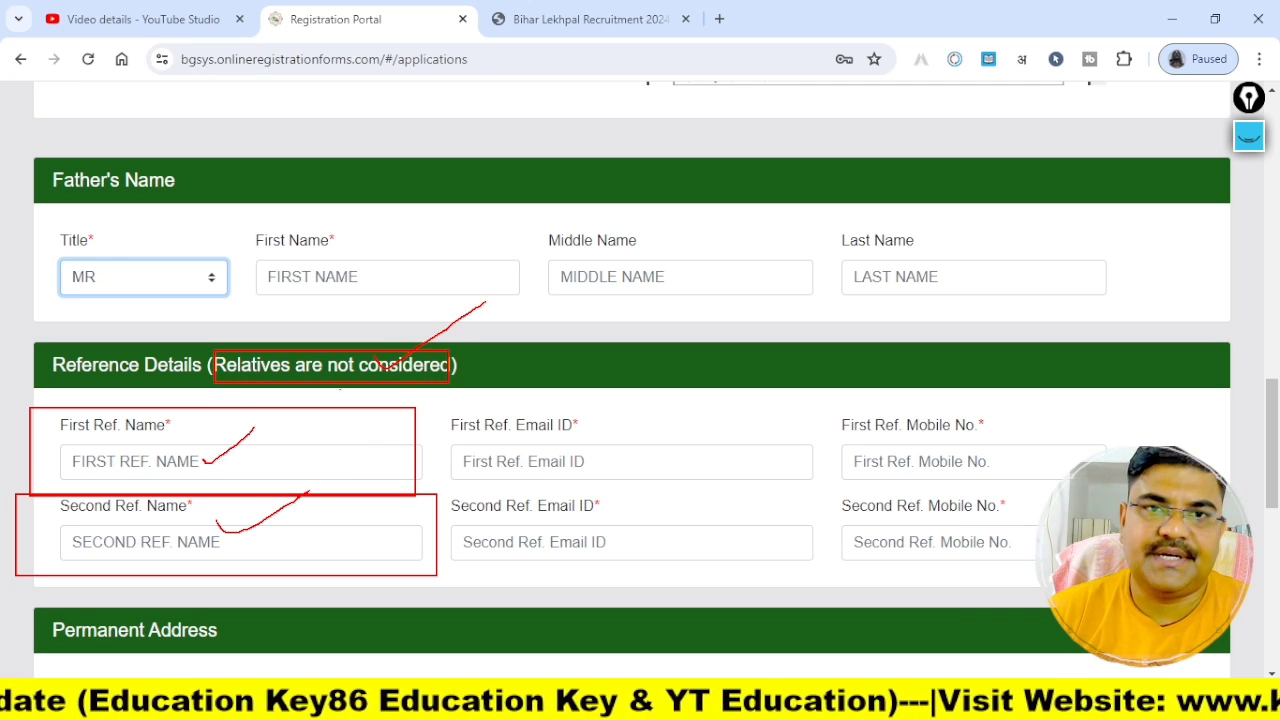
pyautogui.press('Escape')
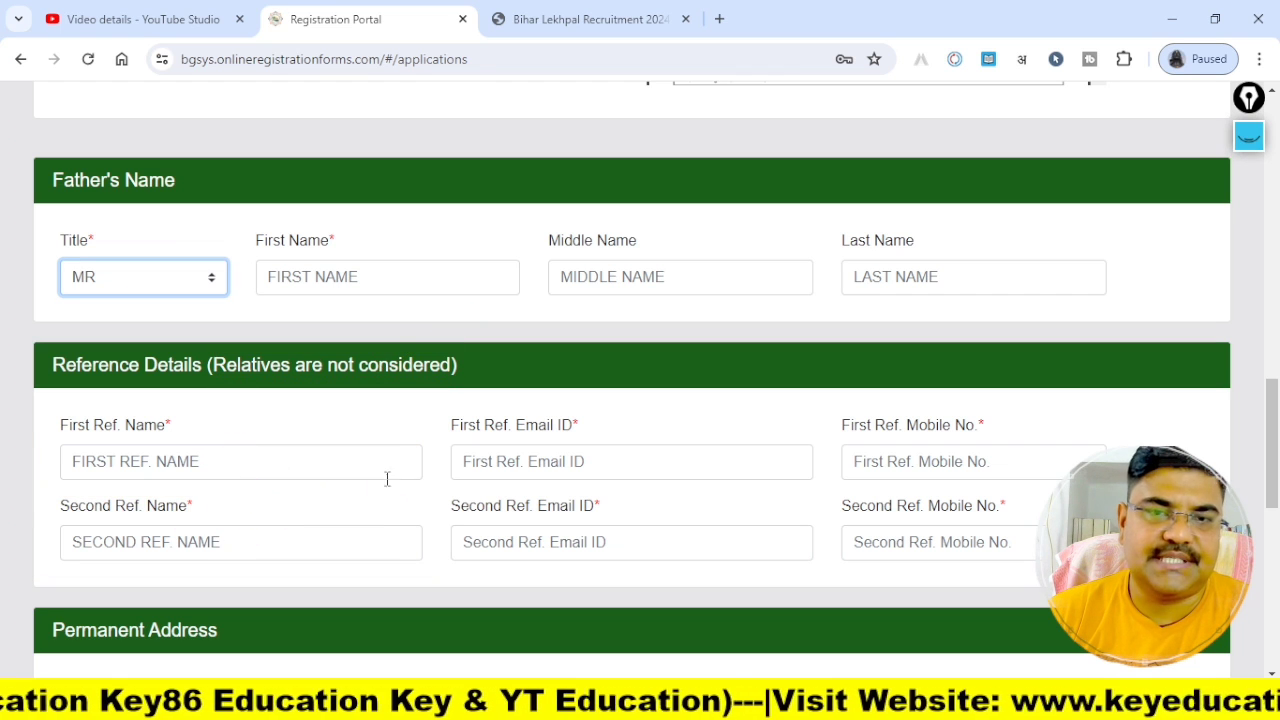
# Step: Mark both references' Email ID and Mobile No. fields and the Reference Details heading in red, and clear the markings
pyautogui.moveTo(450, 416); pyautogui.dragTo(823, 480)
pyautogui.moveTo(472, 499); pyautogui.dragTo(783, 559)
pyautogui.moveTo(814, 405)
pyautogui.mouseDown()
pyautogui.moveTo(943, 466)
pyautogui.moveTo(1041, 467)
pyautogui.mouseUp()
pyautogui.moveTo(804, 529); pyautogui.dragTo(1038, 558)
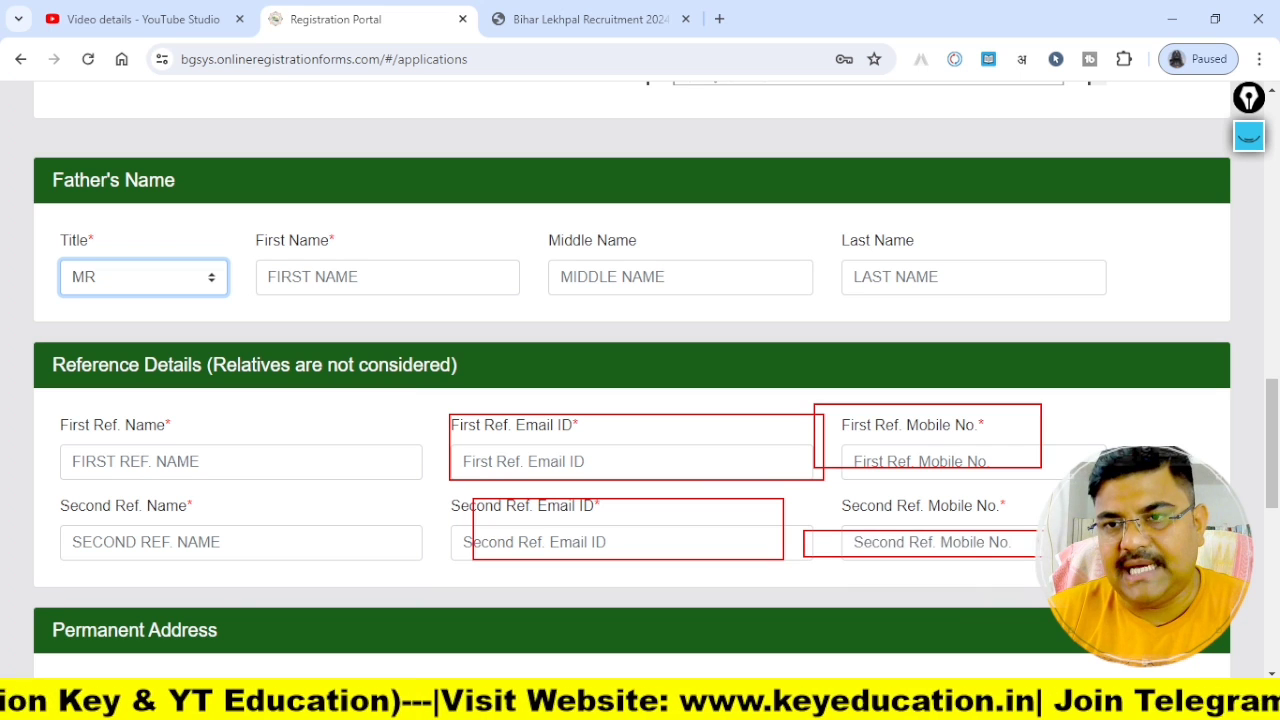
pyautogui.moveTo(17, 347); pyautogui.dragTo(597, 396)
pyautogui.moveTo(325, 400)
pyautogui.mouseDown()
pyautogui.moveTo(332, 416)
pyautogui.moveTo(475, 349)
pyautogui.mouseUp()
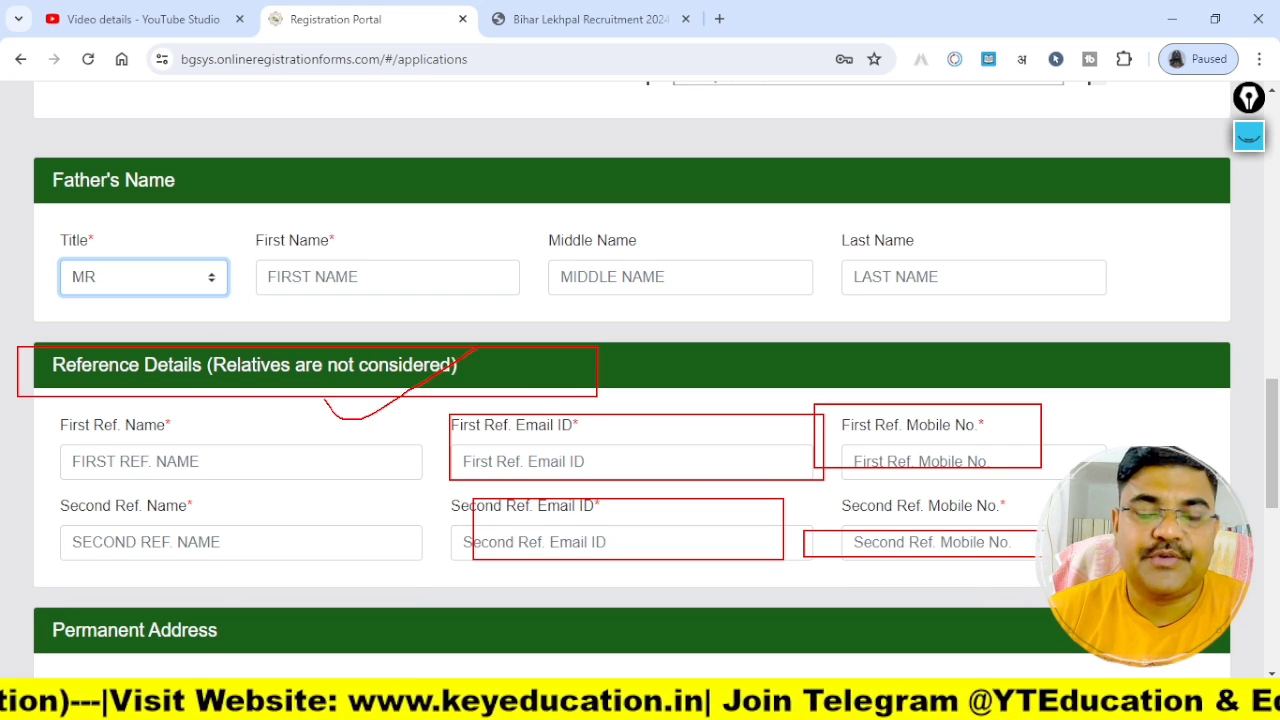
pyautogui.press('Escape')
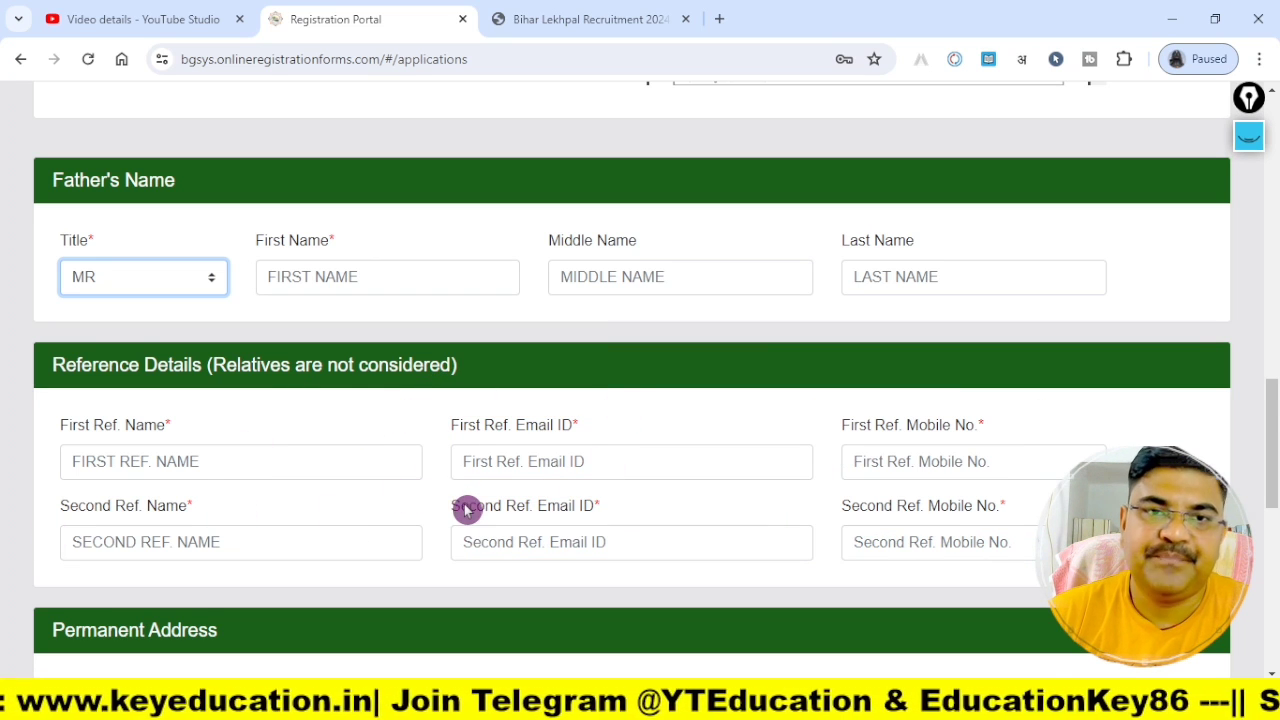
# Step: Untick the option that the communication address and permanent address are the same, and view the Communication Address fields
pyautogui.scroll(-4, 467, 510)
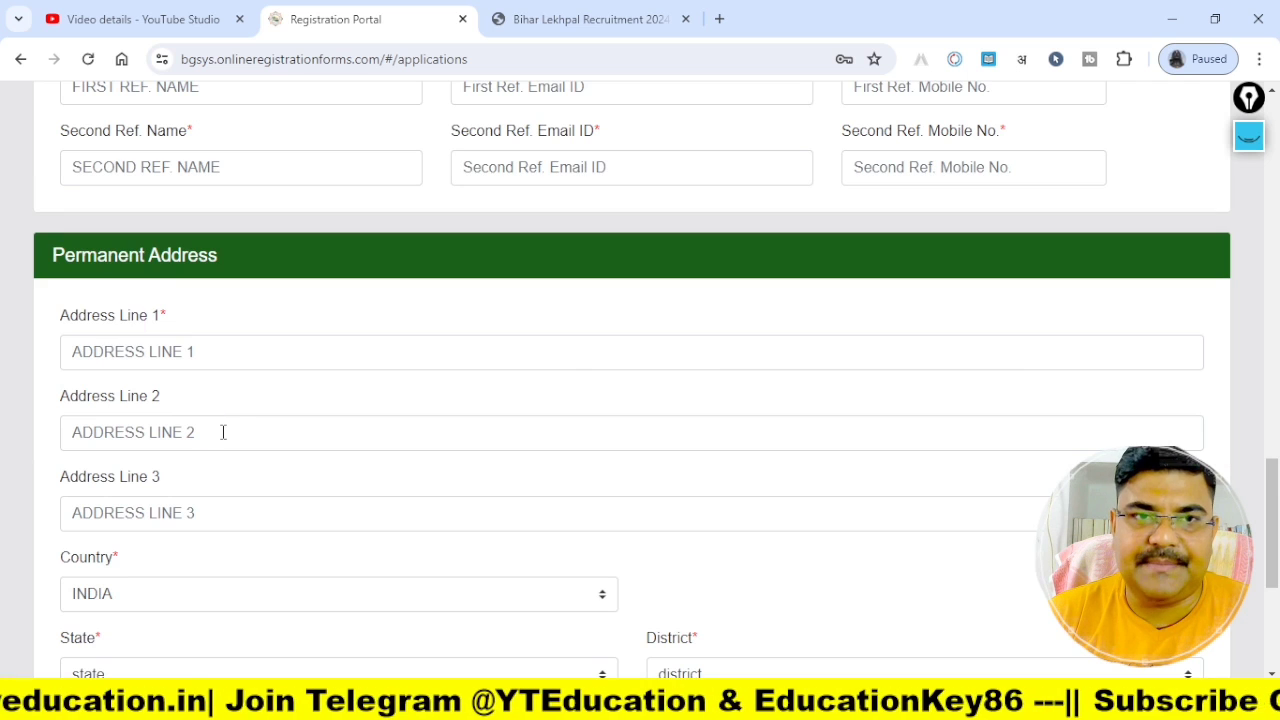
pyautogui.scroll(-2, 223, 432)
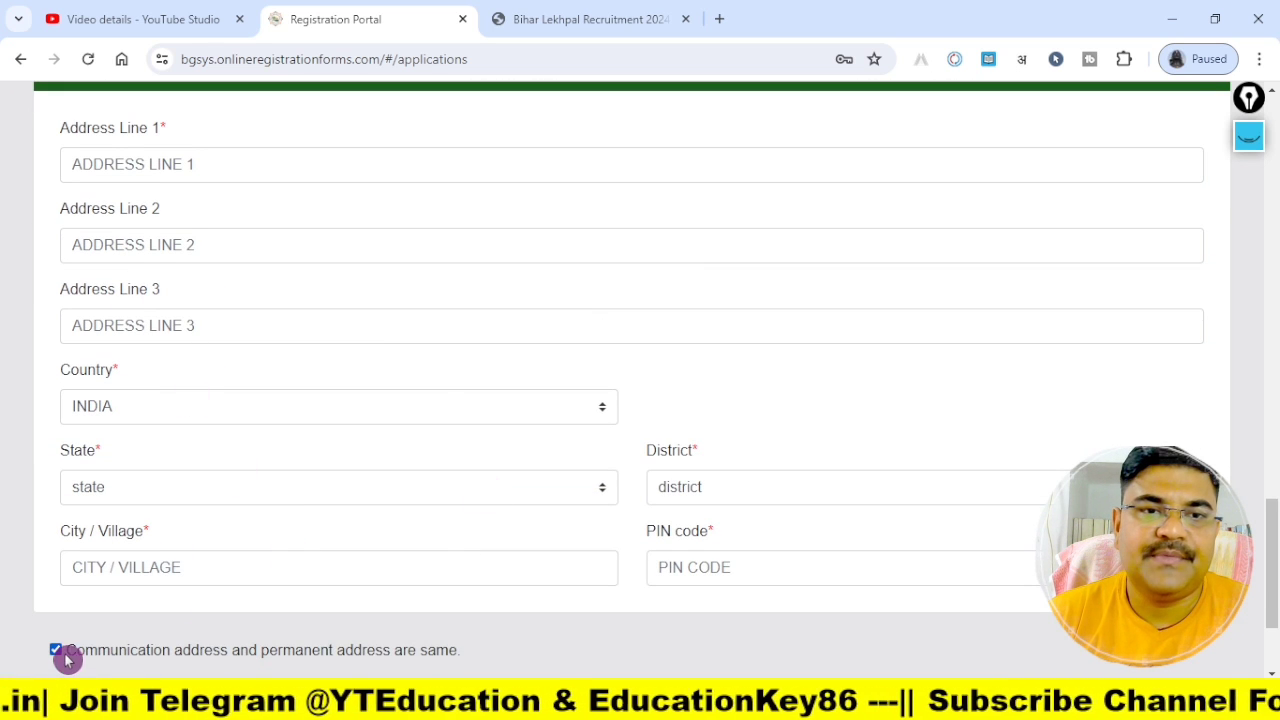
pyautogui.click(56, 650)
pyautogui.scroll(-2, 500, 570)
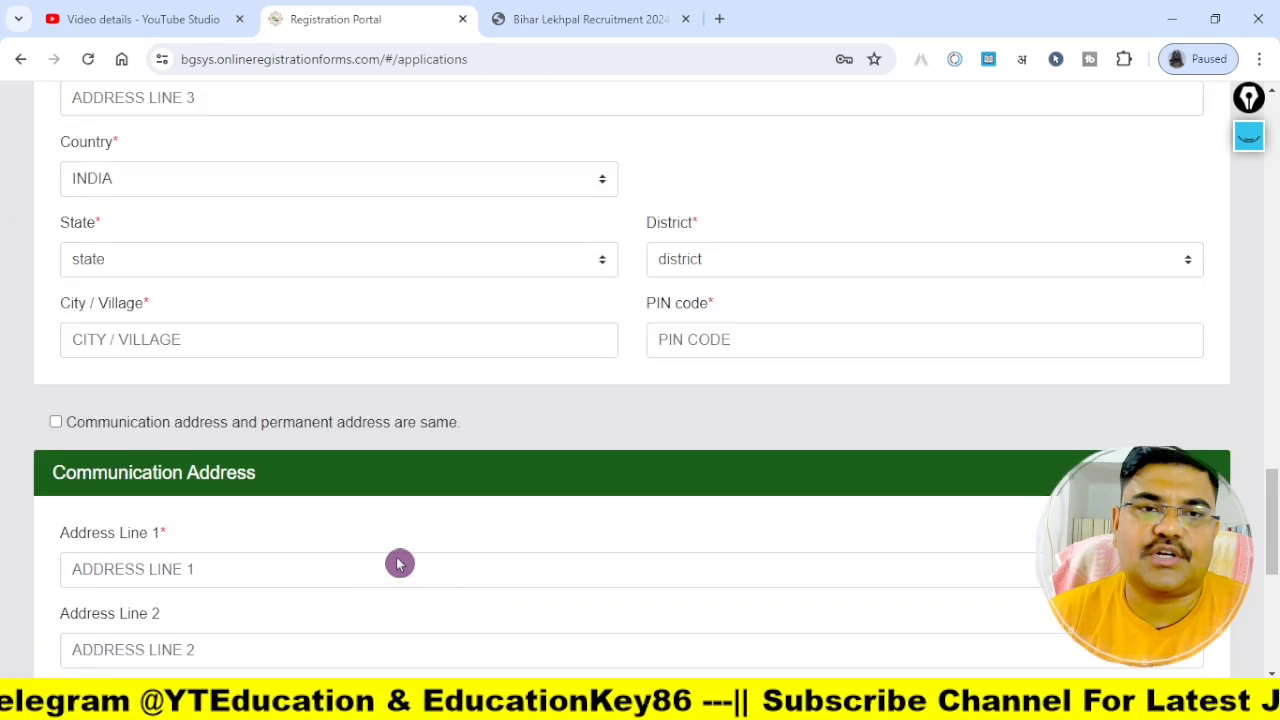
pyautogui.scroll(-2, 399, 564)
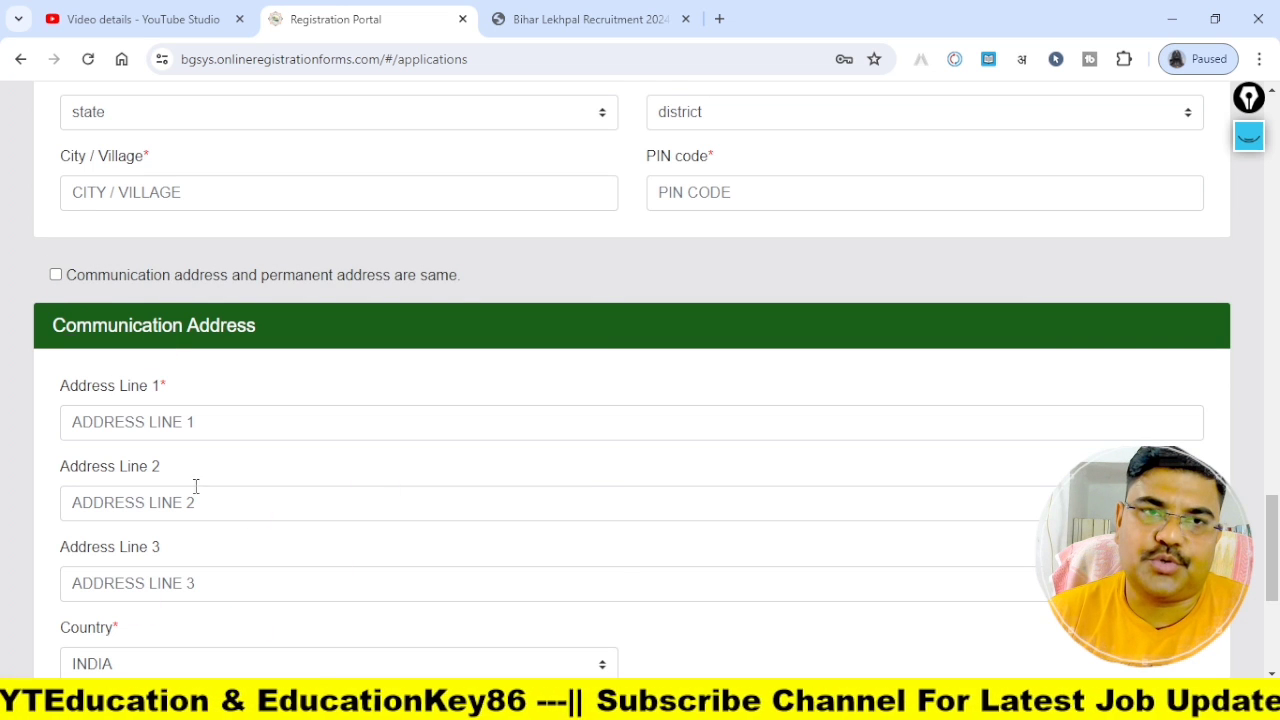
pyautogui.scroll(-2, 352, 572)
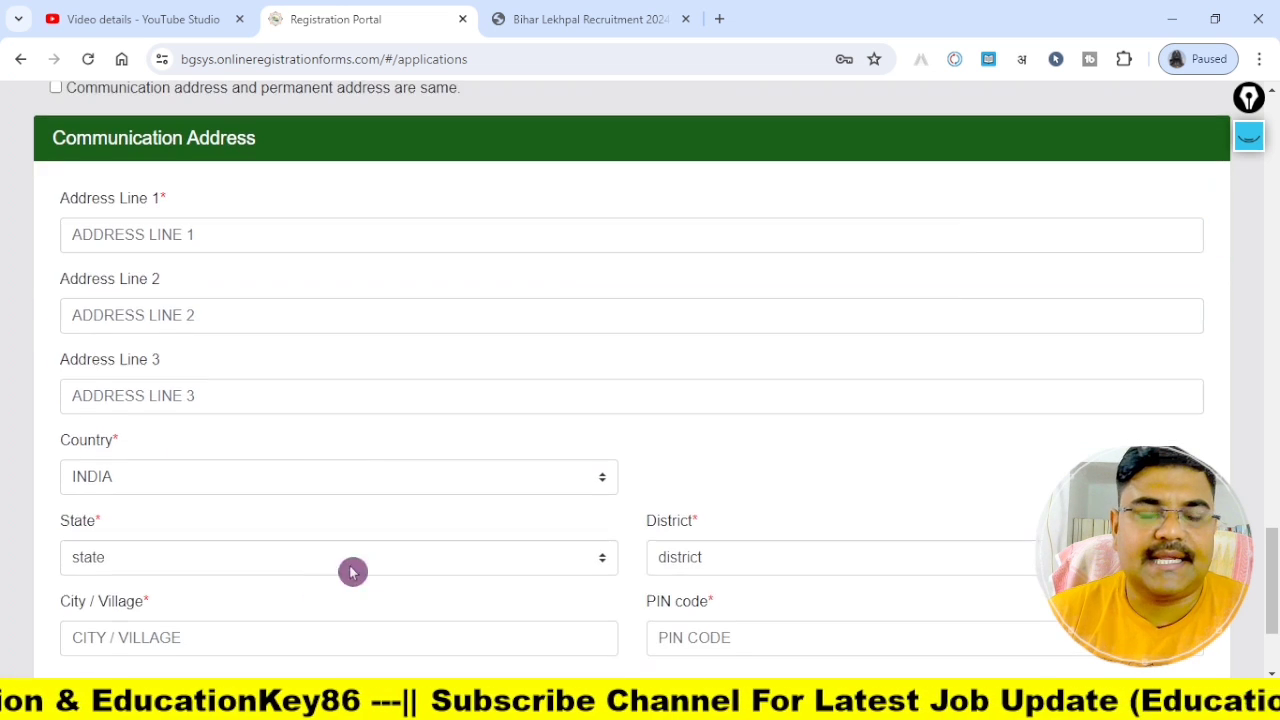
# Step: Review the permanent and communication address fields and save the Personal Details stage
pyautogui.scroll(3, 117, 580)
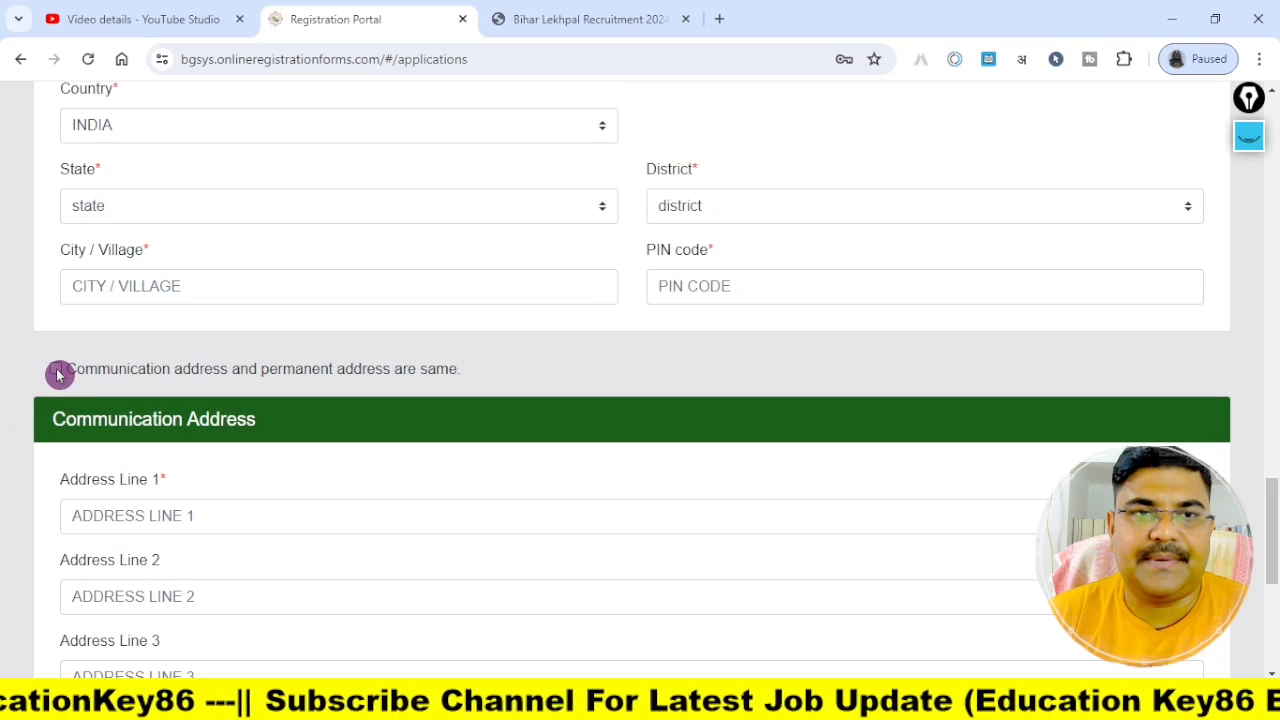
pyautogui.scroll(3, 190, 381)
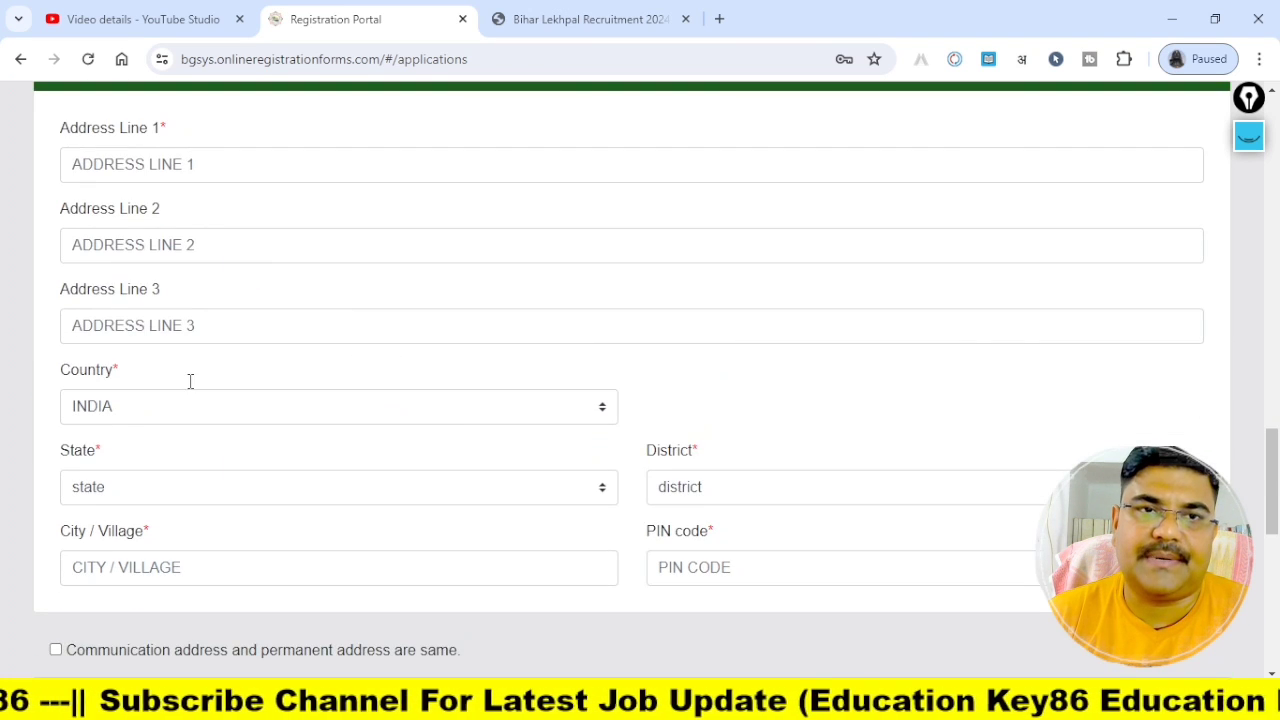
pyautogui.scroll(-5, 480, 531)
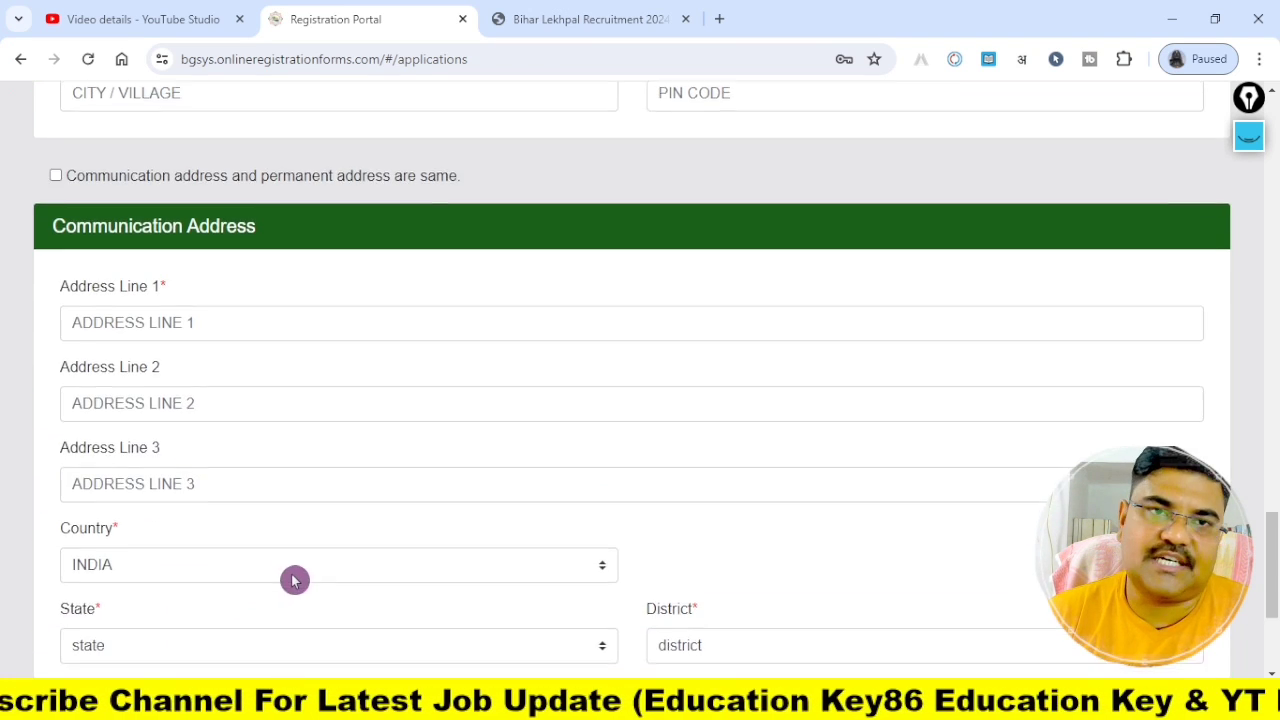
pyautogui.scroll(-3, 295, 580)
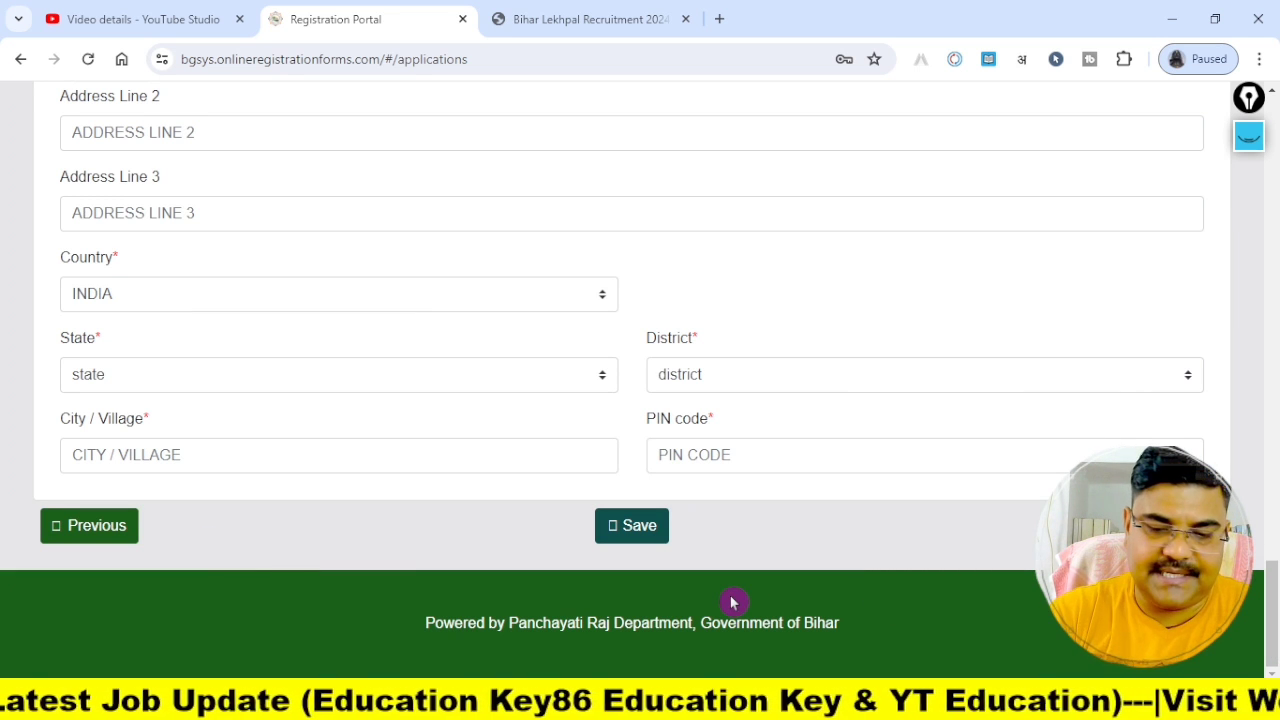
pyautogui.click(648, 525)
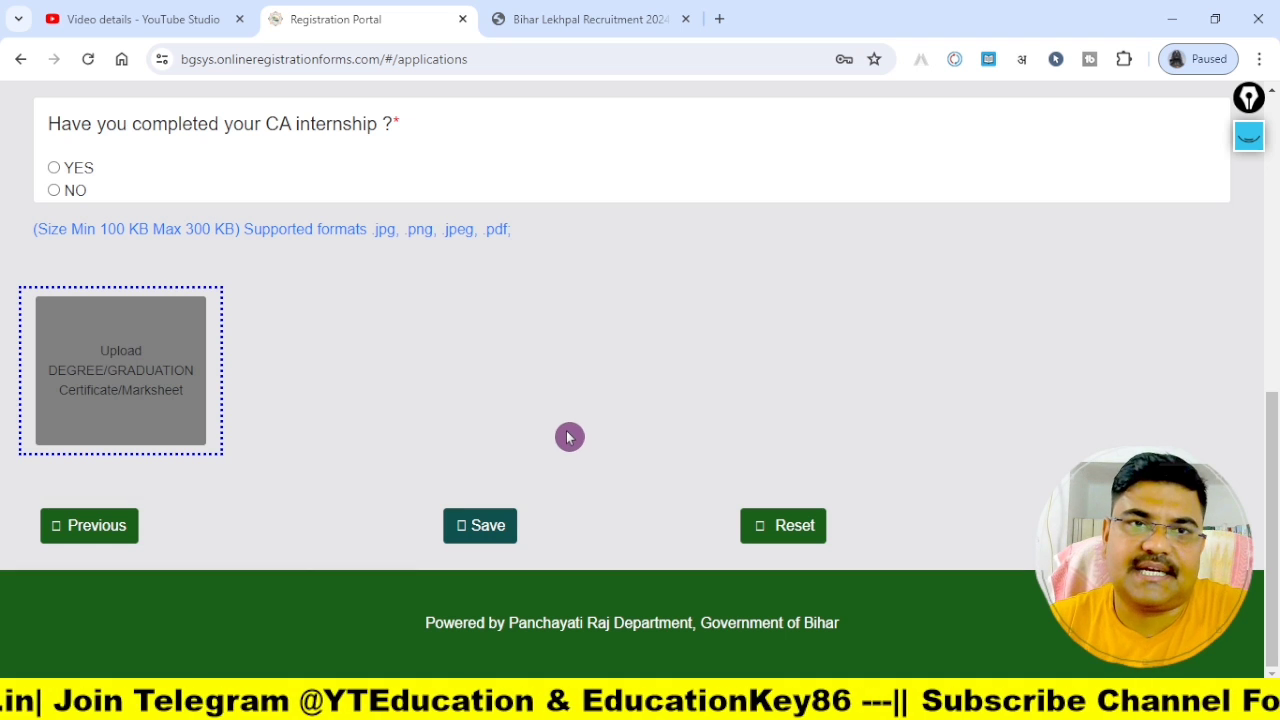
# Step: Mark the CA internship question in red, clear the marking, and answer it with NO
pyautogui.moveTo(38, 106); pyautogui.dragTo(401, 146)
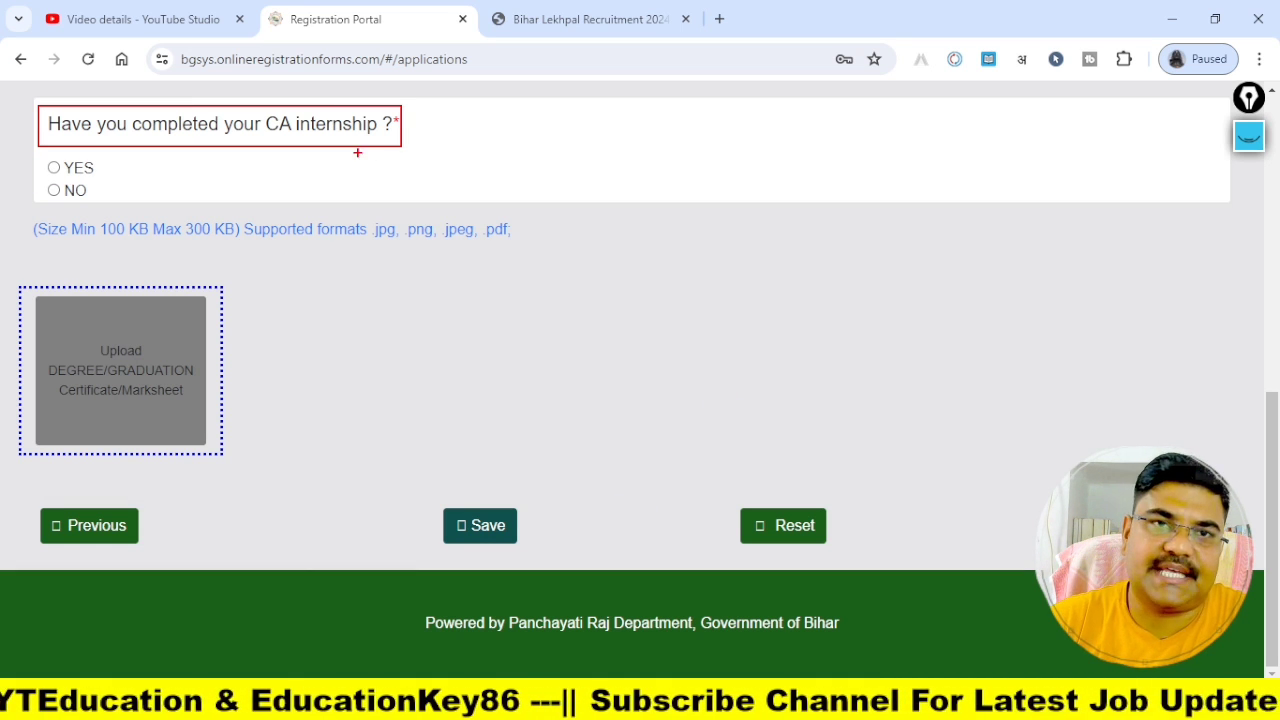
pyautogui.press('Escape')
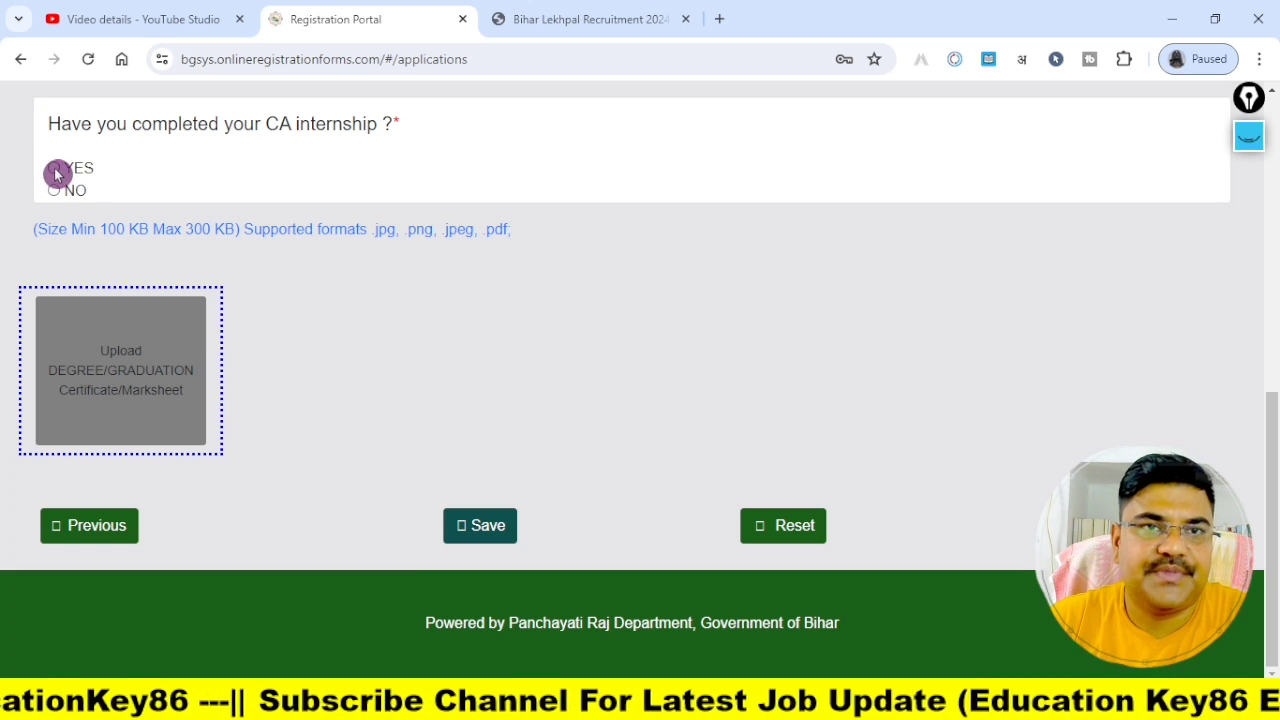
pyautogui.click(55, 191)
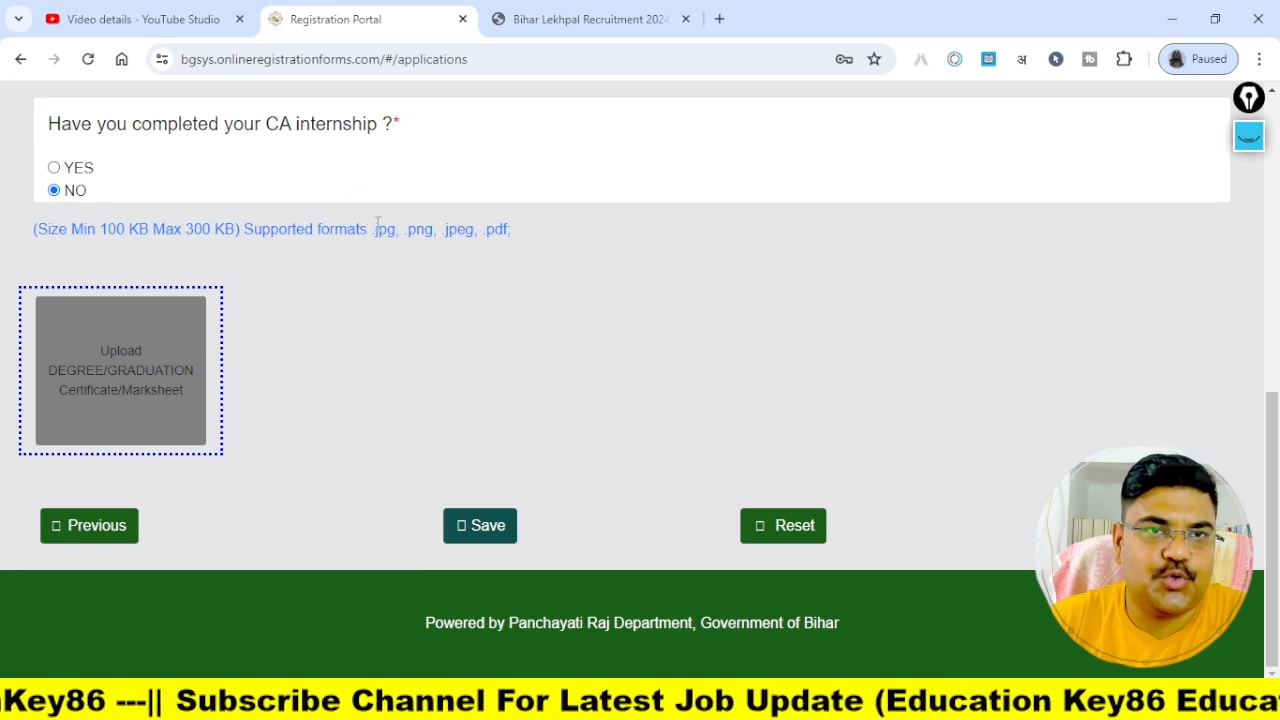
# Step: Try YES for the CA internship question, mark the CA Intern Certificate upload box in red, clear the marking, and set the answer back to NO
pyautogui.click(54, 168)
pyautogui.hotkey('ctrl', '2')
pyautogui.moveTo(597, 262)
pyautogui.mouseDown()
pyautogui.moveTo(811, 447)
pyautogui.moveTo(899, 458)
pyautogui.mouseUp()
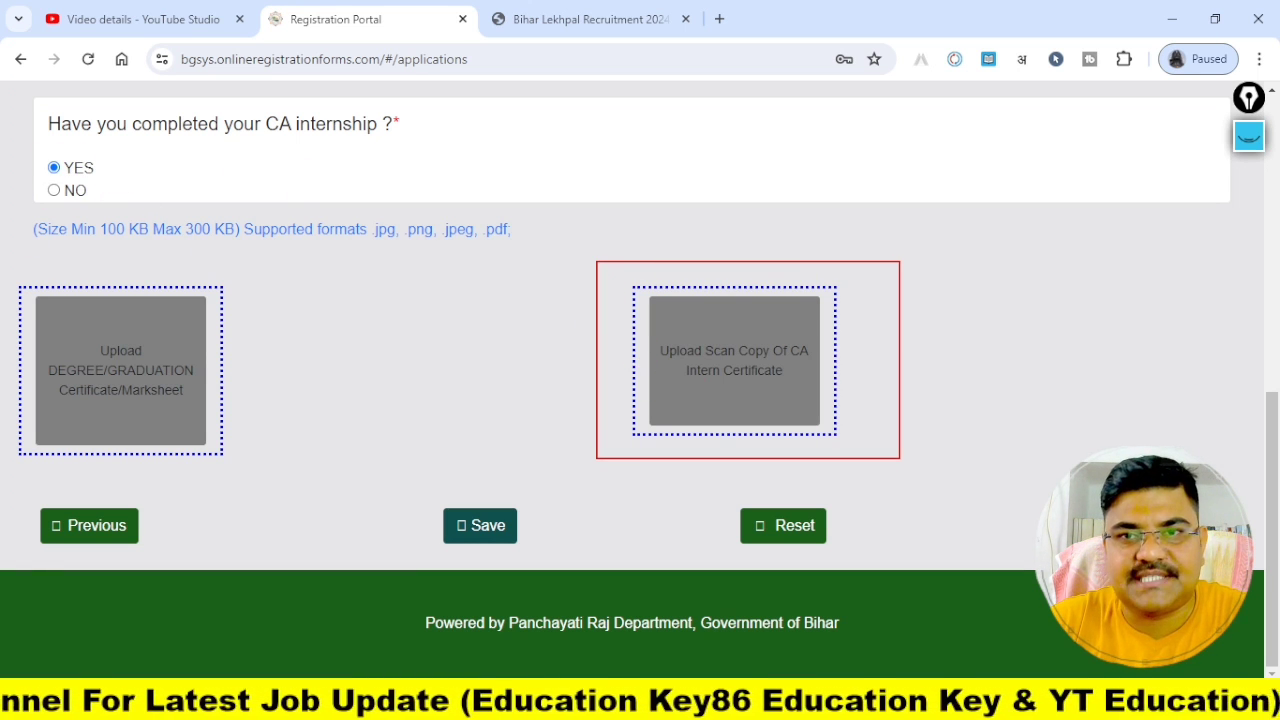
pyautogui.hotkey('ctrl', '2')
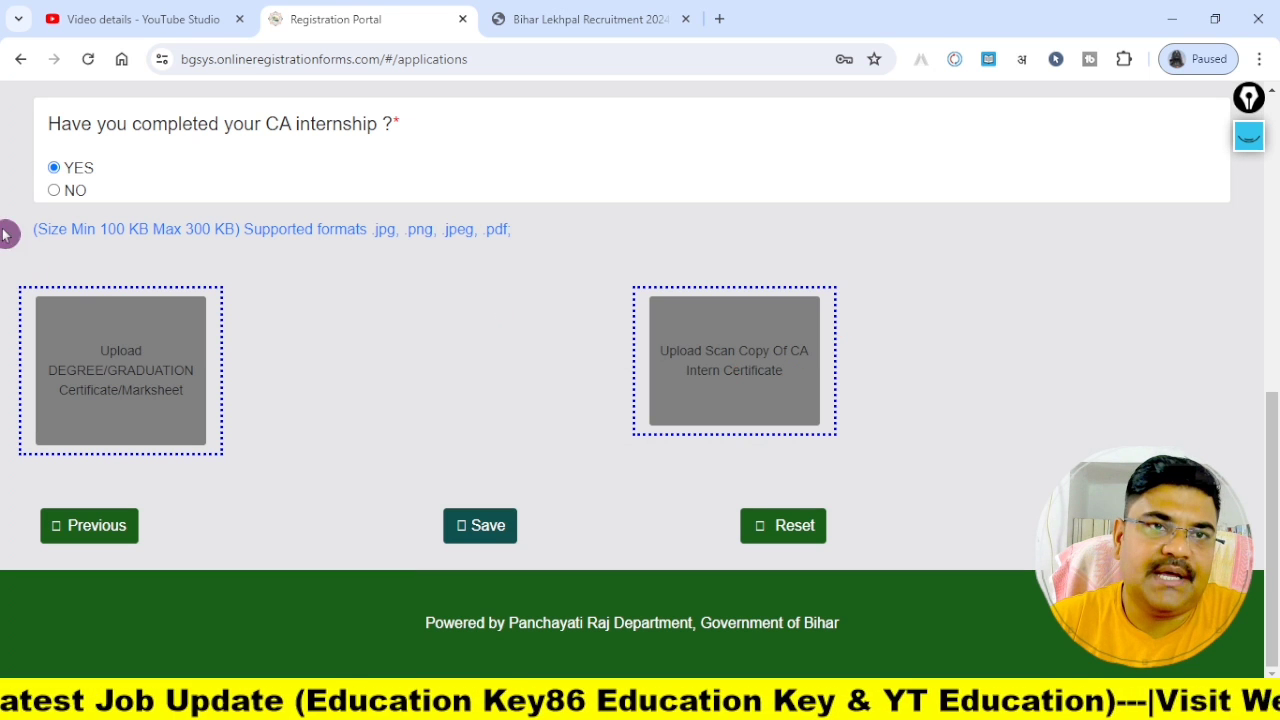
pyautogui.click(54, 190)
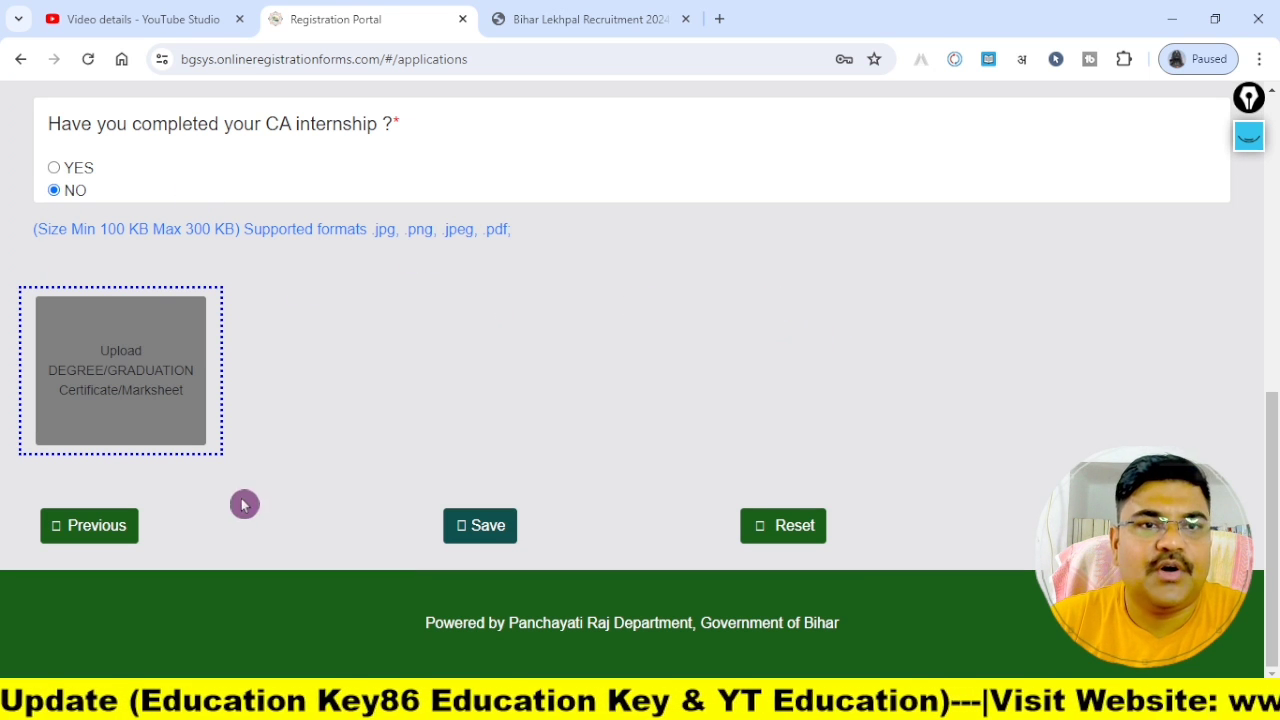
# Step: Mark the Degree/Graduation Certificate/Marksheet upload box in red with a frame and ticks, and clear the markings
pyautogui.hotkey('ctrl', '2')
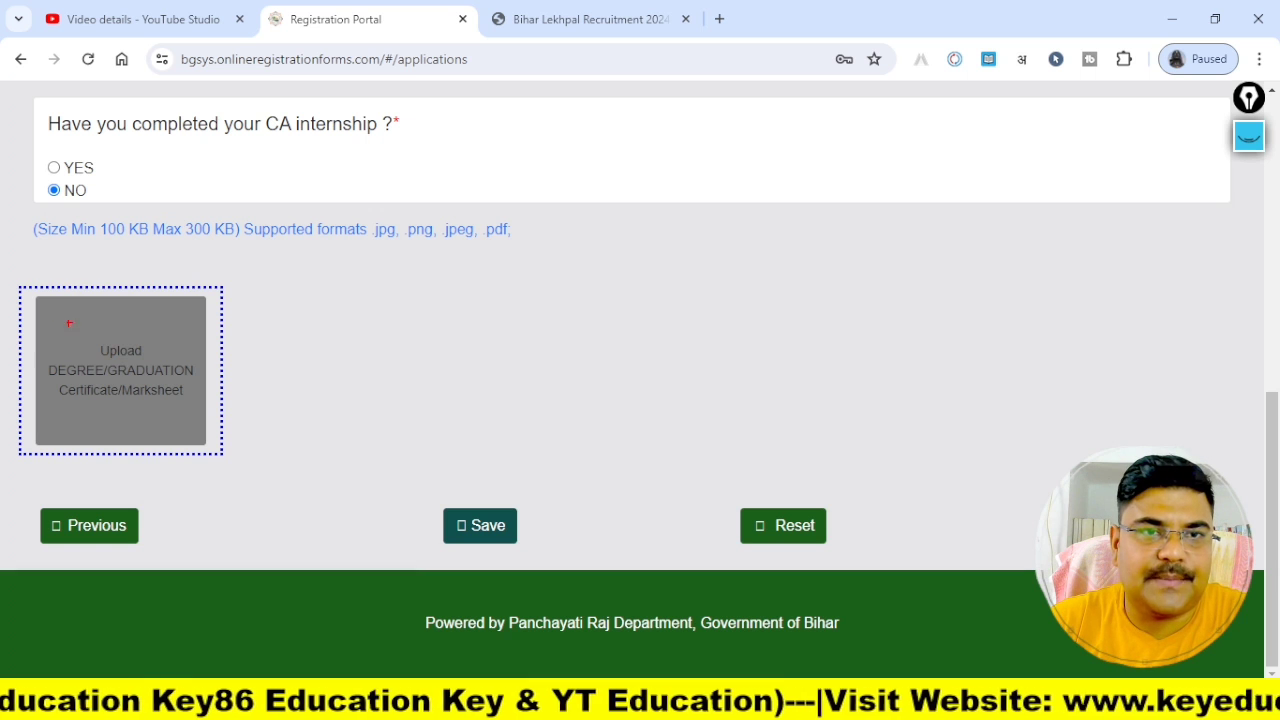
pyautogui.moveTo(46, 364); pyautogui.dragTo(253, 472)
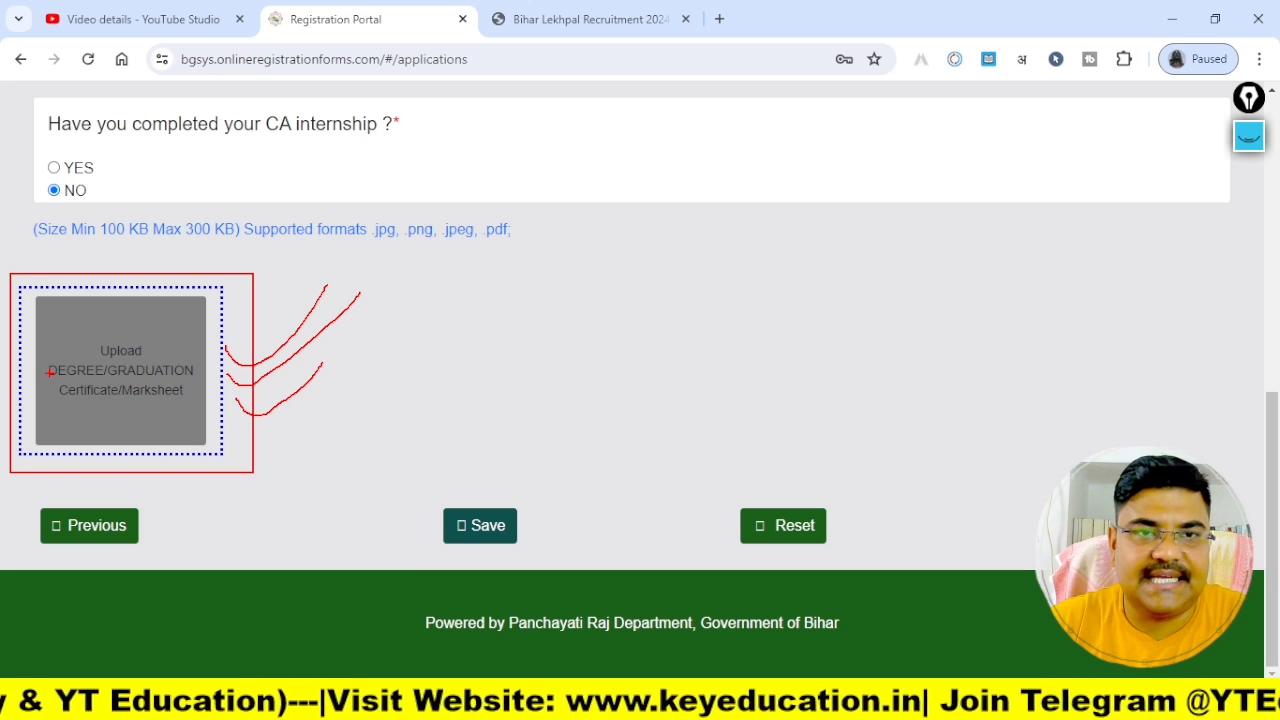
pyautogui.press('Escape')
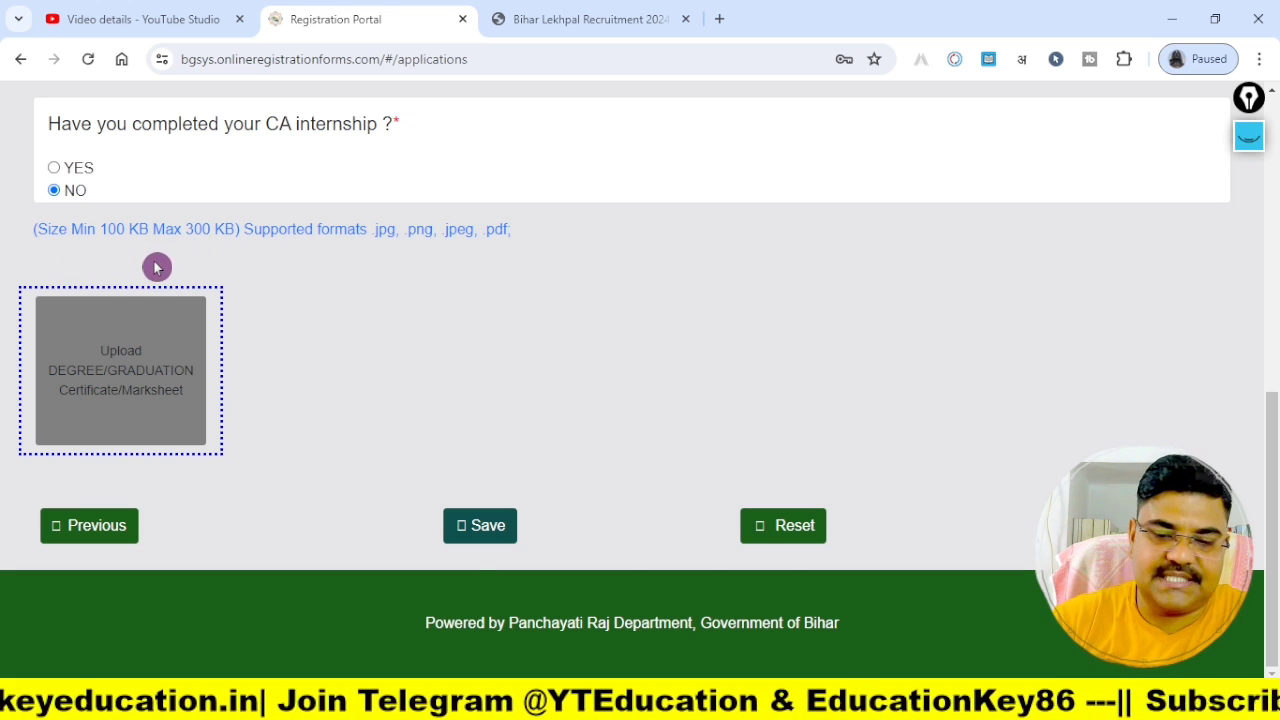
# Step: Set the graduation row's major subject to B.COM and its institute to MB COLLEGE
pyautogui.scroll(4, 393, 449)
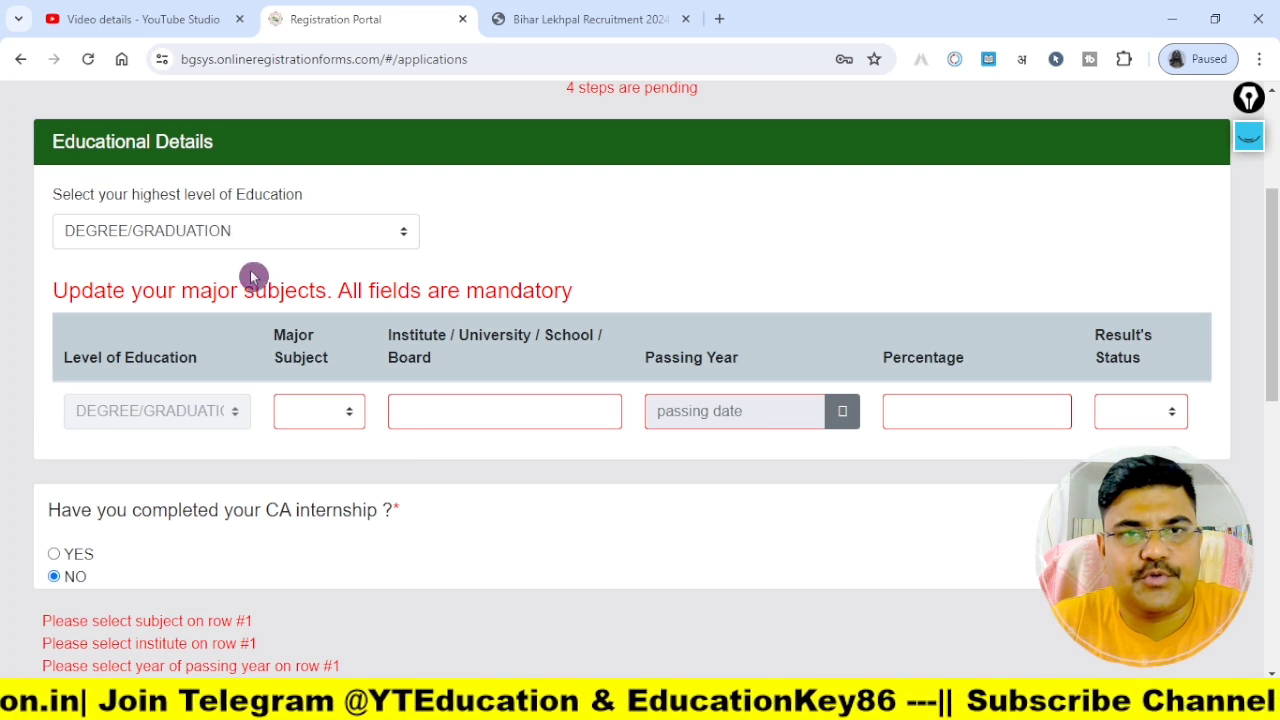
pyautogui.click(340, 416)
pyautogui.click(314, 443)
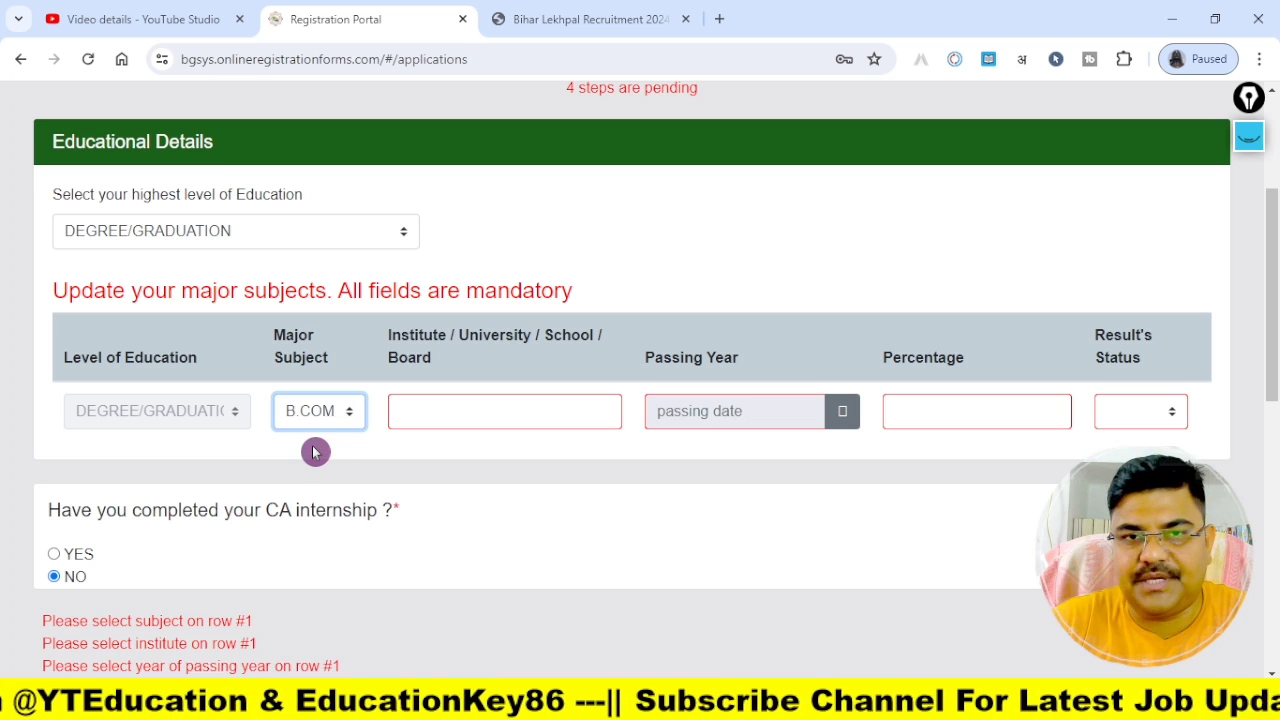
pyautogui.click(433, 413)
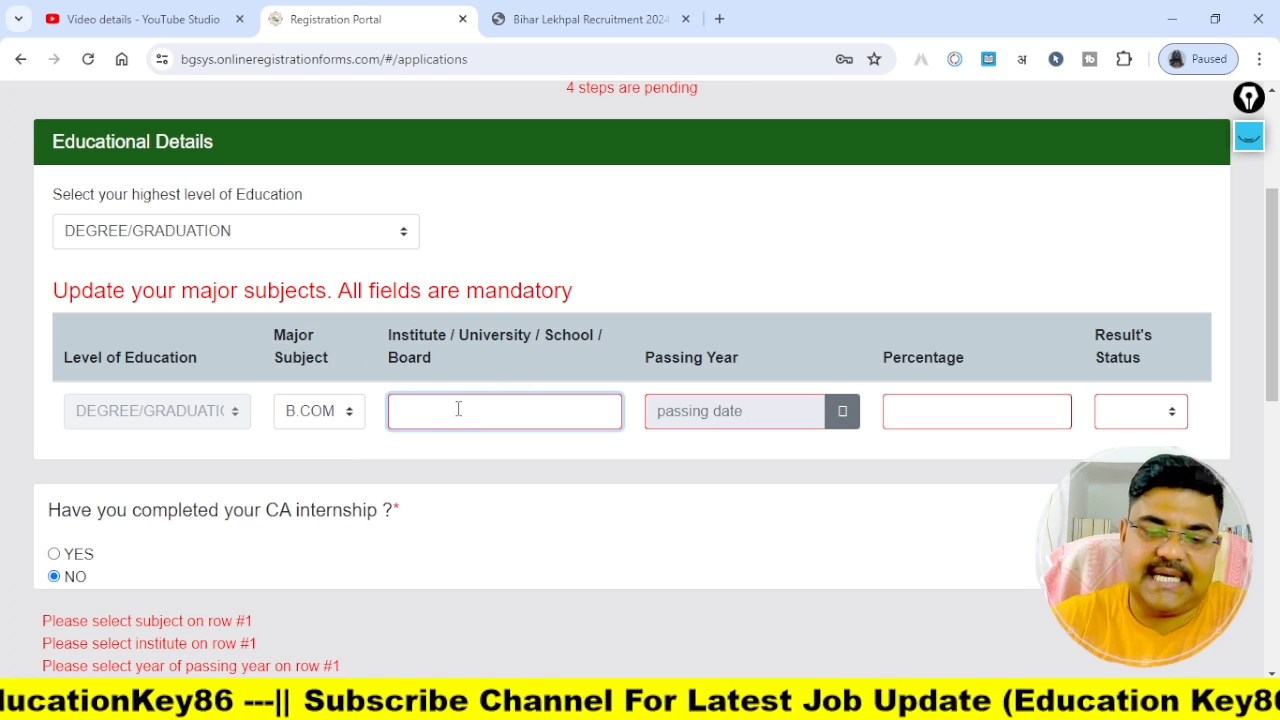
pyautogui.write('MB COLLEGE')
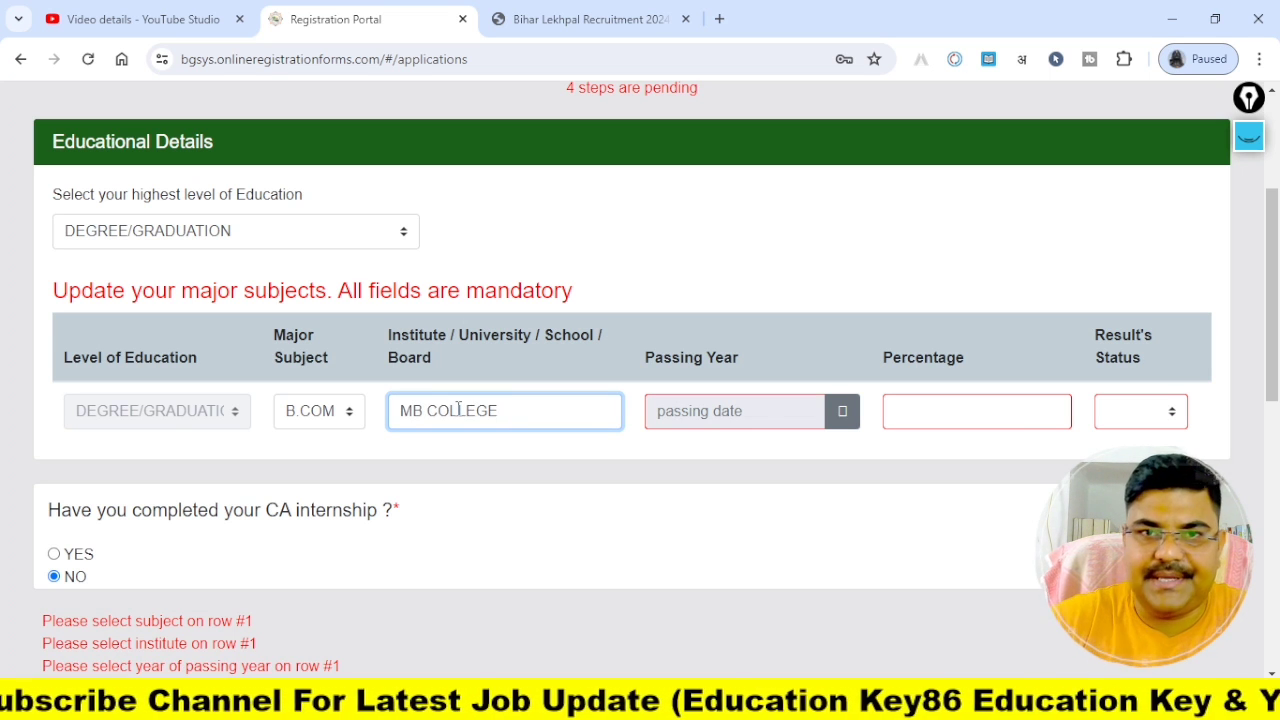
# Step: Set the graduation row's passing date to 23-06-2021
pyautogui.click(780, 414)
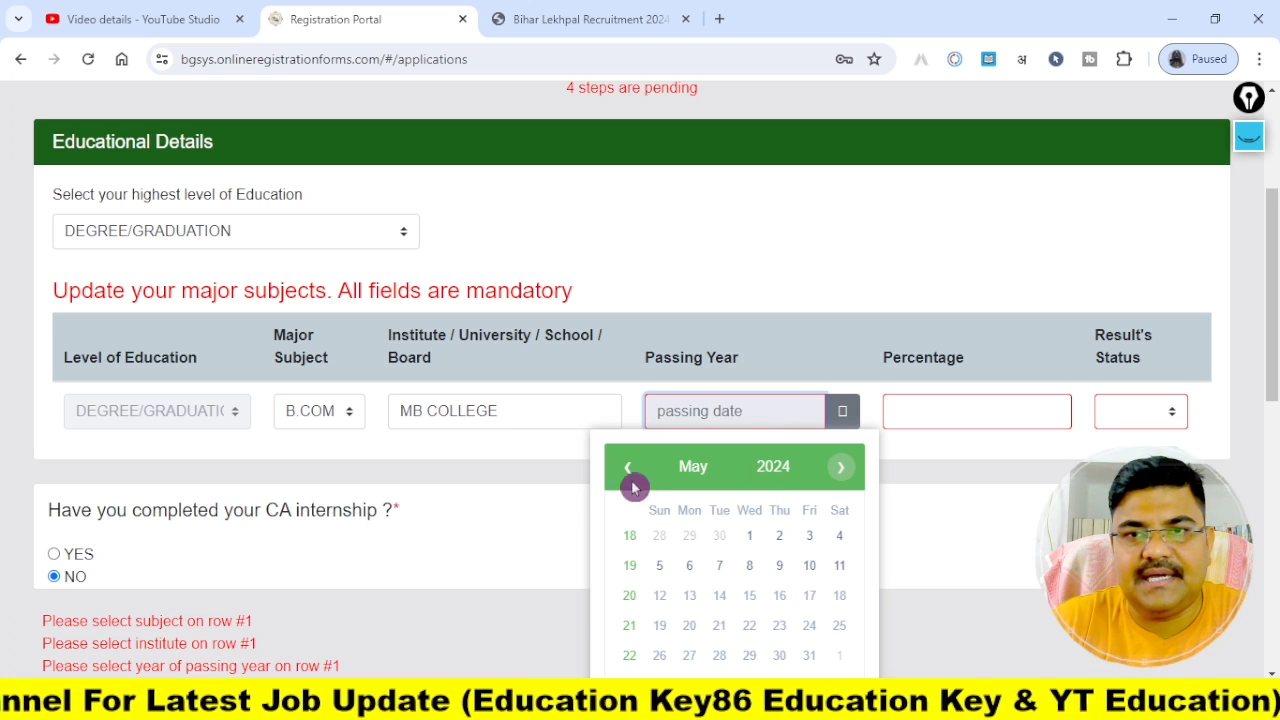
pyautogui.click(762, 478)
pyautogui.scroll(-1, 800, 594)
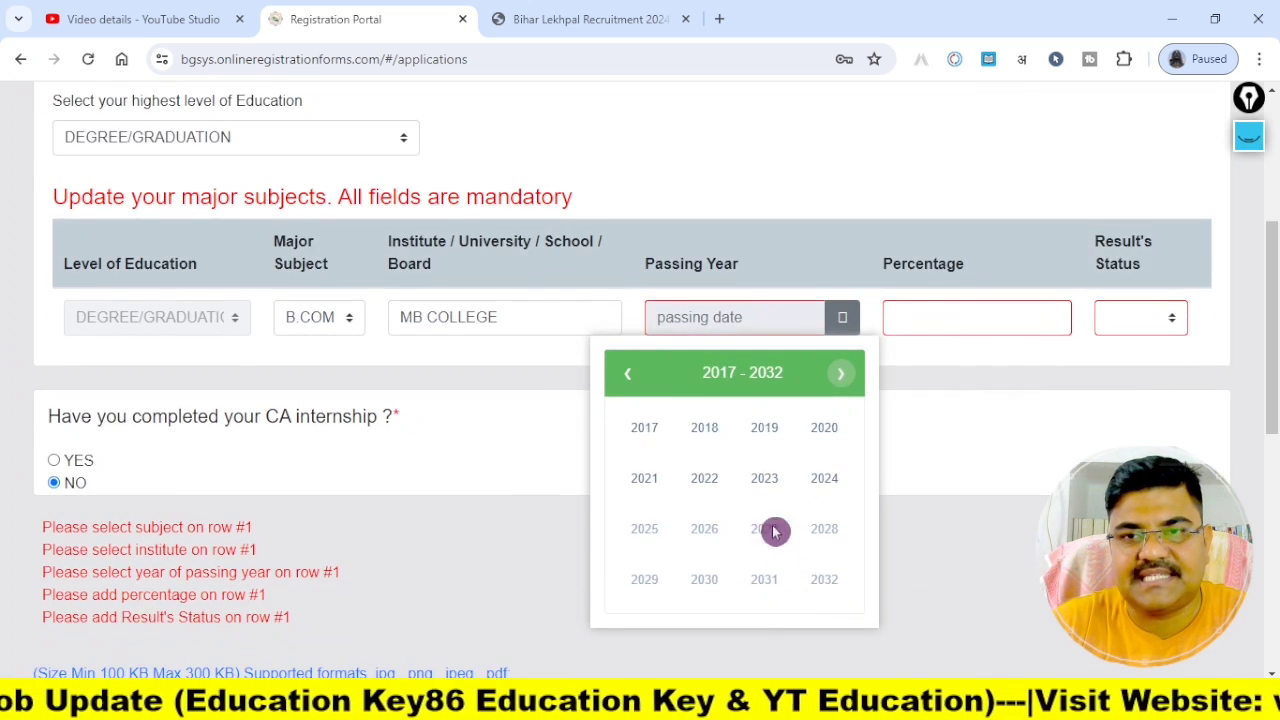
pyautogui.click(648, 482)
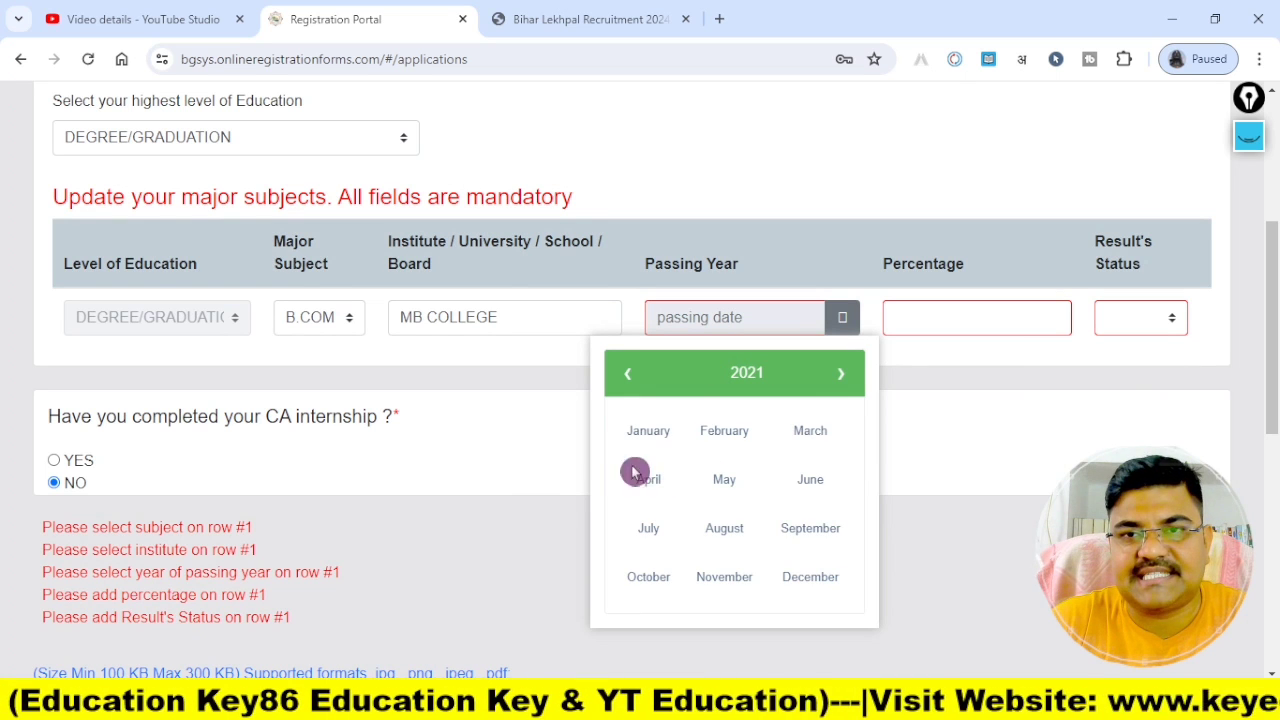
pyautogui.click(748, 374)
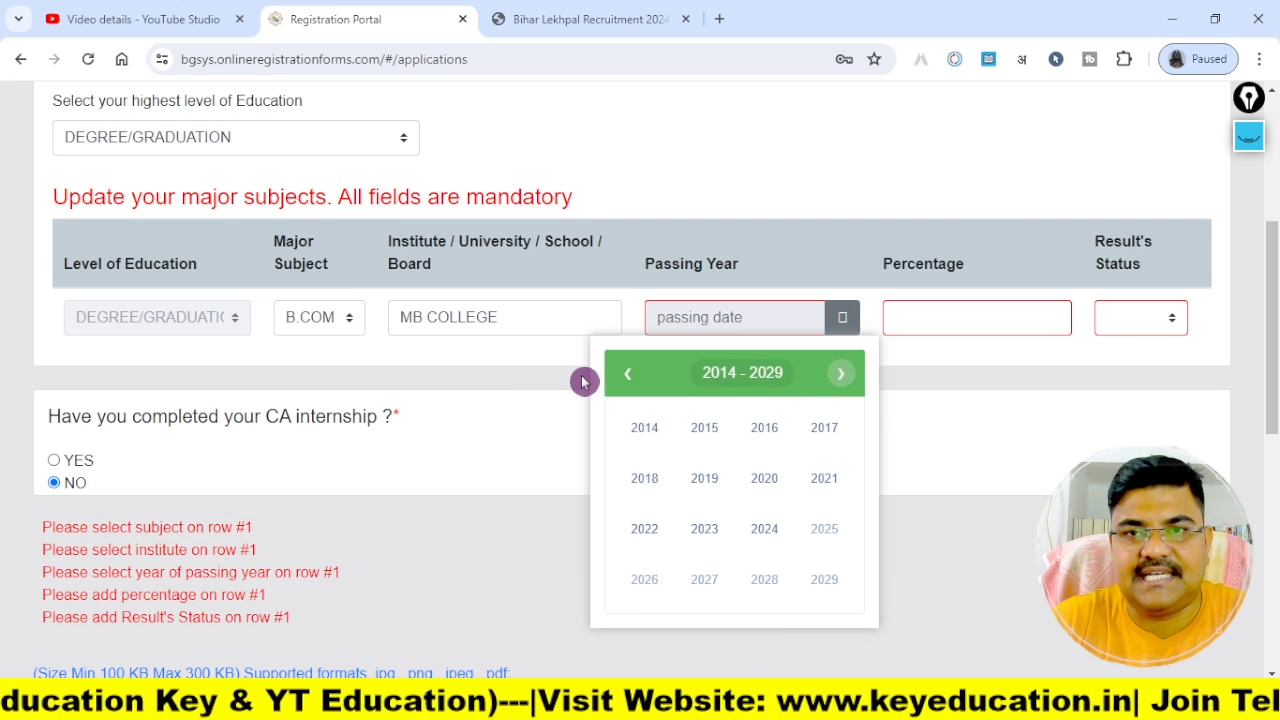
pyautogui.click(824, 478)
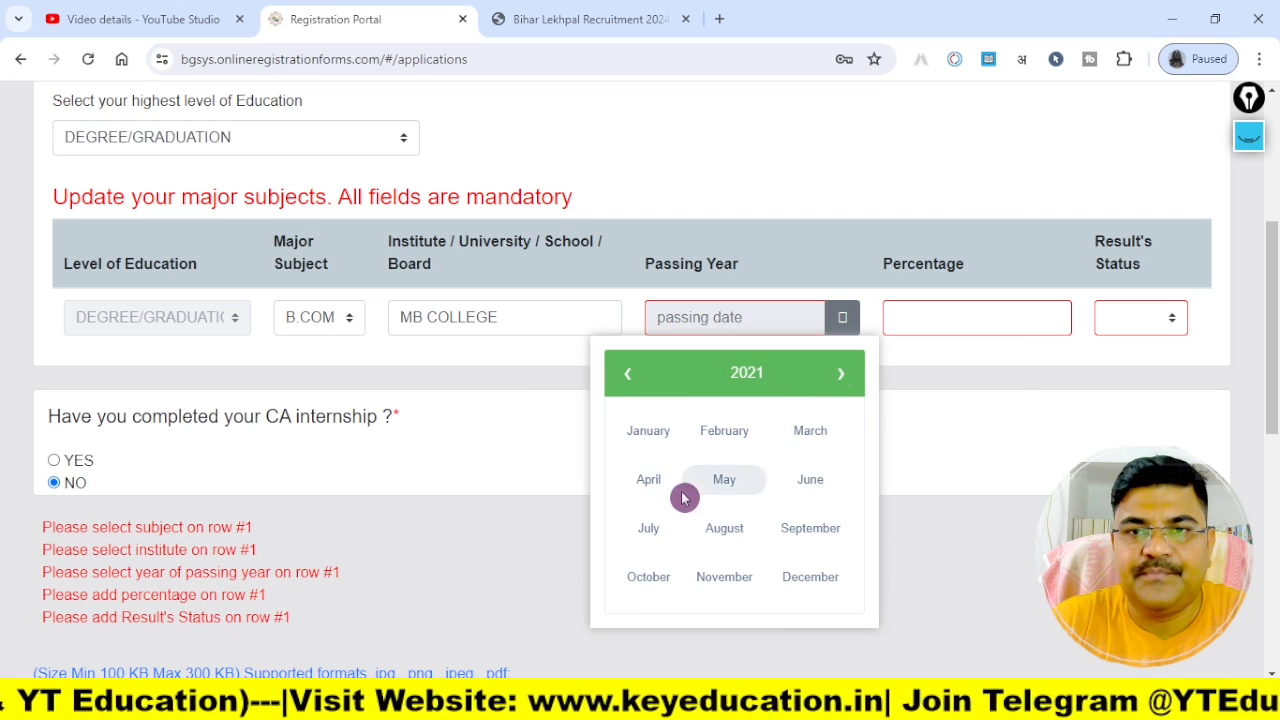
pyautogui.click(812, 488)
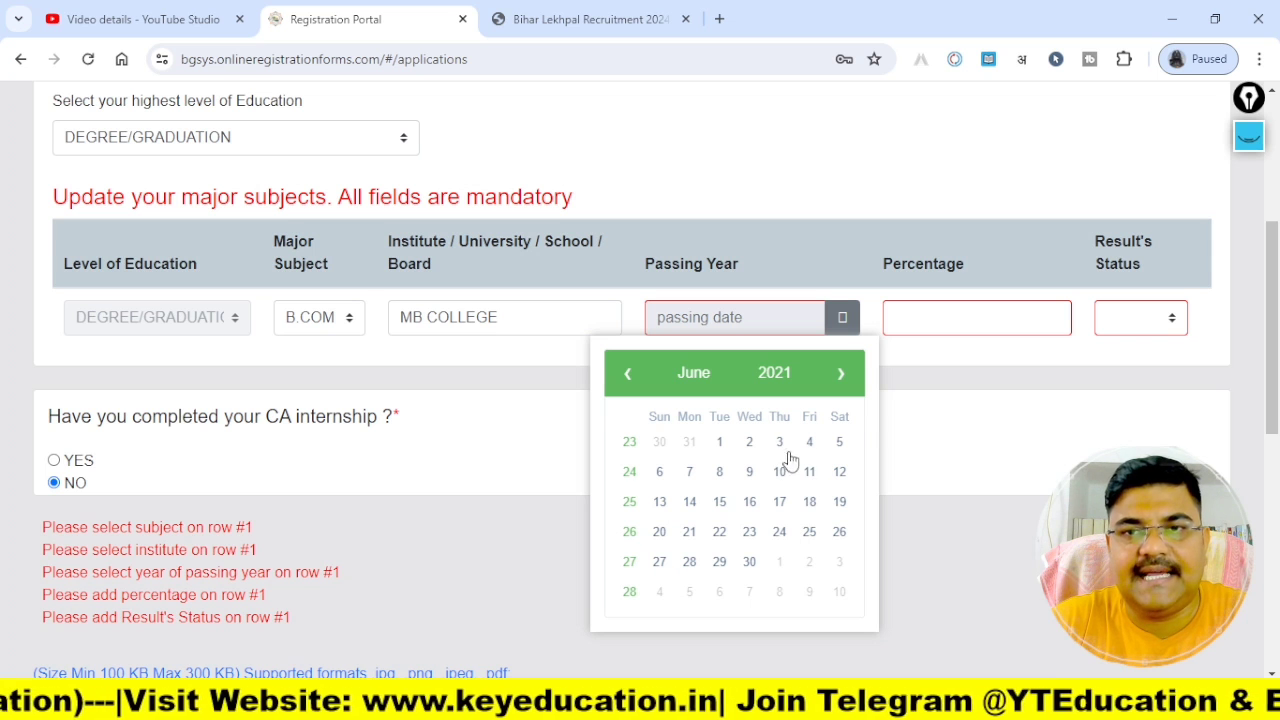
pyautogui.click(750, 531)
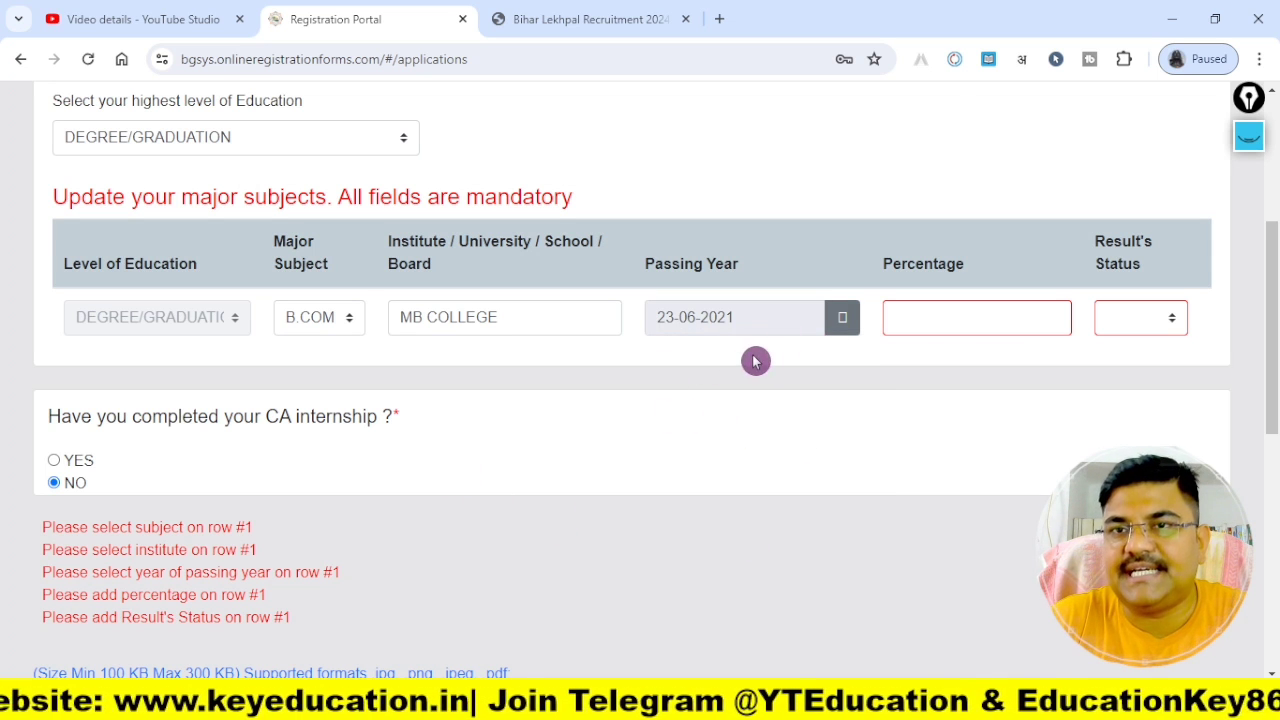
# Step: Enter 78.90 as the graduation percentage and set the result's status to PASS
pyautogui.click(921, 322)
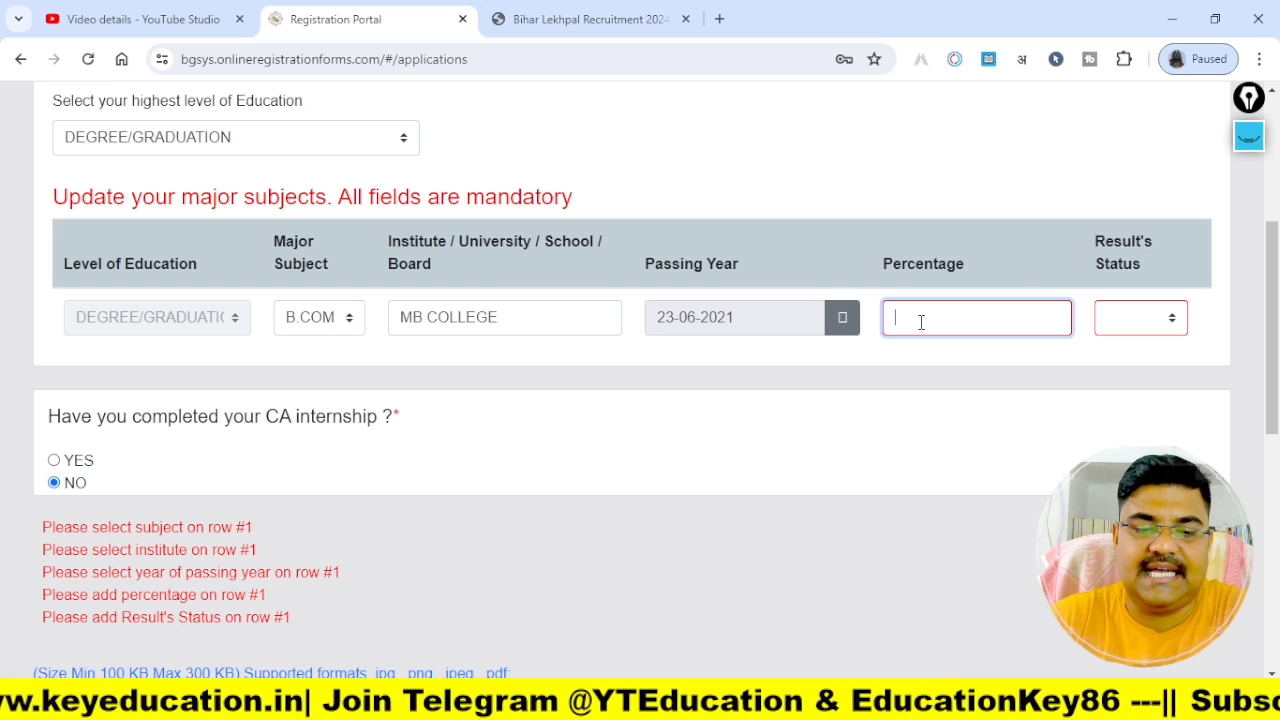
pyautogui.write('78.90')
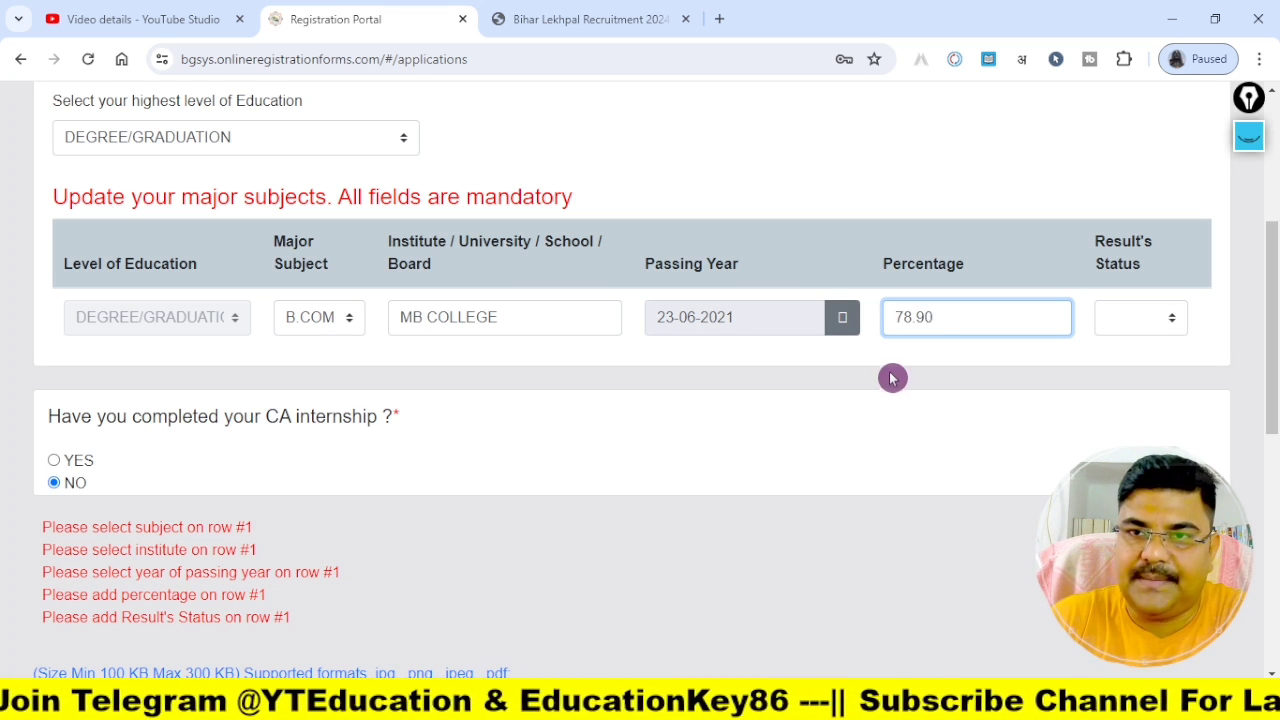
pyautogui.click(1168, 320)
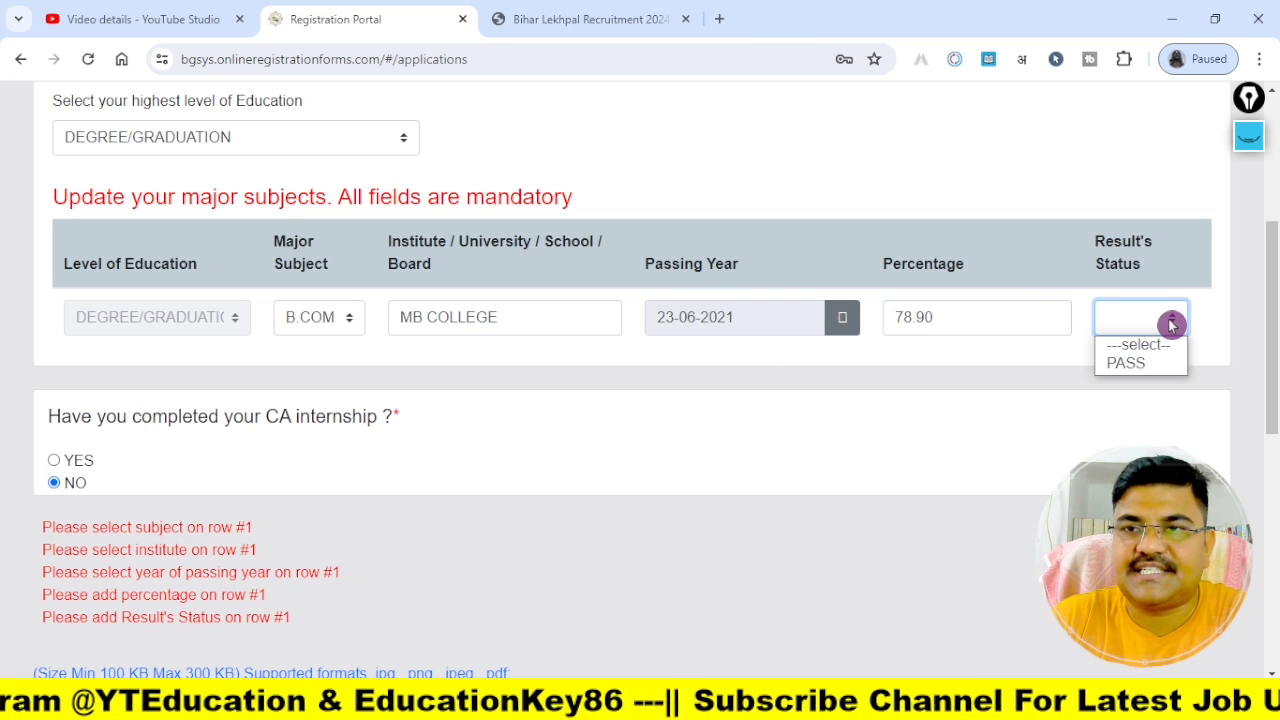
pyautogui.click(1143, 362)
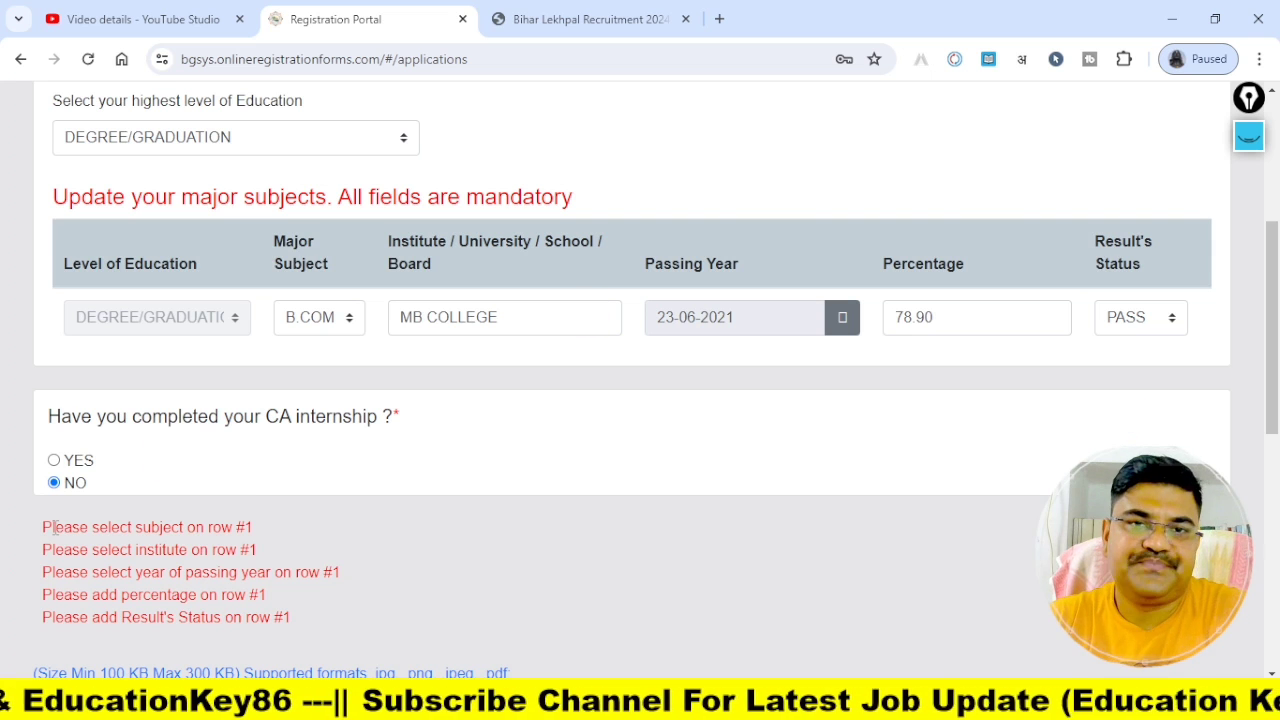
# Step: Upload the graduation certificate or marksheet and save the Education Details stage
pyautogui.scroll(-2, 337, 530)
pyautogui.scroll(1, 324, 522)
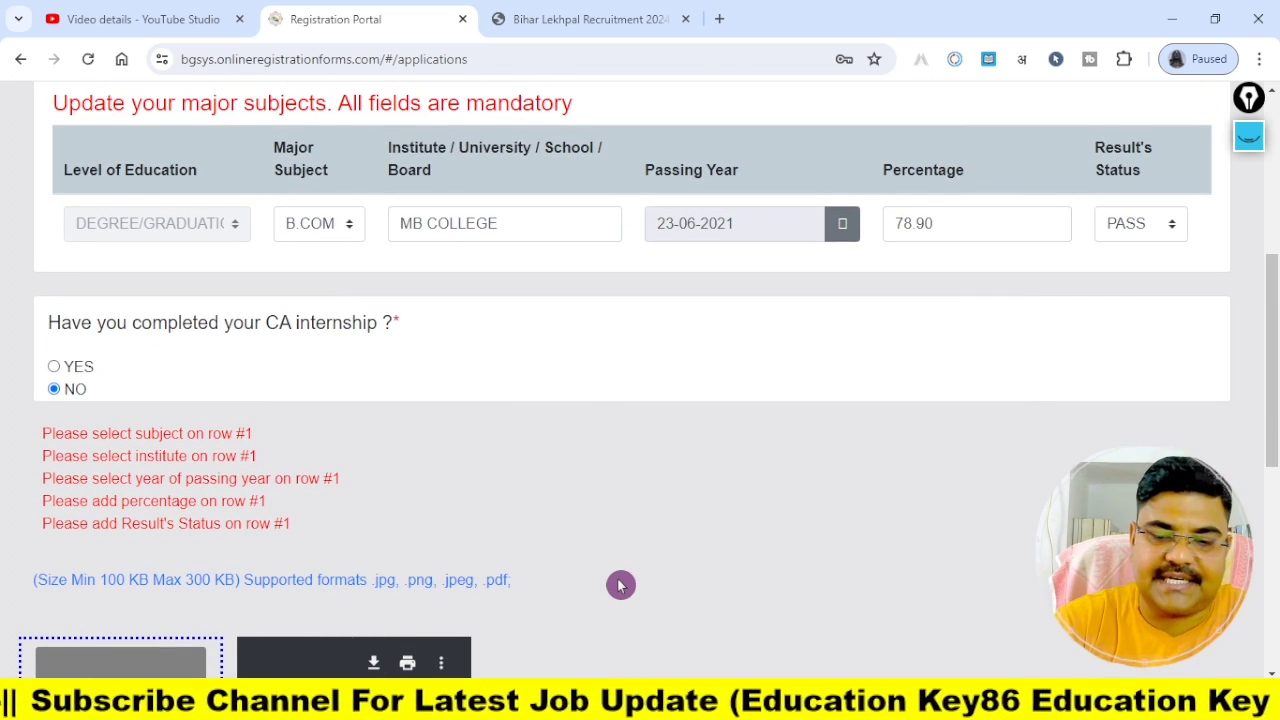
pyautogui.scroll(5, 360, 474)
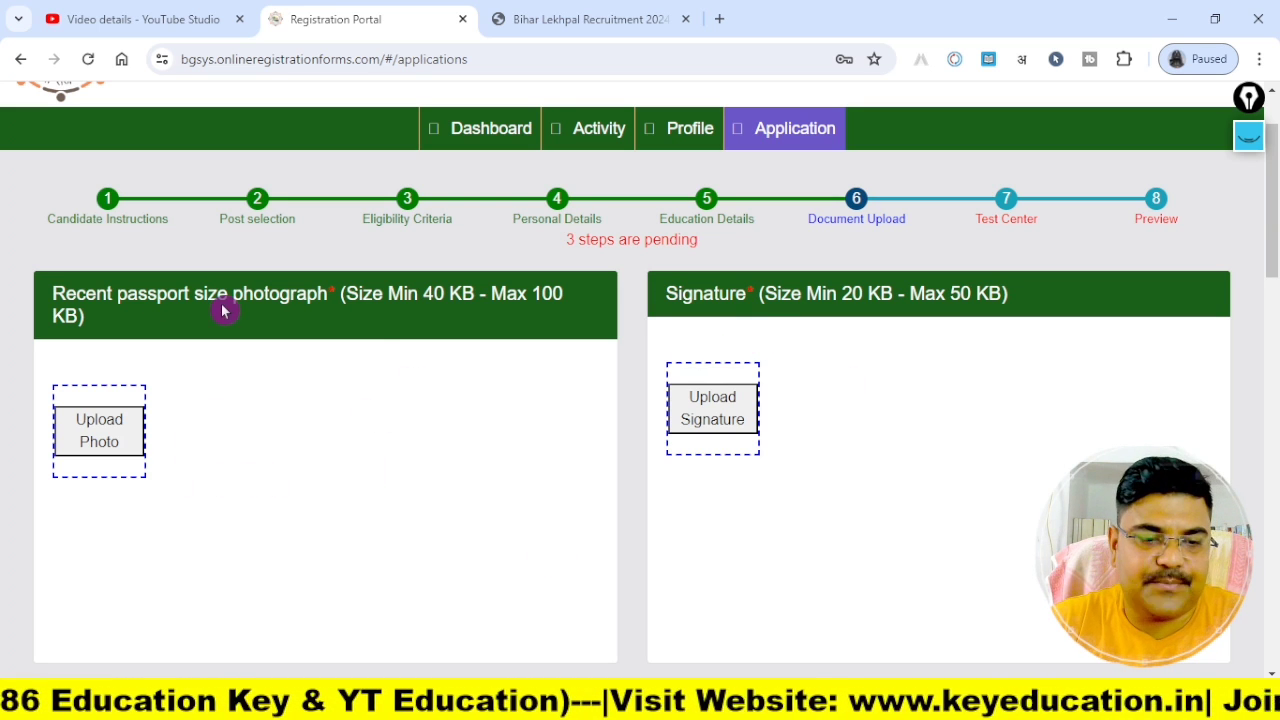
# Step: Mark the passport photograph's size limits and the Signature heading with its size limits in red, and clear the markings
pyautogui.moveTo(332, 262); pyautogui.dragTo(601, 316)
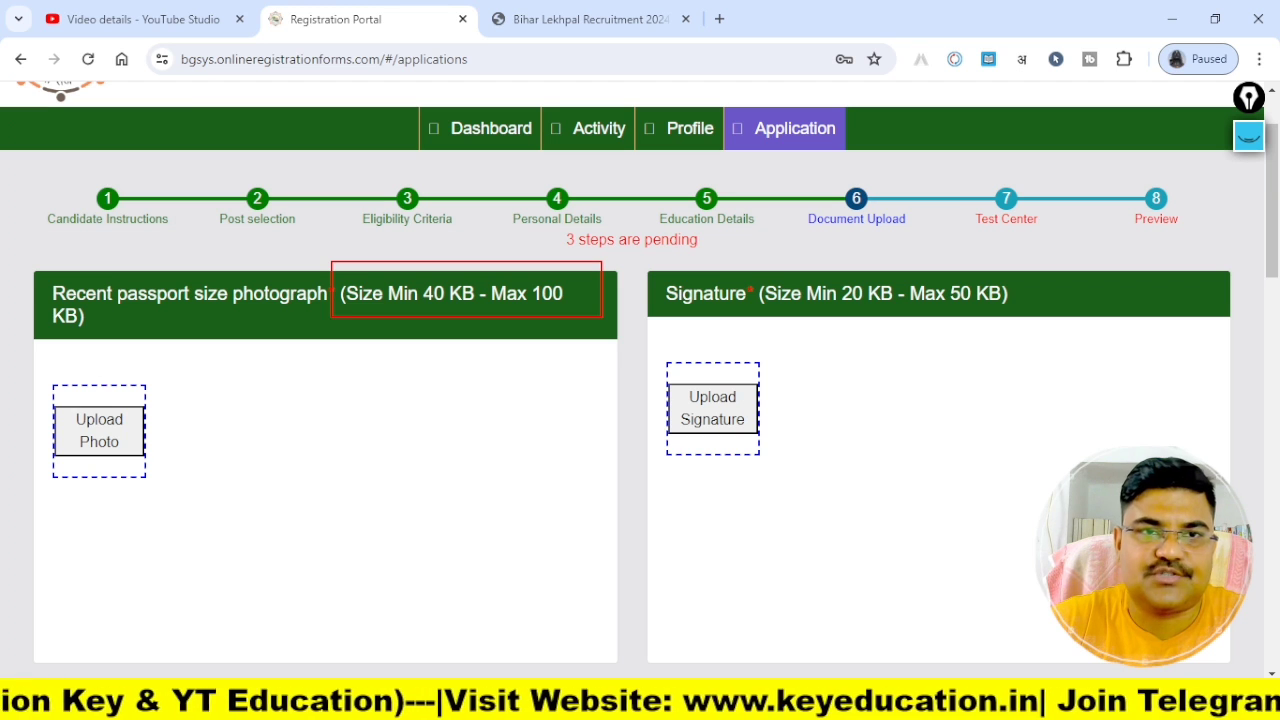
pyautogui.moveTo(643, 279); pyautogui.dragTo(1123, 331)
pyautogui.press('Escape')
# Step: Mark the Age Proof heading with its size limits in red, and clear the marking
pyautogui.scroll(-4, 814, 509)
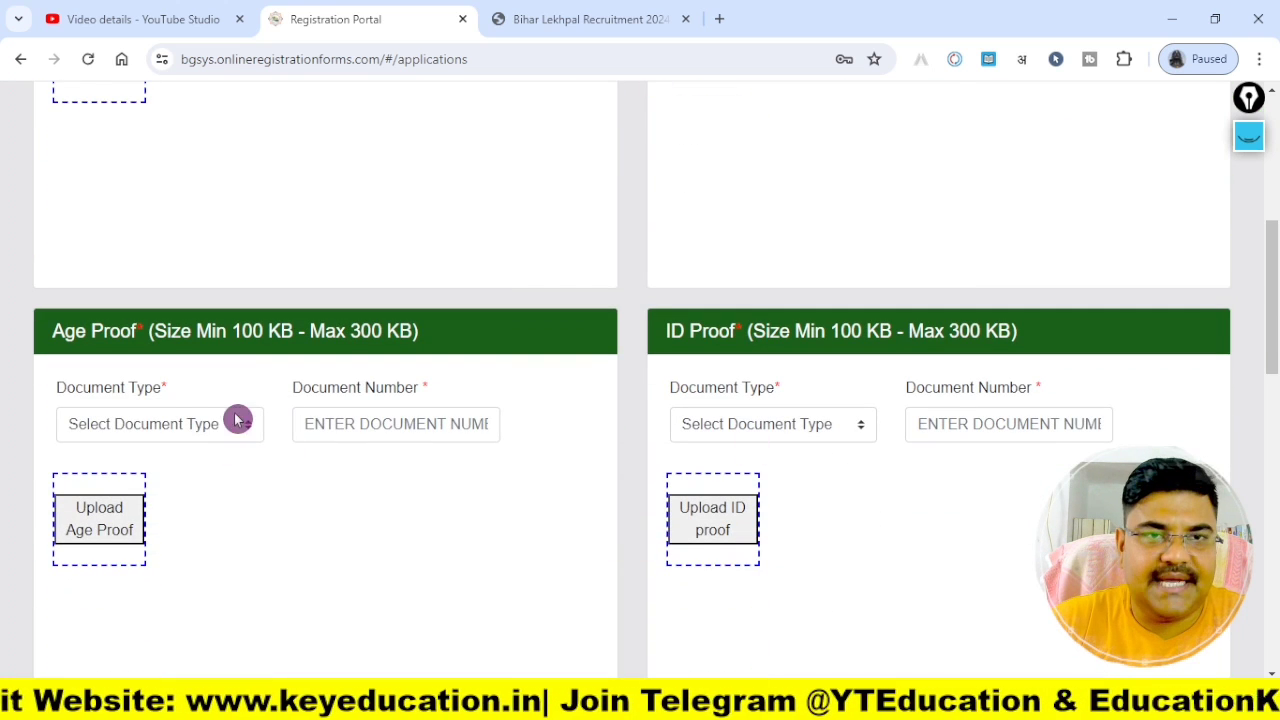
pyautogui.press('r')
pyautogui.moveTo(46, 315)
pyautogui.mouseDown()
pyautogui.moveTo(246, 345)
pyautogui.moveTo(502, 345)
pyautogui.mouseUp()
pyautogui.press('Escape')
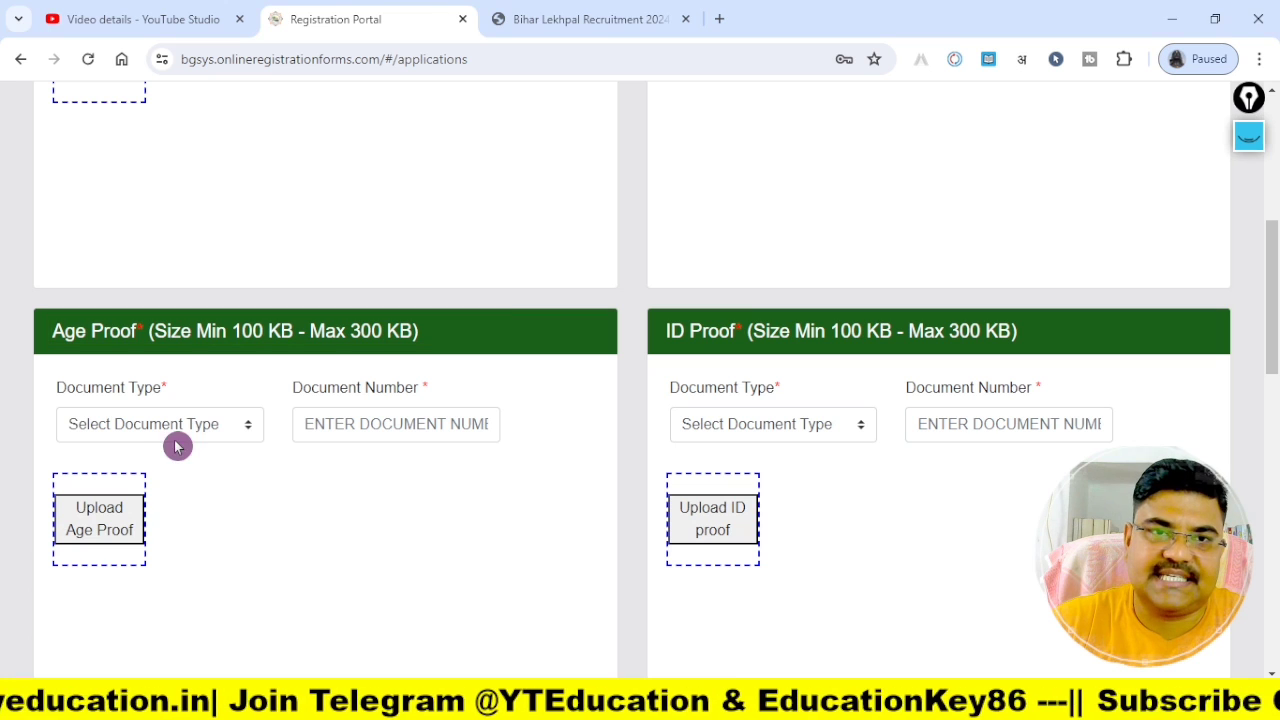
# Step: Open the document type choices for the Age Proof
pyautogui.click(208, 433)
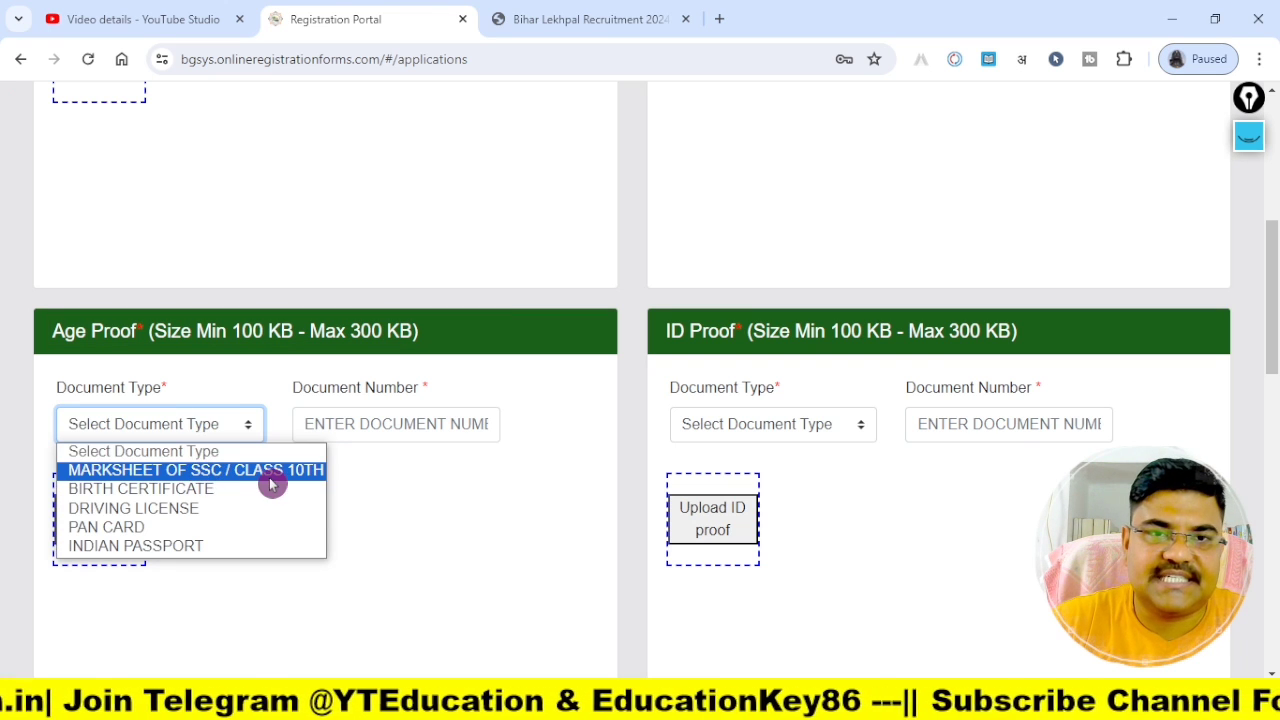